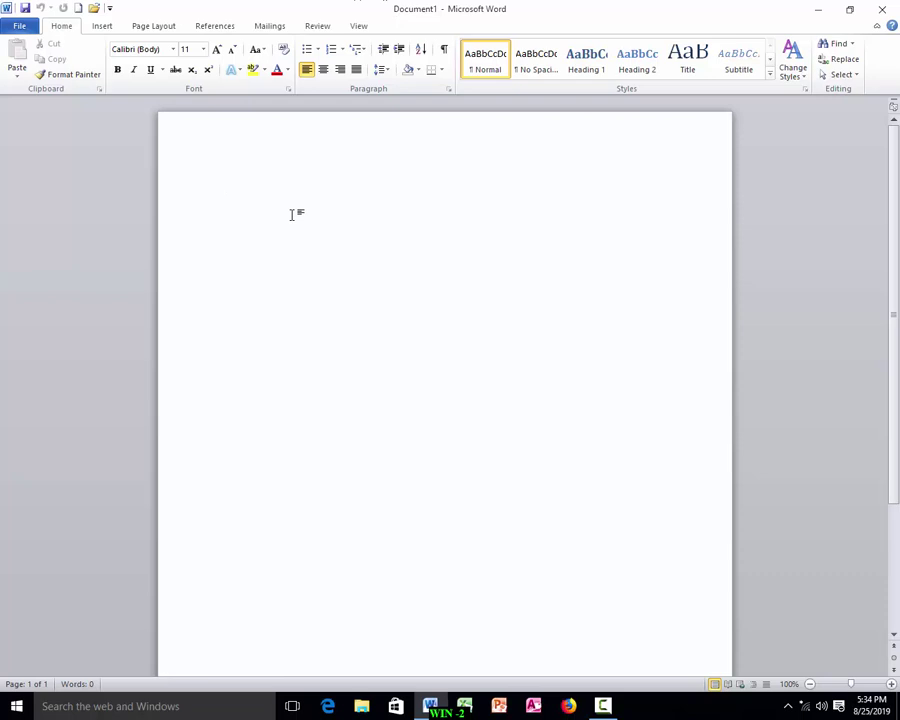
# Create a new blank Document2 from the Blank document template and return to its empty page.
pyautogui.click(24, 28)
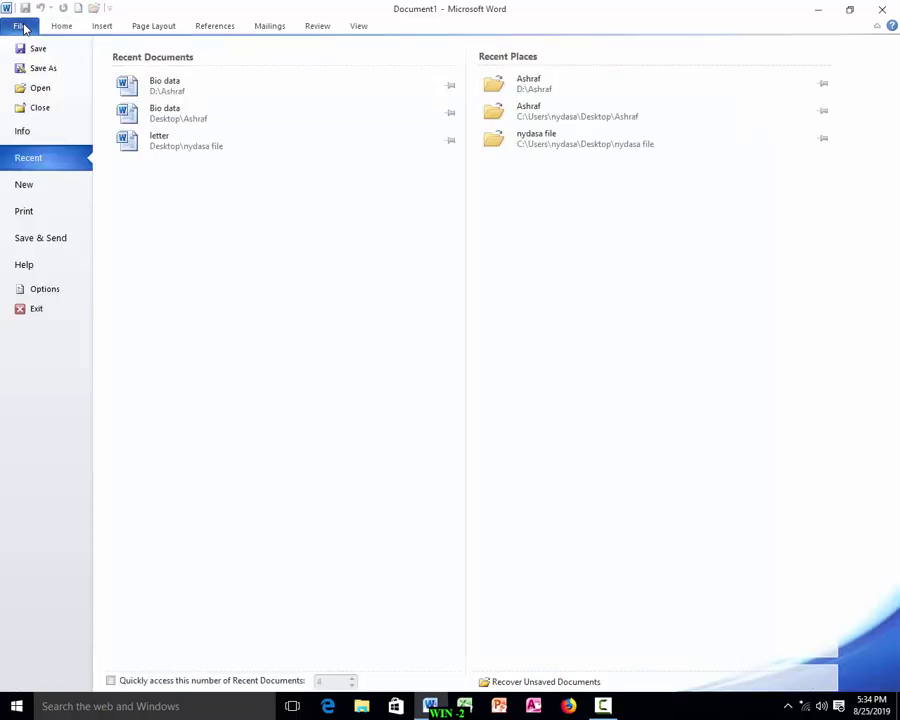
pyautogui.click(42, 188)
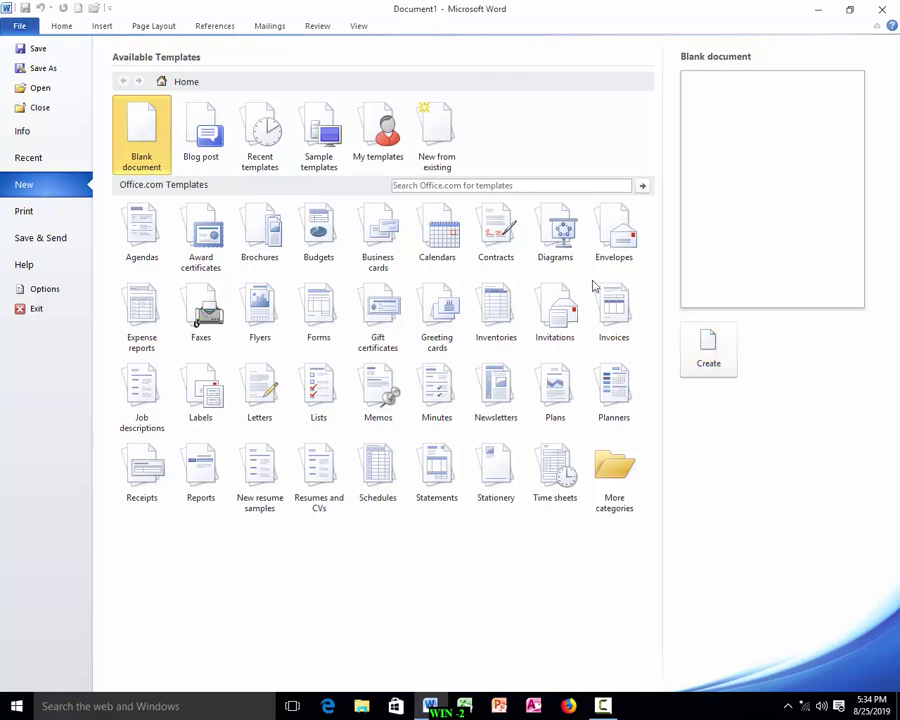
pyautogui.click(705, 355)
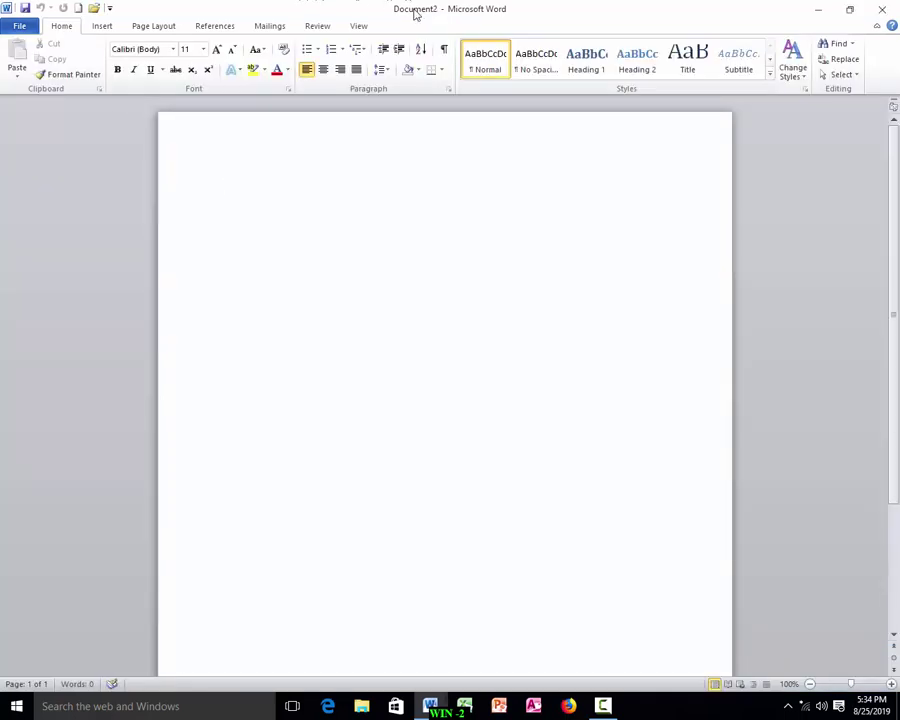
pyautogui.click(15, 26)
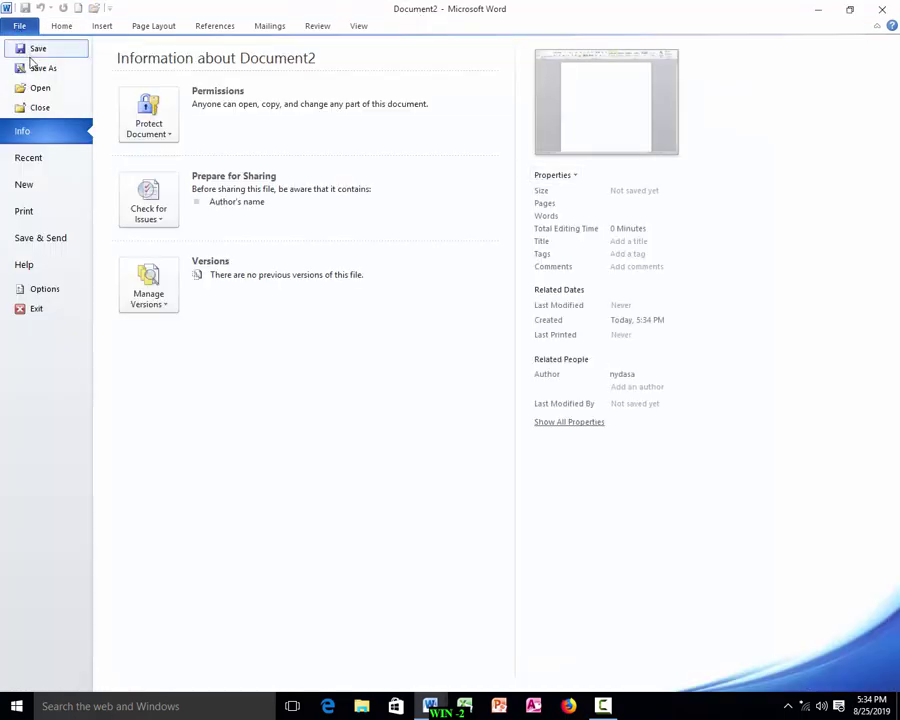
pyautogui.click(30, 188)
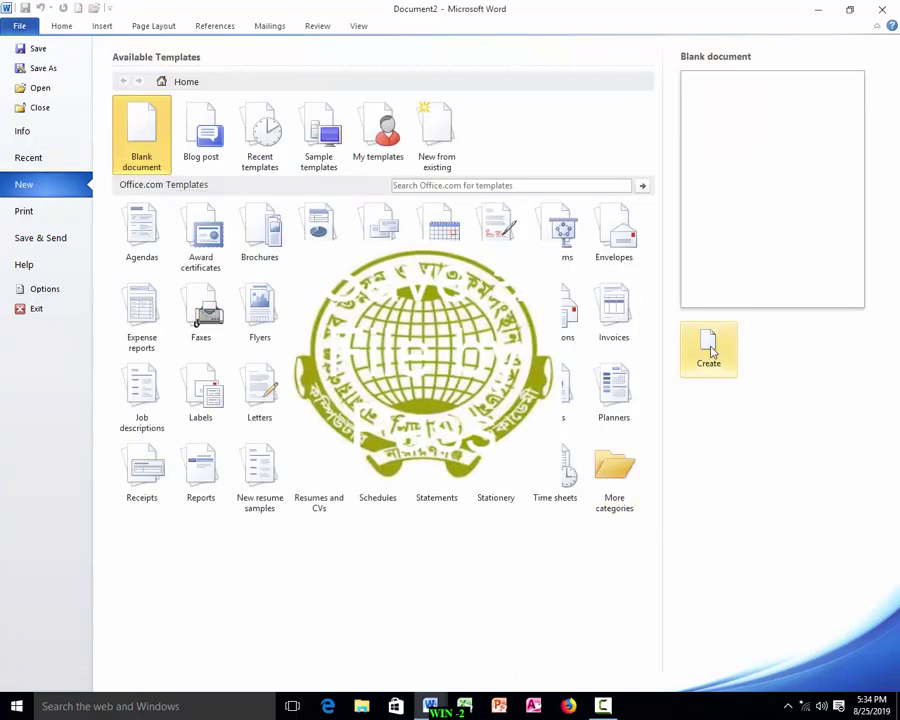
pyautogui.click(28, 22)
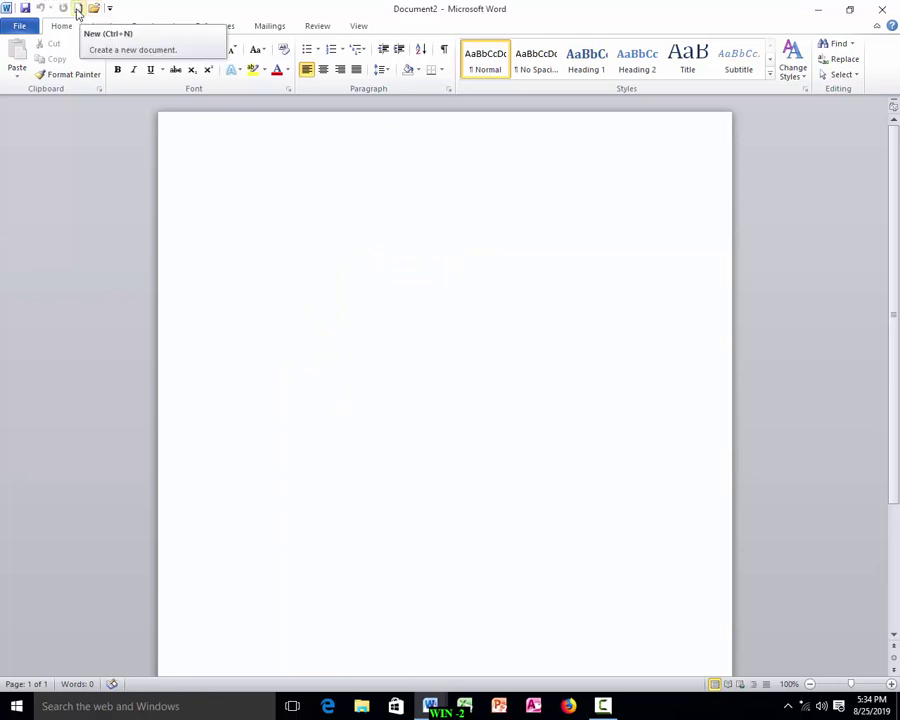
# Open two more blank documents with the Quick Access New button and Ctrl+N, leaving Document4 active.
pyautogui.click(77, 10)
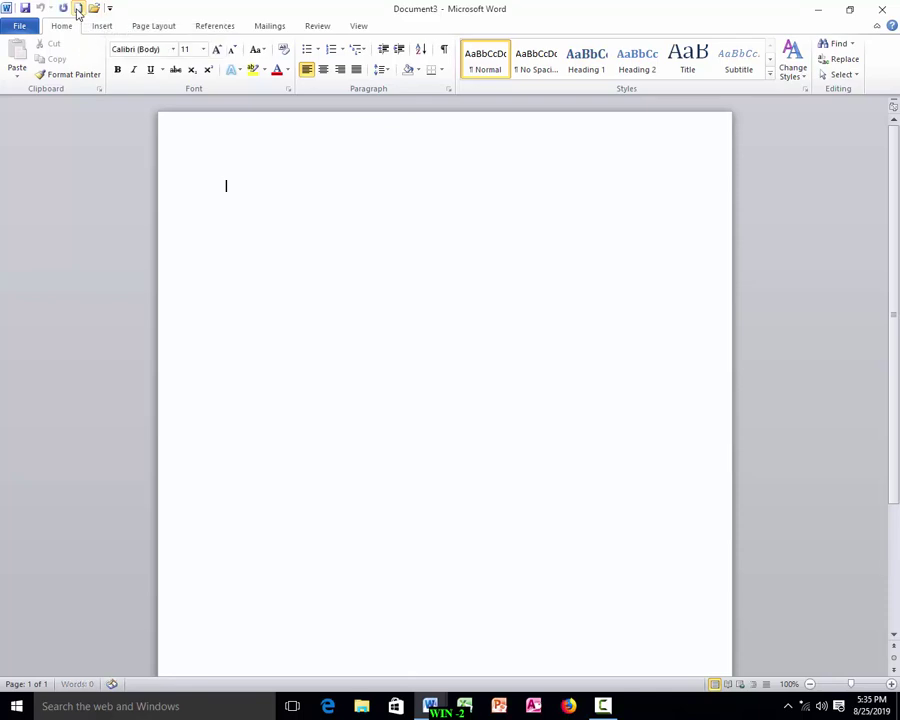
pyautogui.click(16, 27)
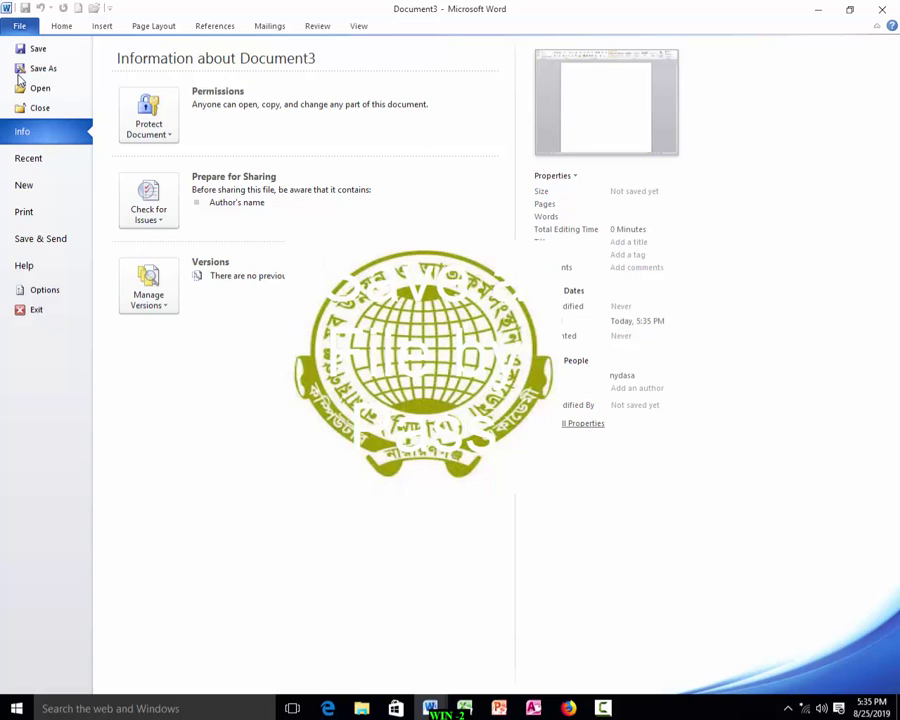
pyautogui.click(37, 182)
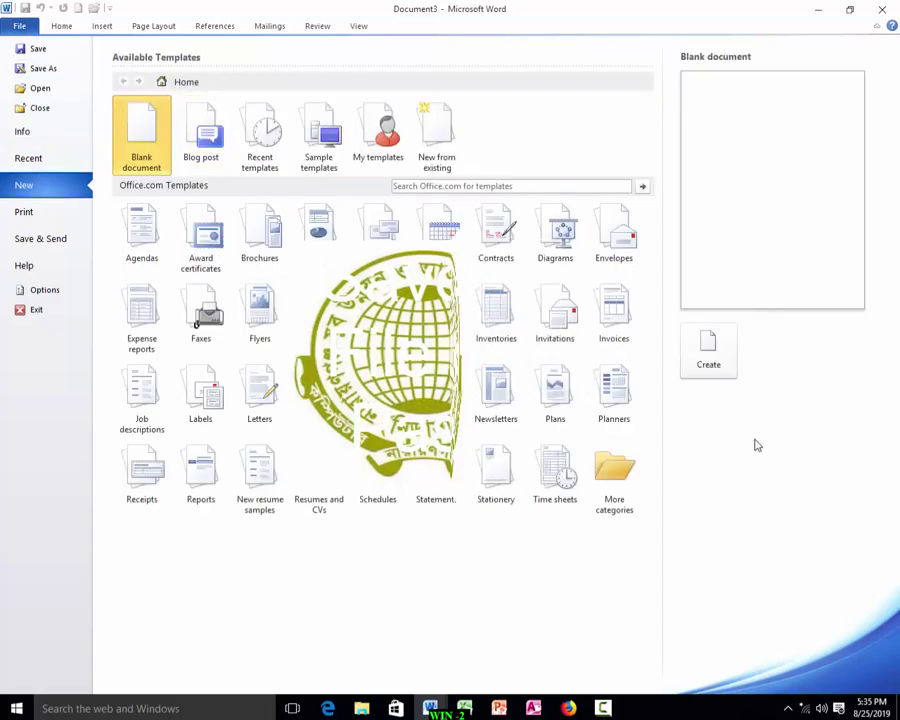
pyautogui.click(17, 27)
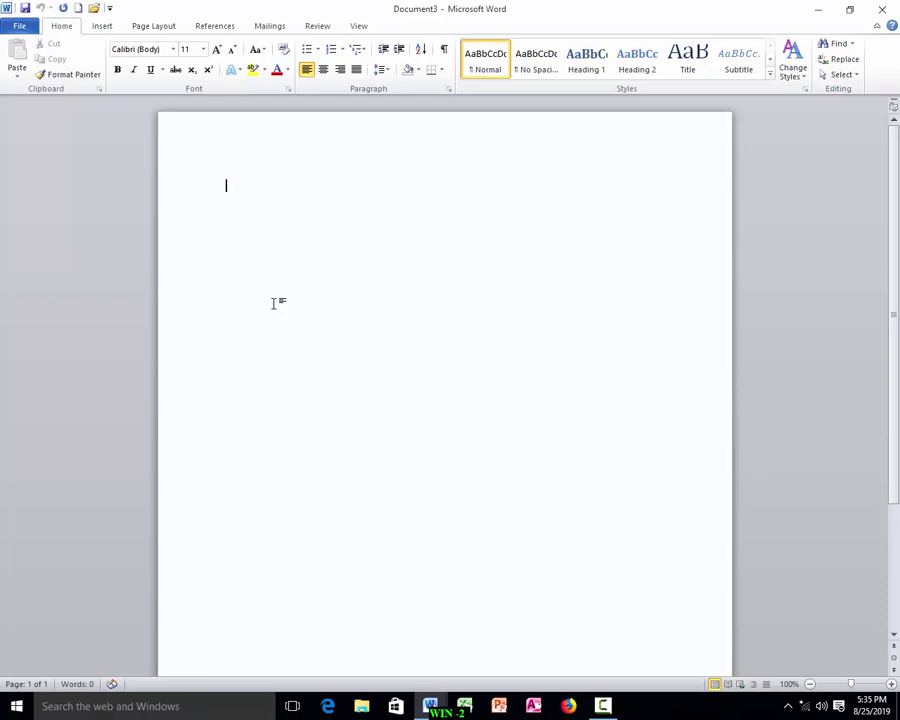
pyautogui.hotkey('ctrl', 'n')
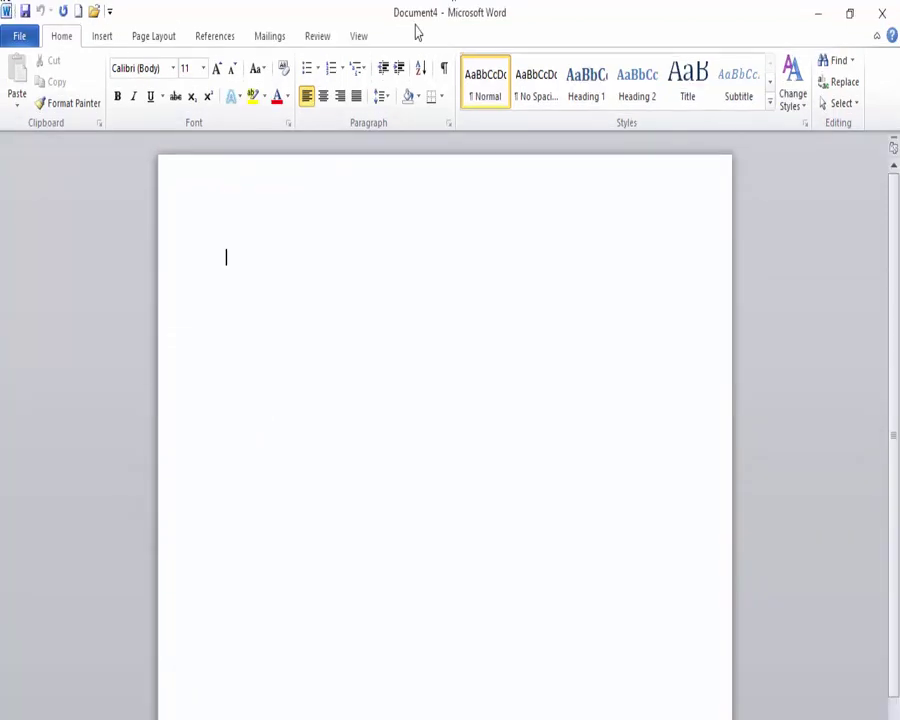
# Close the open blank documents with Ctrl+F4 until Word has no document open.
pyautogui.click(21, 38)
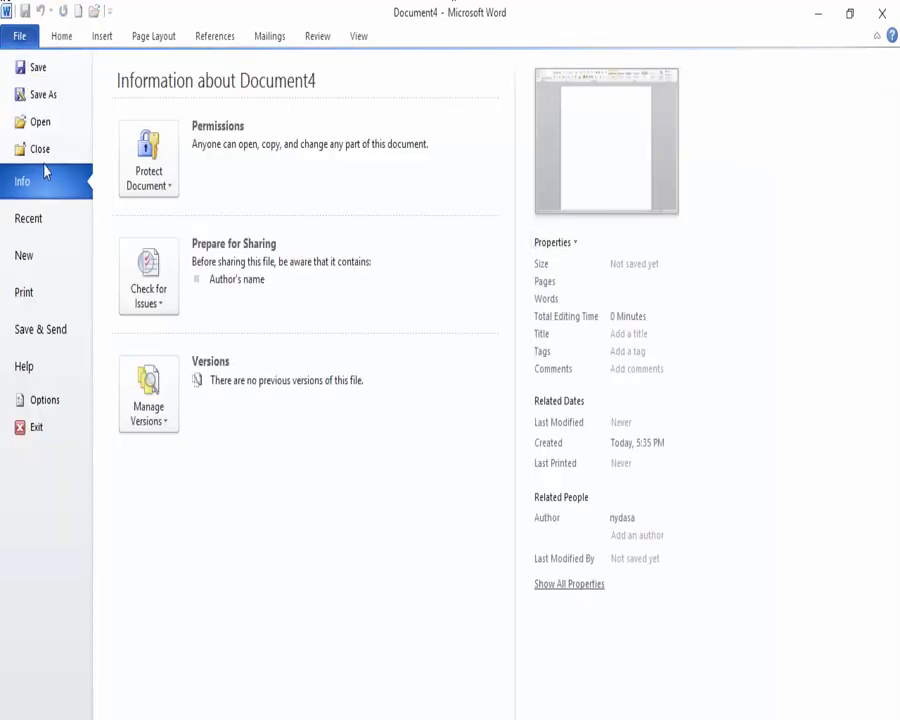
pyautogui.press('Escape')
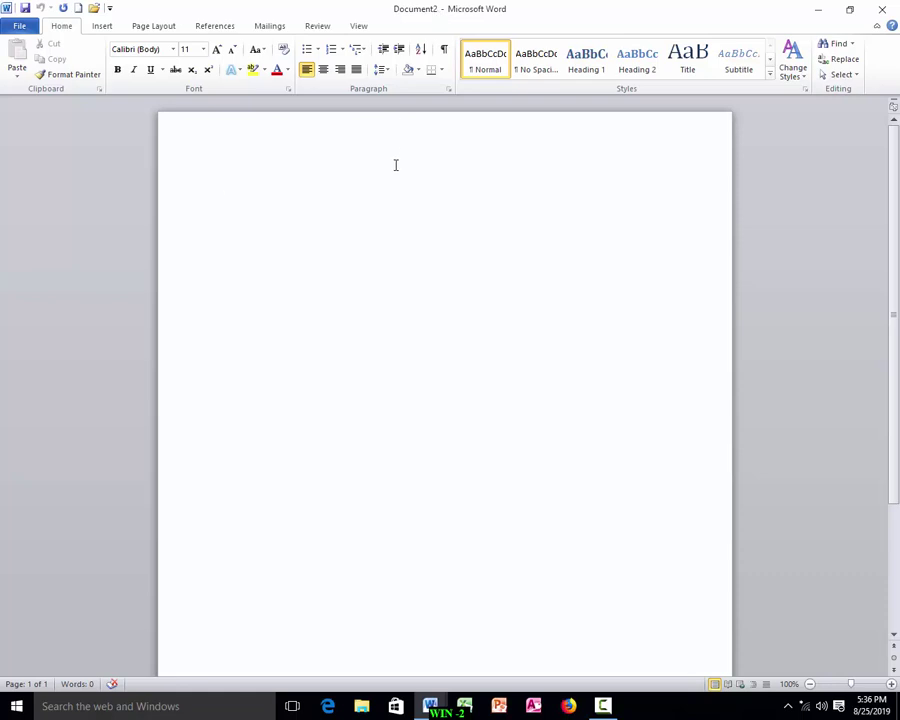
pyautogui.hotkey('ctrl', 'F4')
pyautogui.hotkey('ctrl', 'F4')
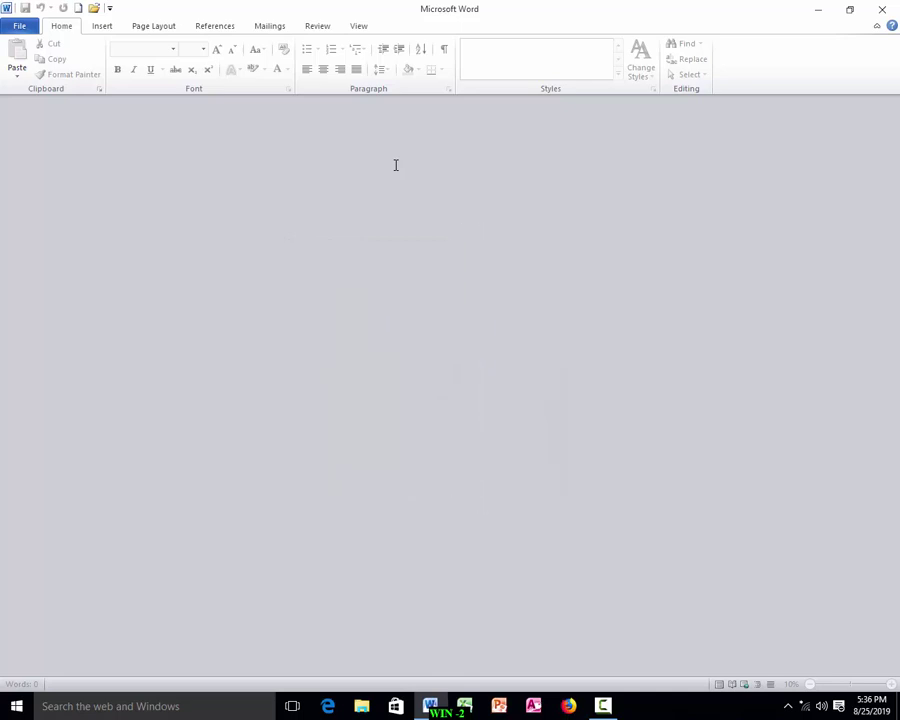
# Start a fresh blank Document5 from the empty Word window.
pyautogui.click(20, 26)
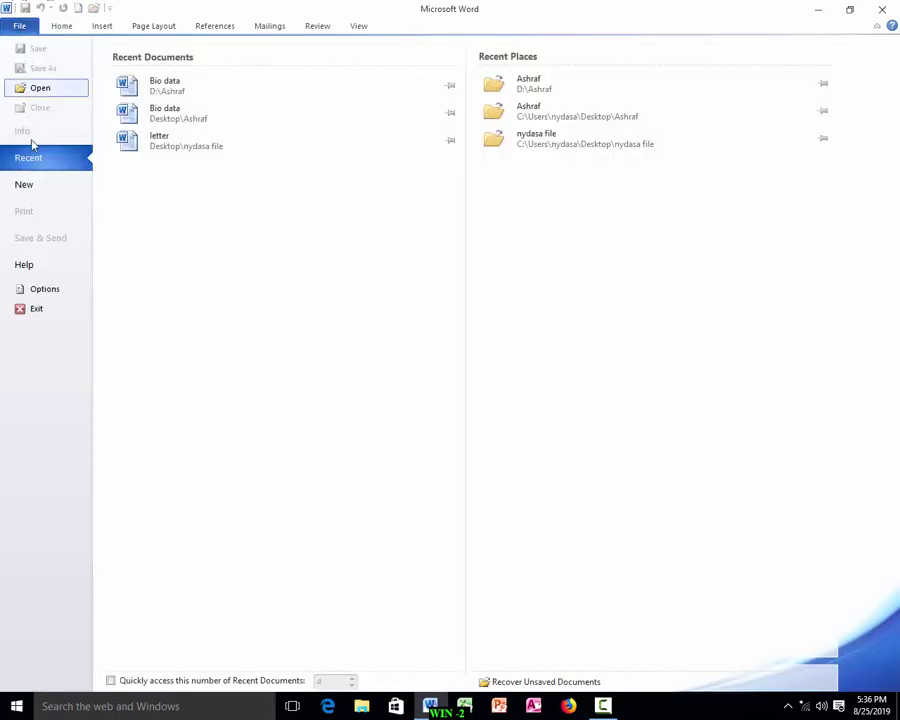
pyautogui.click(22, 26)
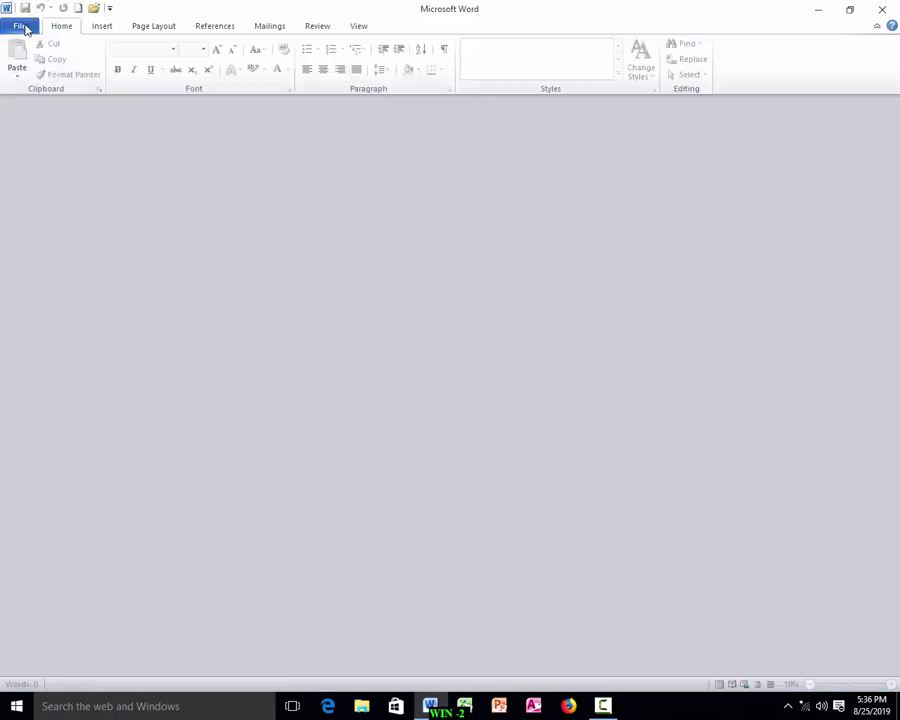
pyautogui.click(77, 8)
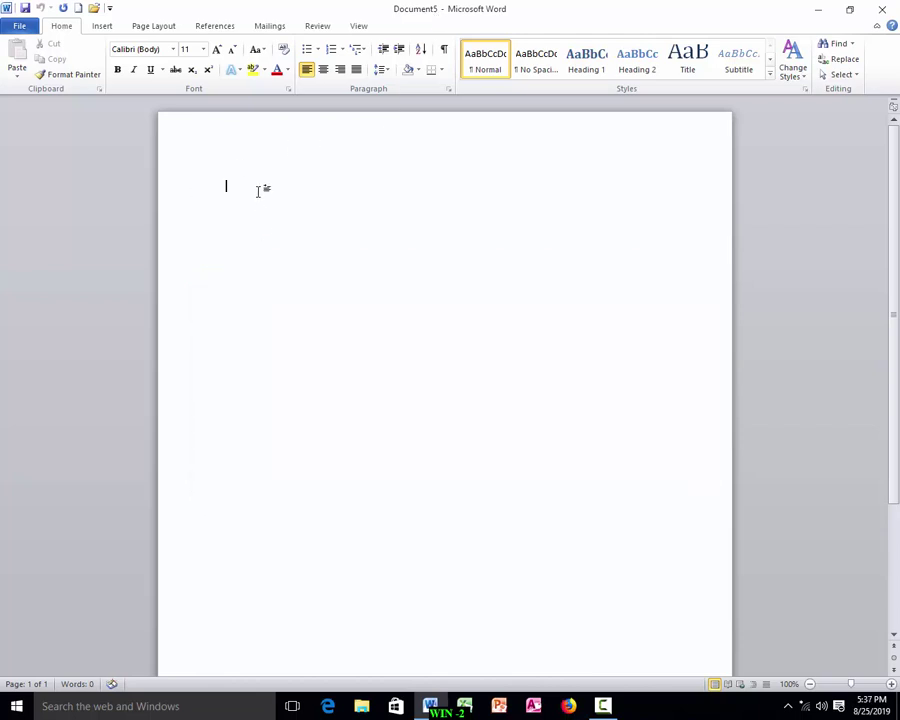
# Type 'nydasa computer academy' and enlarge the line from 11 to 36 pt.
pyautogui.write('nydasa computer academy')
pyautogui.moveTo(364, 181); pyautogui.dragTo(177, 177)
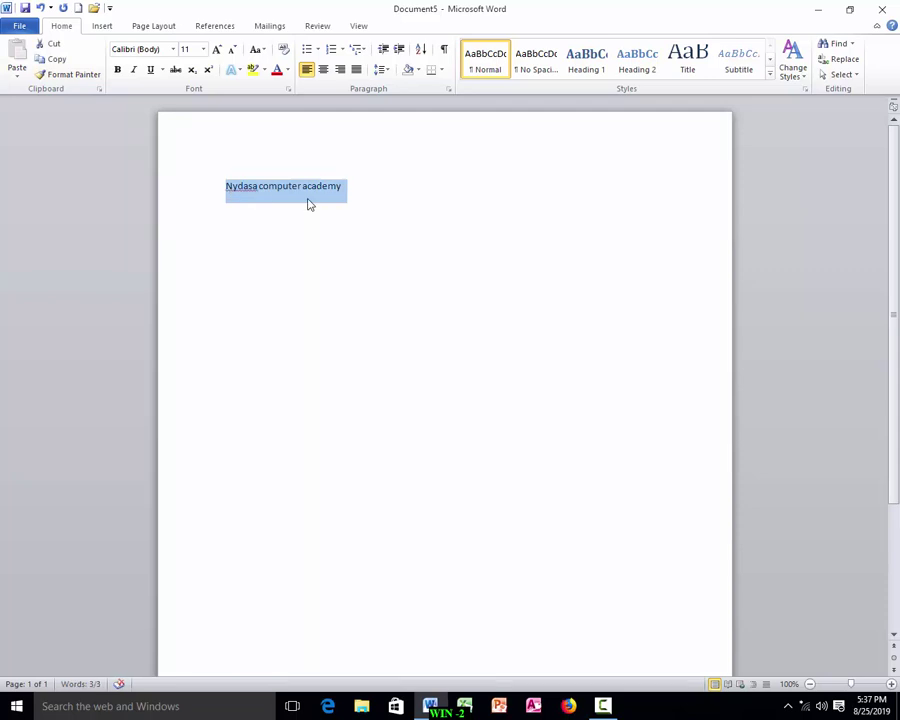
pyautogui.click(203, 49)
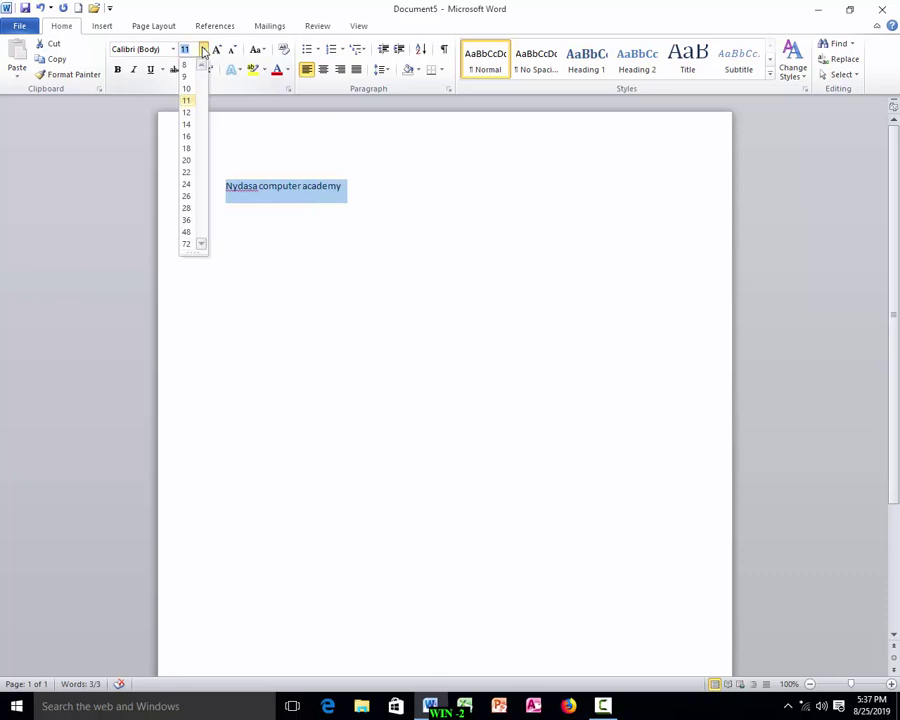
pyautogui.click(186, 221)
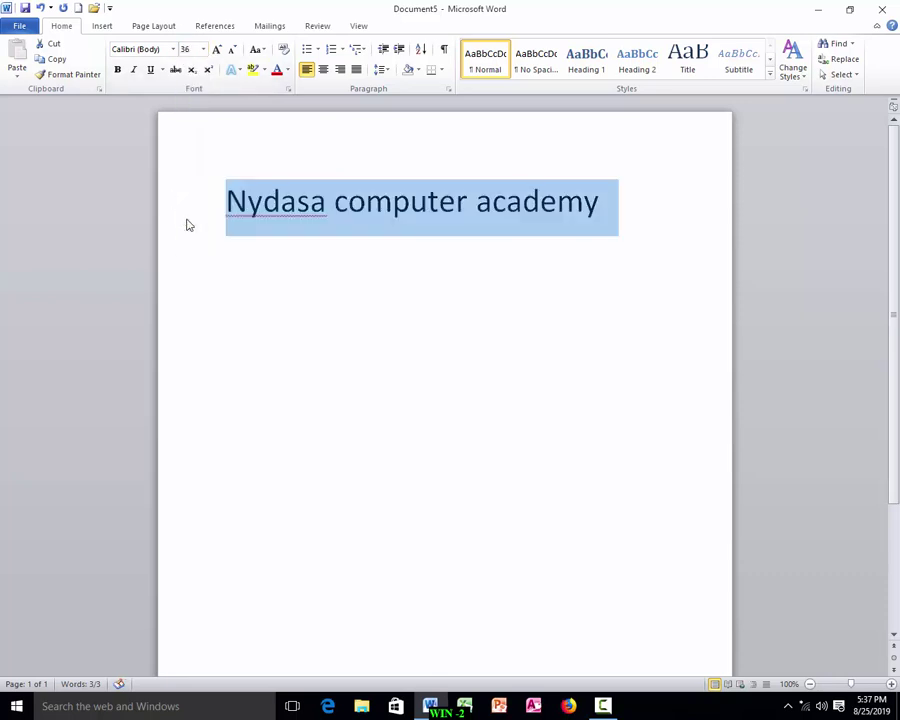
pyautogui.click(173, 49)
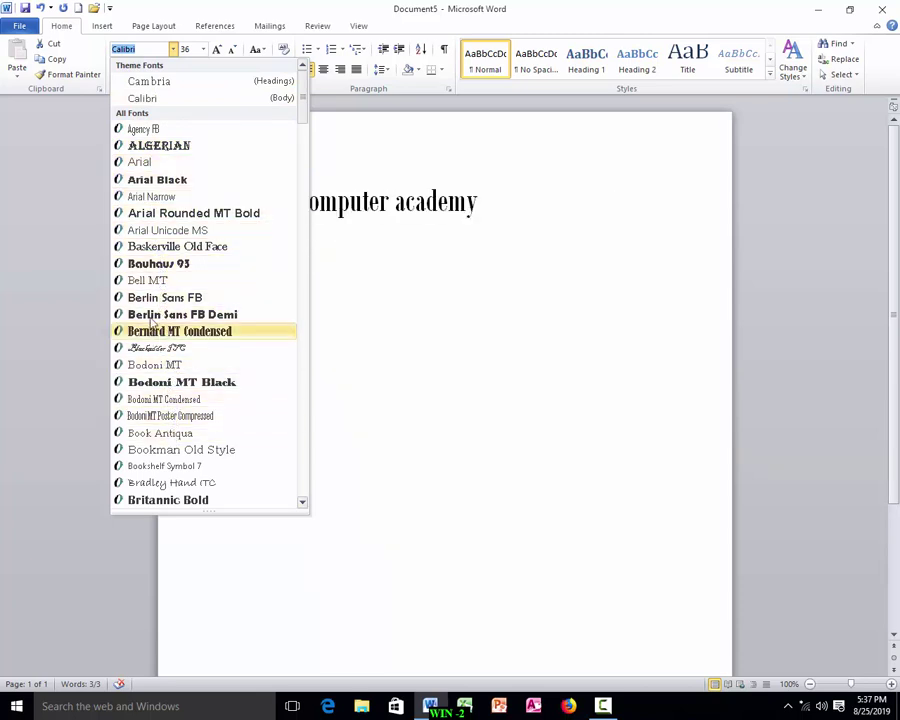
pyautogui.click(166, 264)
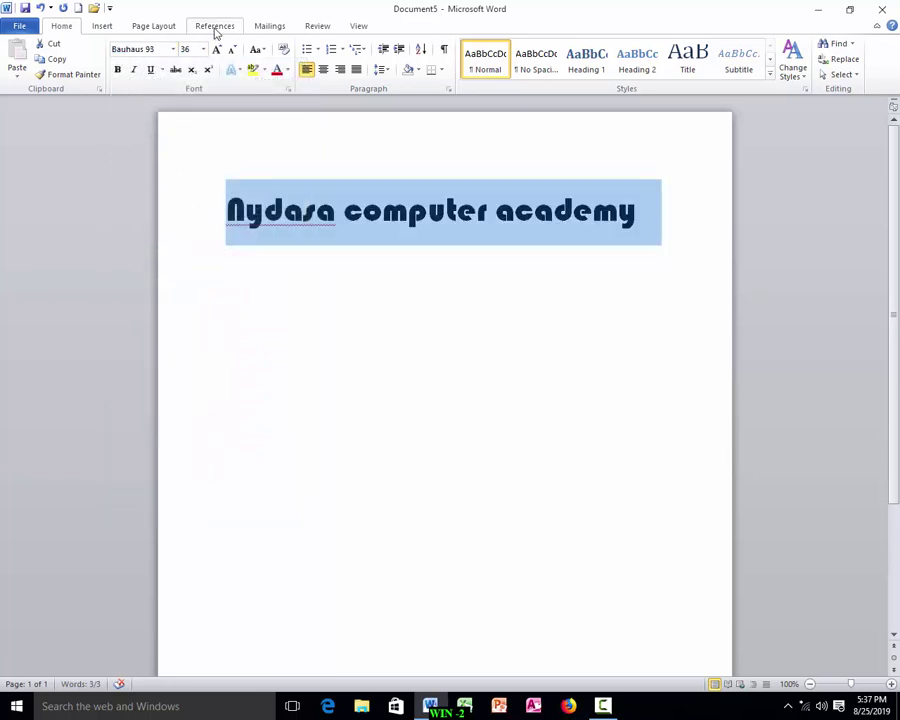
pyautogui.click(119, 71)
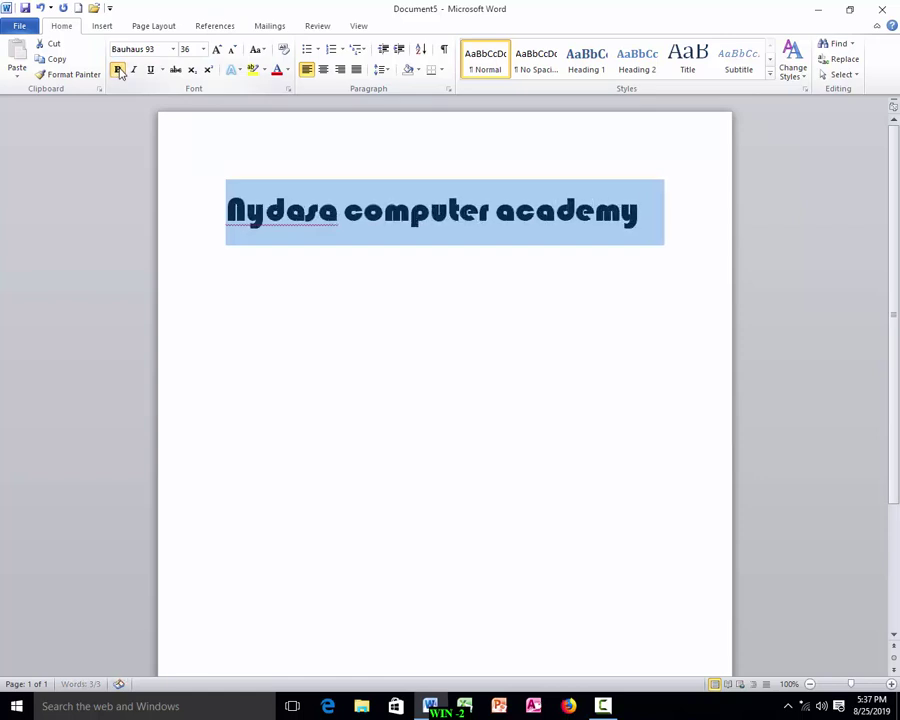
pyautogui.click(134, 71)
pyautogui.click(134, 71)
pyautogui.click(151, 71)
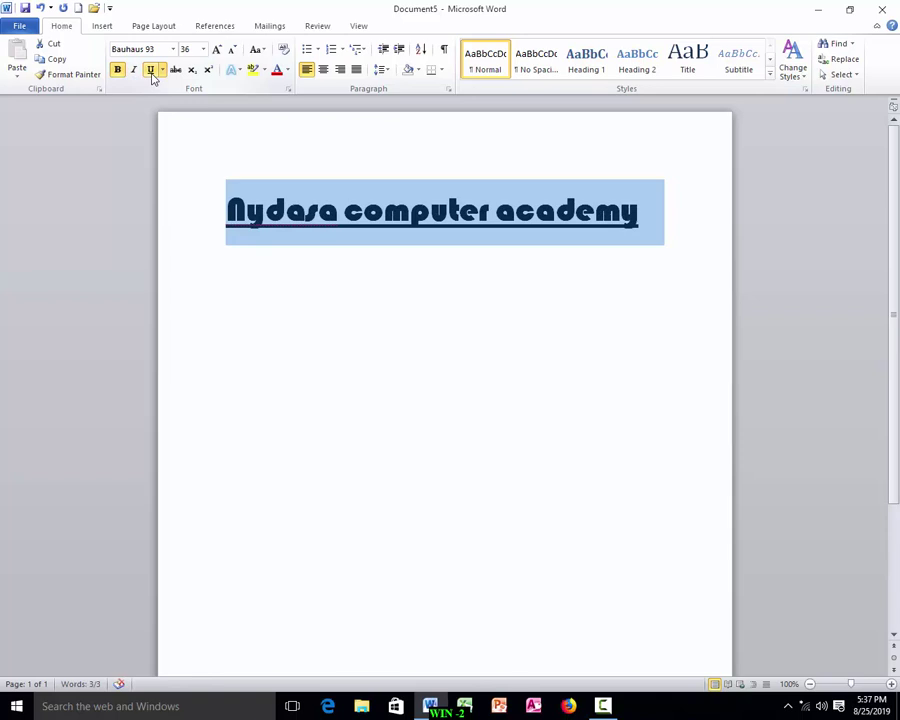
pyautogui.click(151, 71)
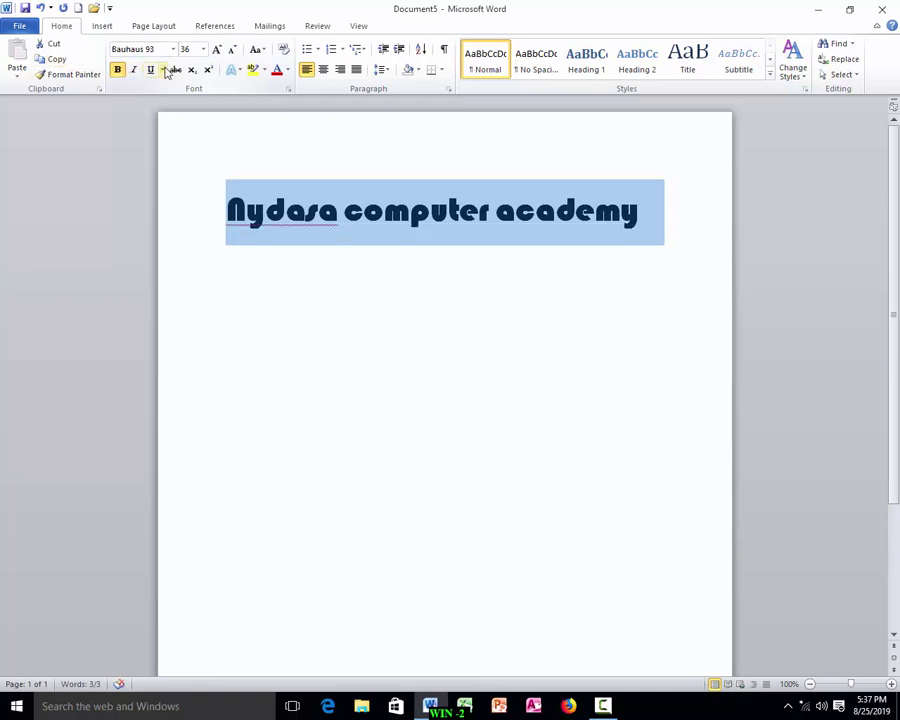
pyautogui.click(288, 71)
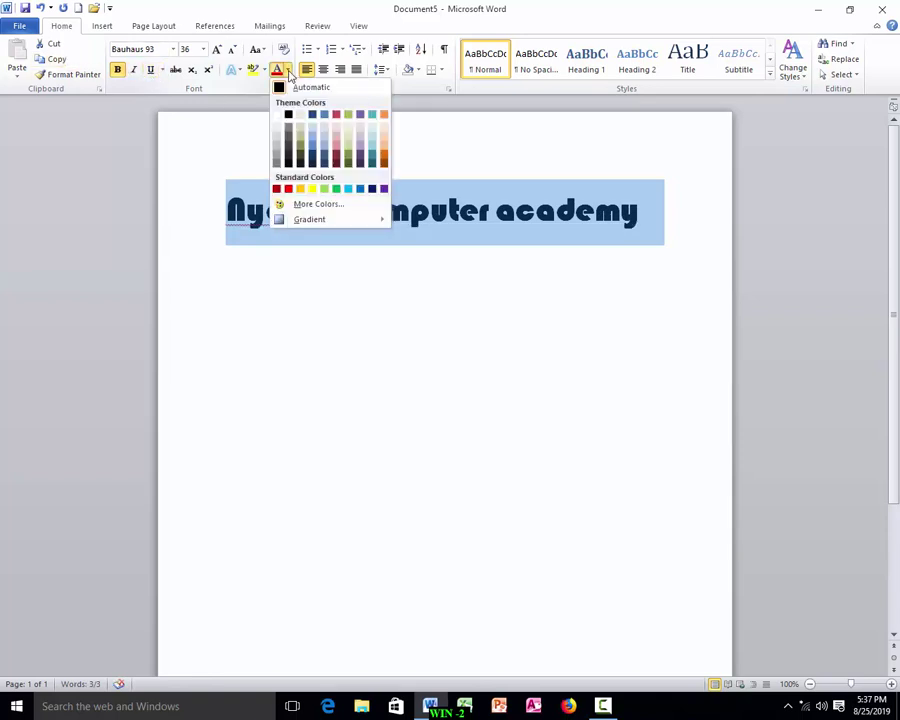
pyautogui.click(289, 190)
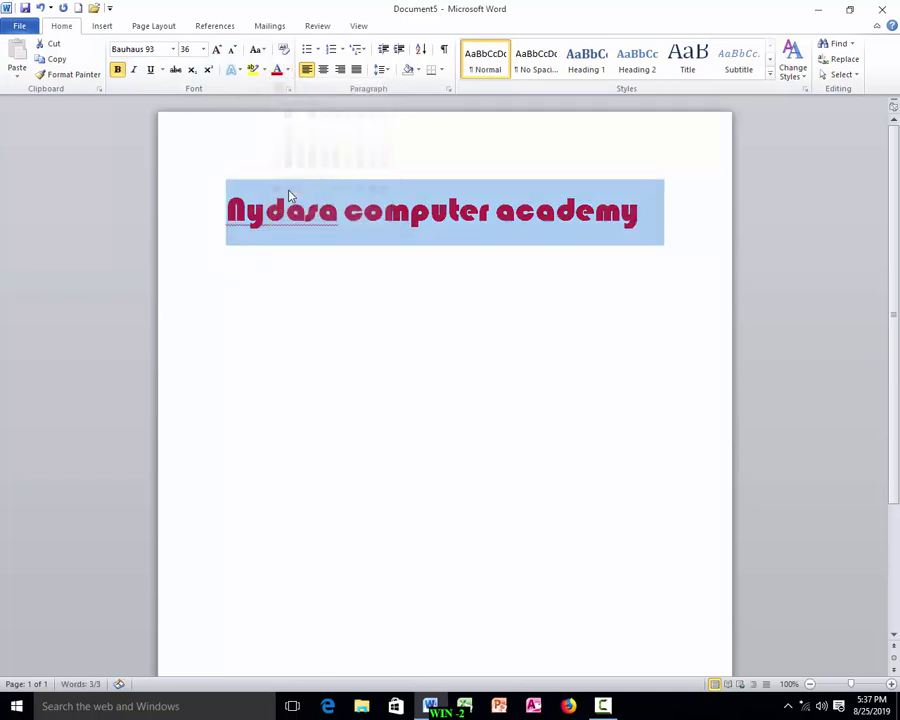
pyautogui.click(295, 246)
pyautogui.tripleClick(577, 235)
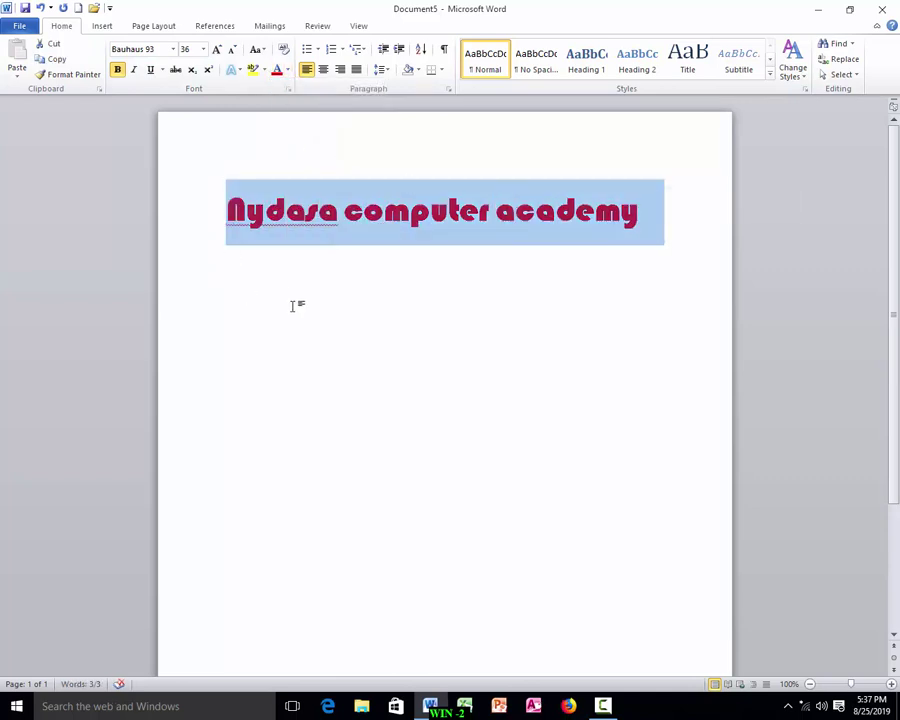
pyautogui.hotkey('ctrl', 'Home')
pyautogui.hotkey('shift', 'Down')
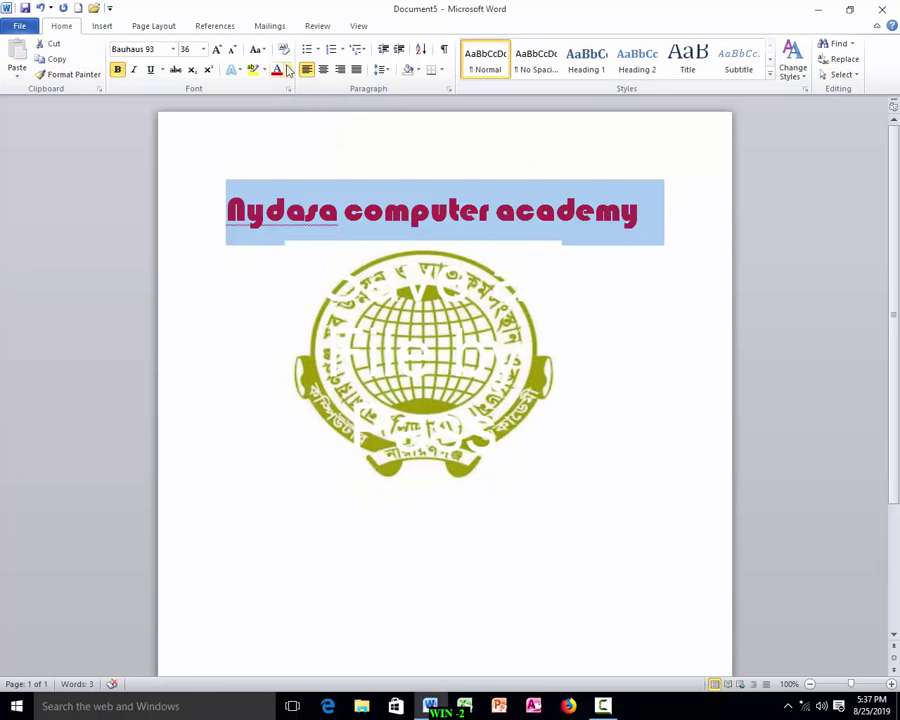
pyautogui.click(288, 73)
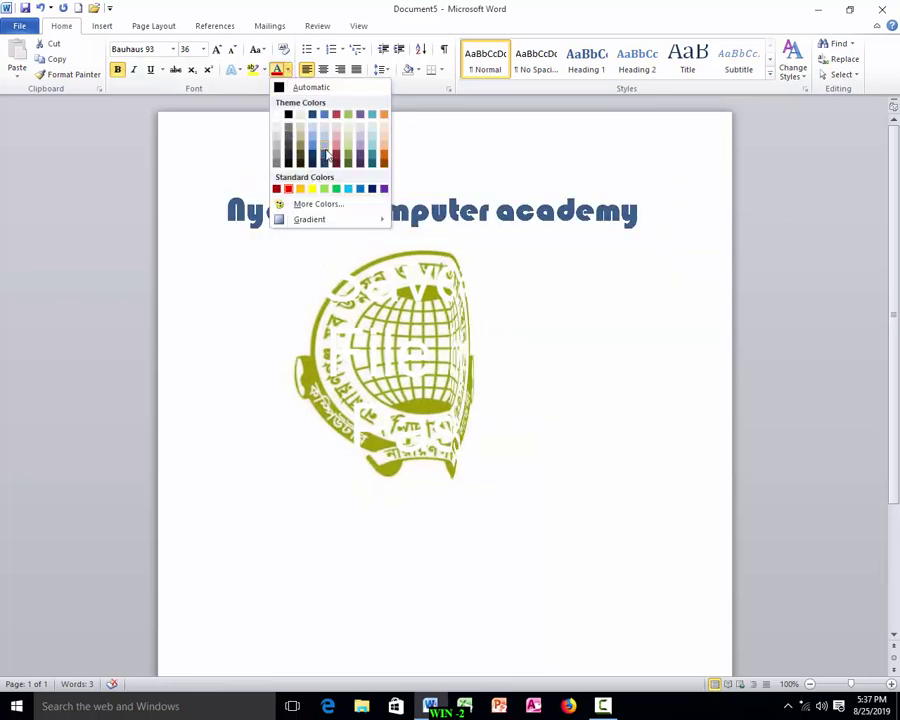
pyautogui.click(336, 188)
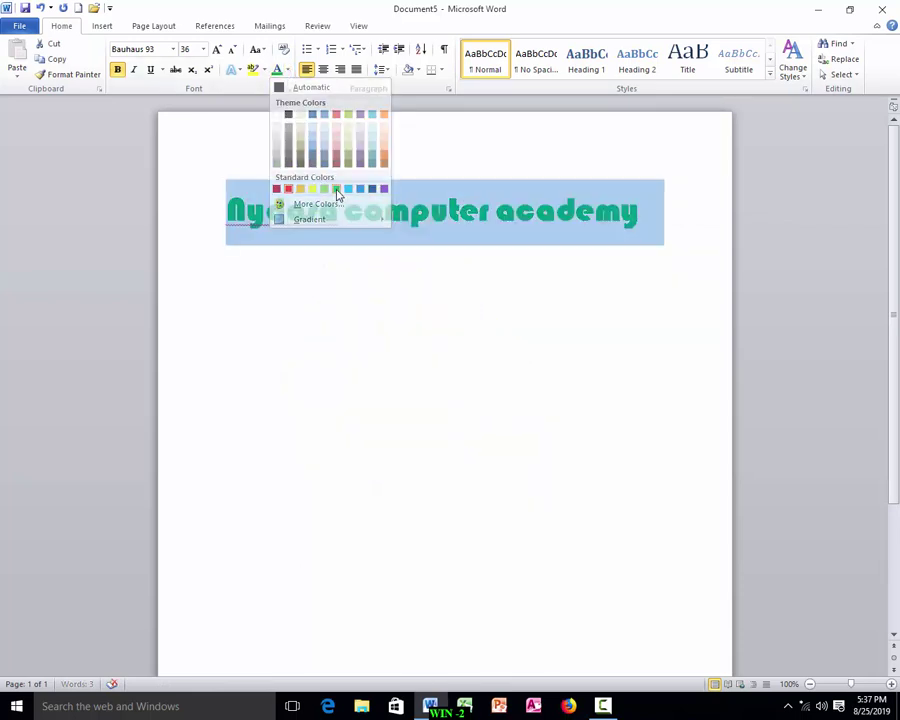
pyautogui.click(308, 251)
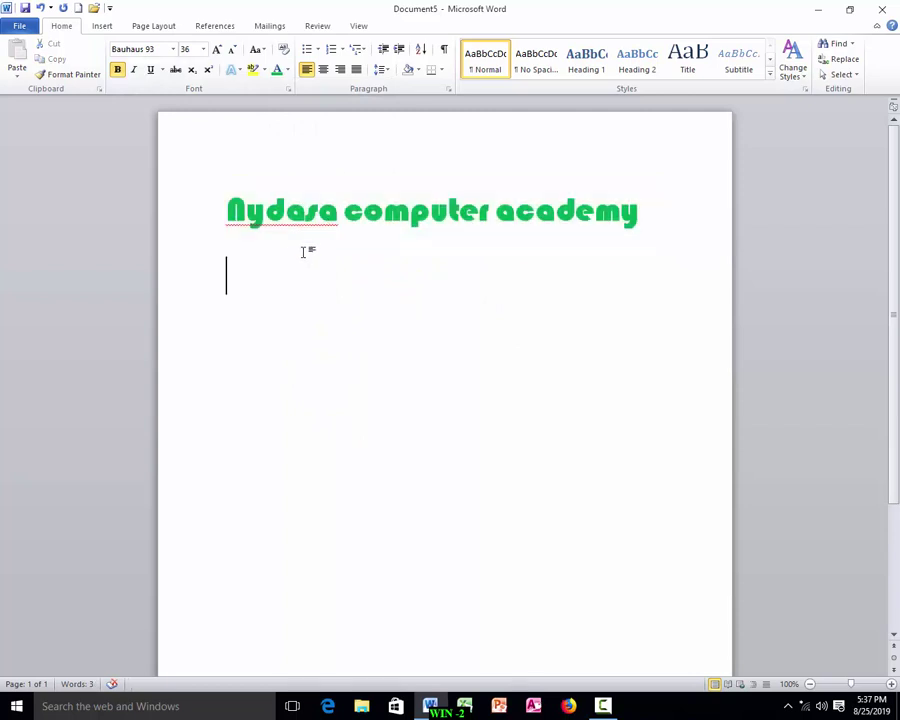
pyautogui.click(222, 210)
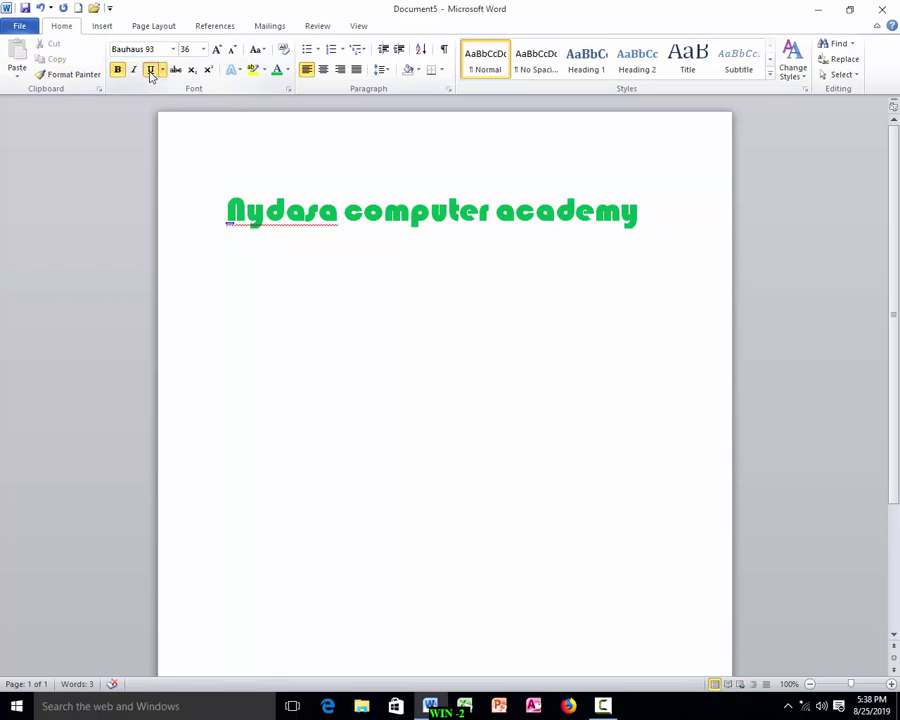
# Choose Arial Black and 24 pt in the Home tab font boxes at the cursor position.
pyautogui.click(173, 48)
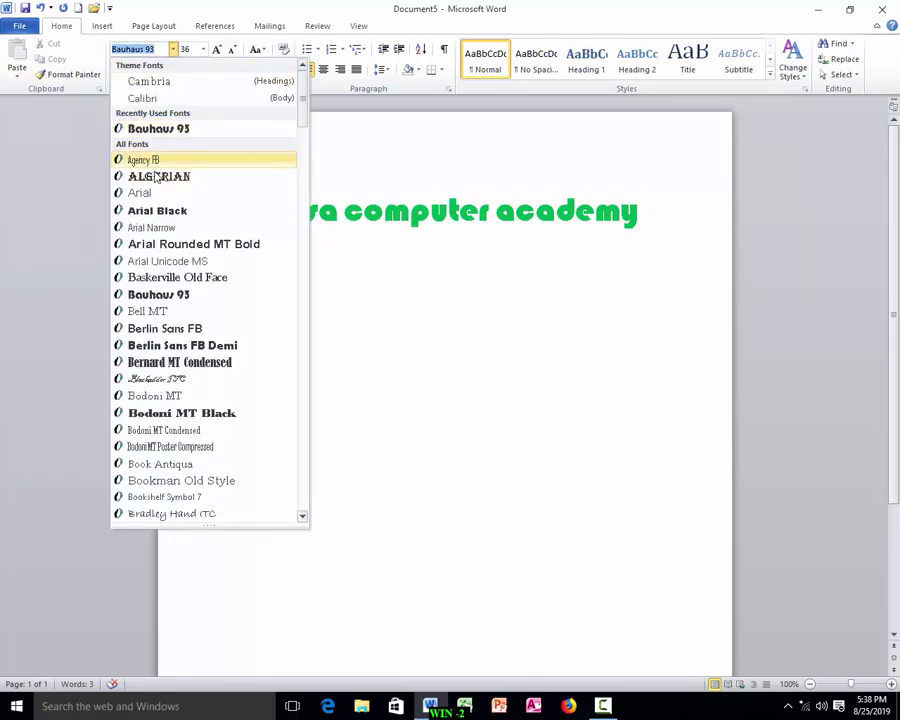
pyautogui.click(170, 211)
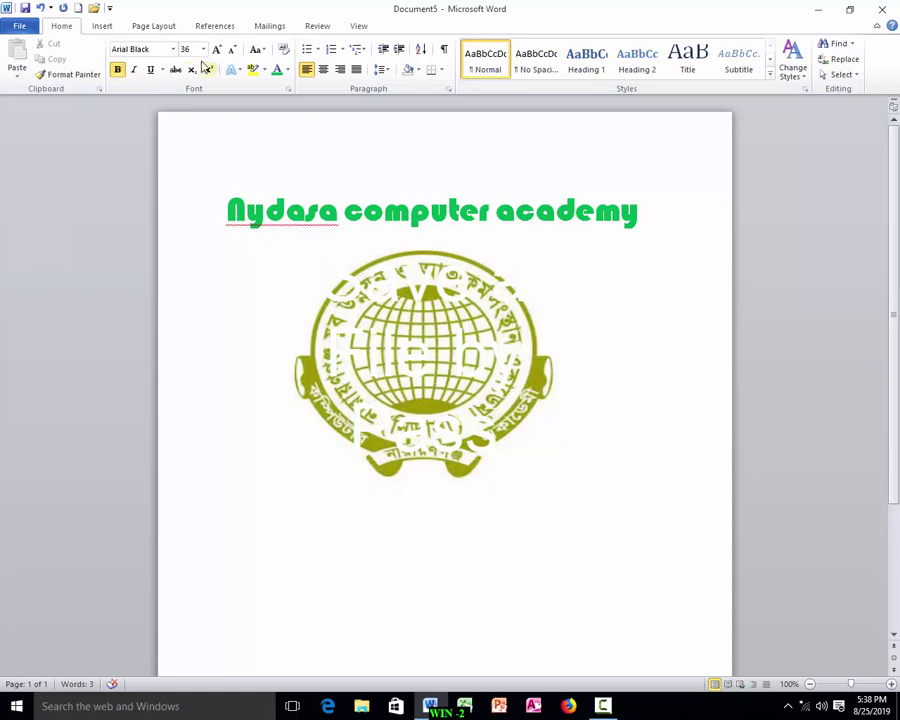
pyautogui.click(203, 48)
pyautogui.click(191, 184)
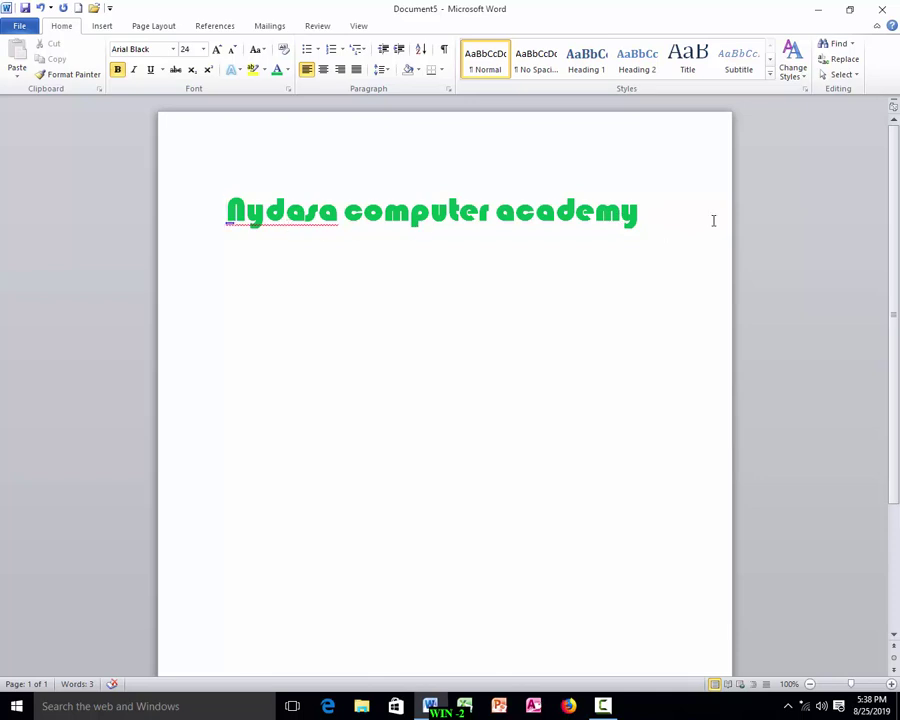
# Practise selecting the heading by dragging across it and clicking beside it, deselecting each time.
pyautogui.moveTo(644, 211); pyautogui.dragTo(298, 218)
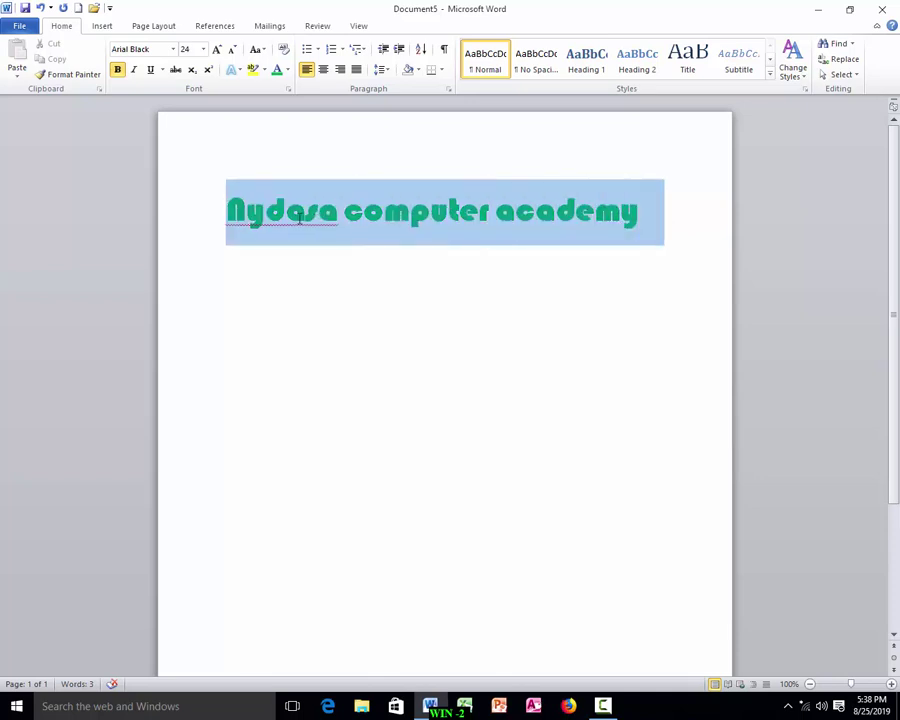
pyautogui.click(390, 240)
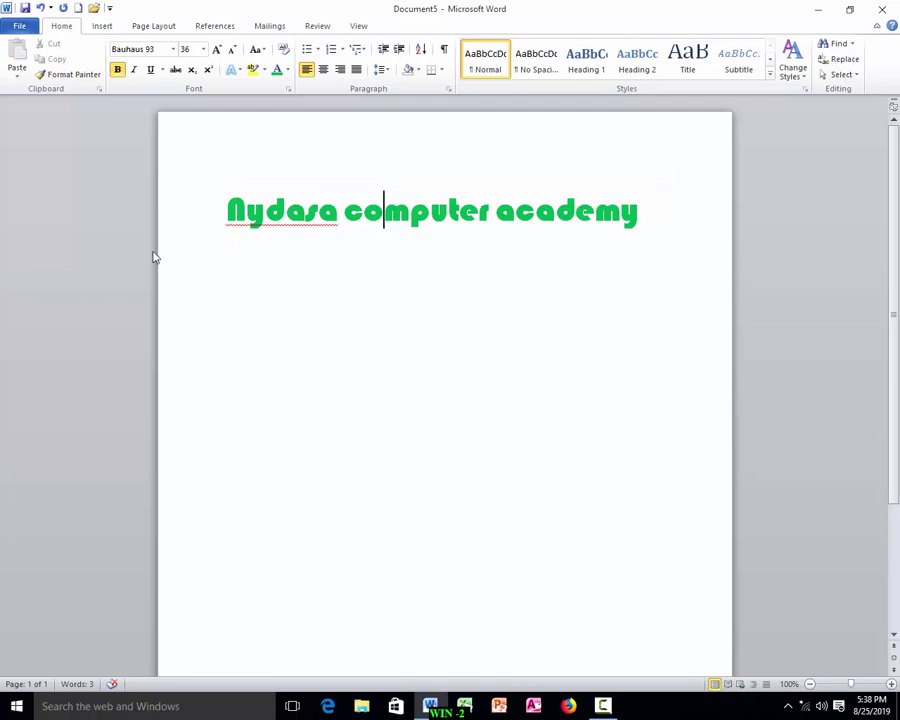
pyautogui.click(203, 226)
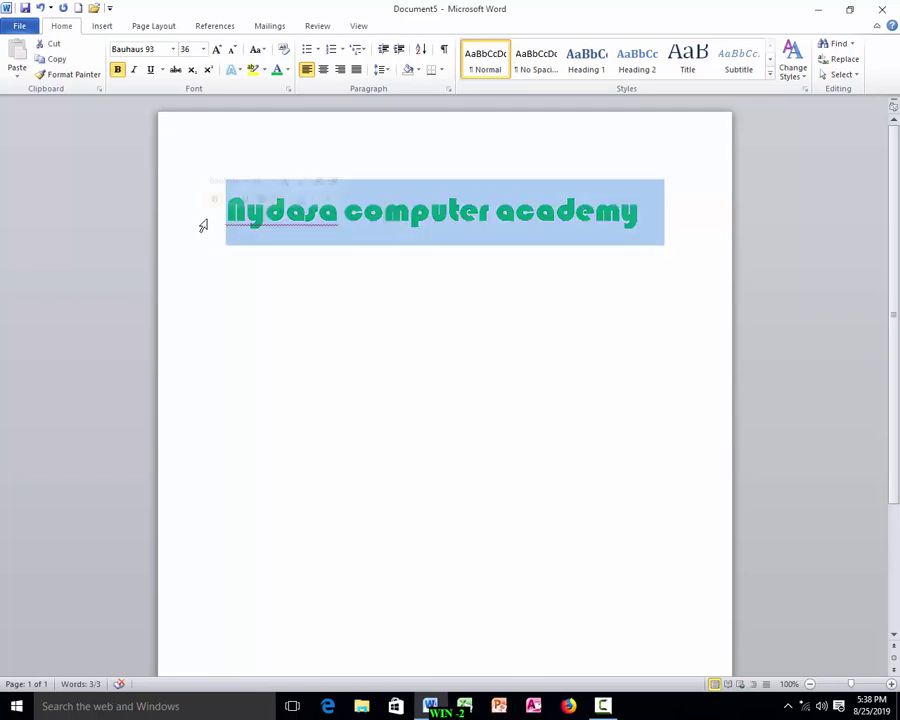
pyautogui.click(332, 224)
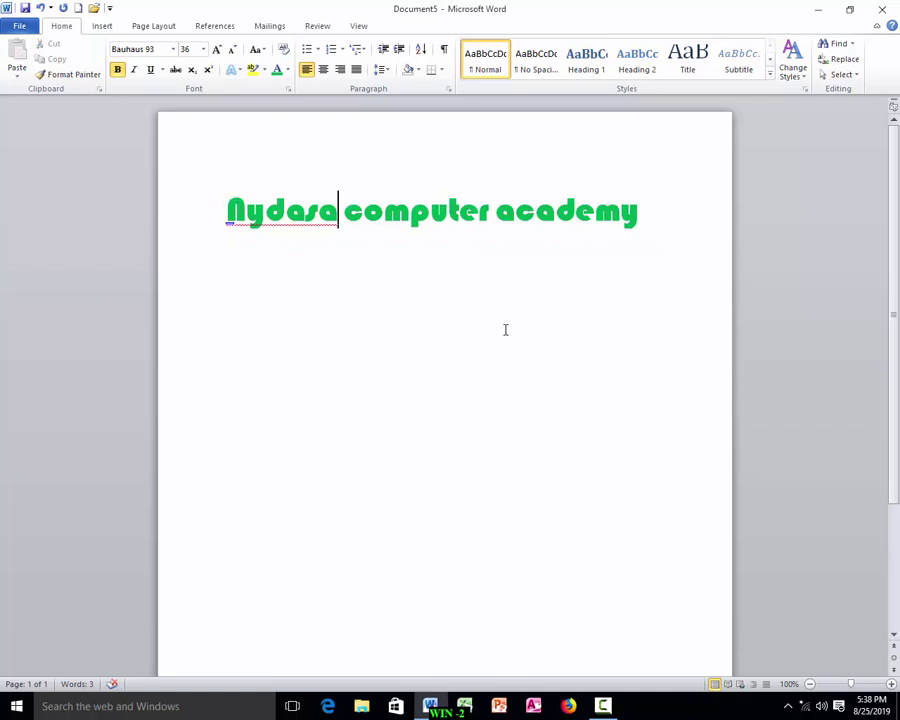
# Select the whole document with Ctrl+A, then extend selections across the heading with Shift+arrow keys.
pyautogui.hotkey('ctrl', 'a')
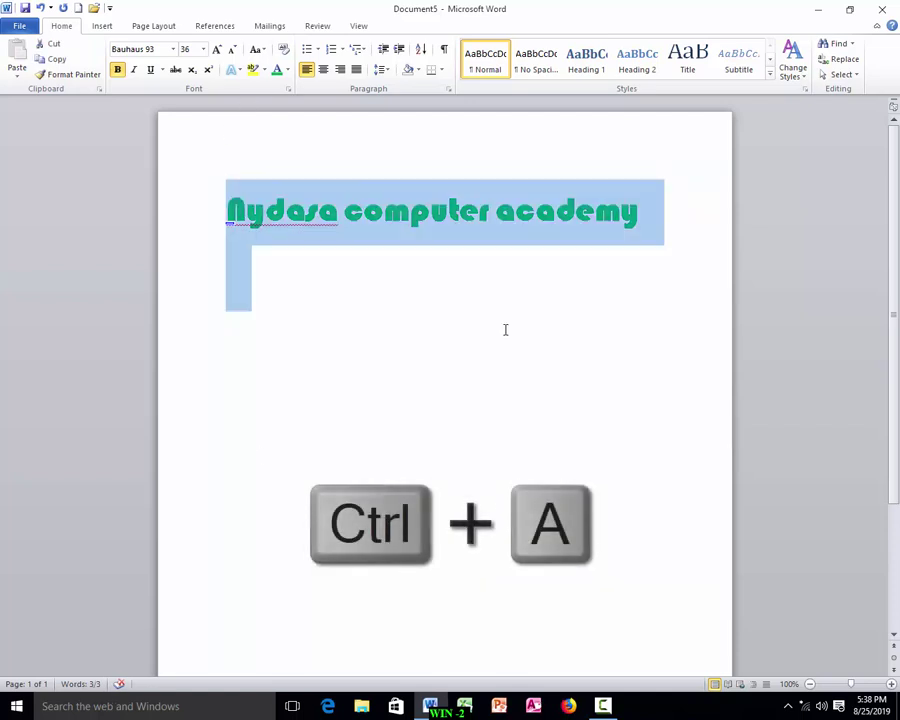
pyautogui.click(344, 259)
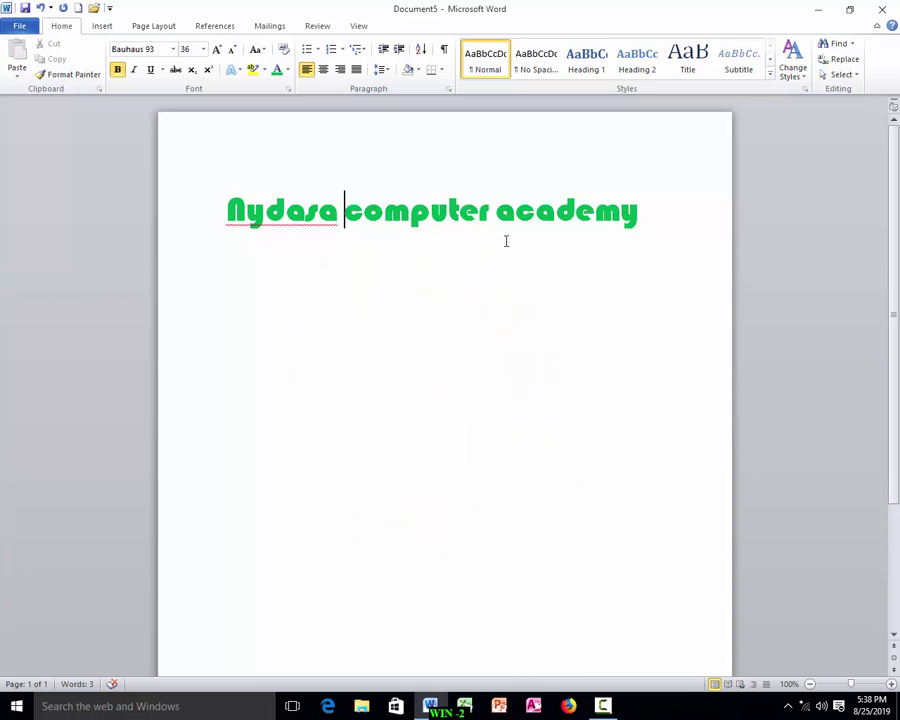
pyautogui.hotkey('shift', 'Right')
pyautogui.hotkey('shift', 'Right')
pyautogui.hotkey('shift', 'Right')
pyautogui.hotkey('shift', 'Right')
pyautogui.hotkey('shift', 'Right')
pyautogui.hotkey('shift', 'Right')
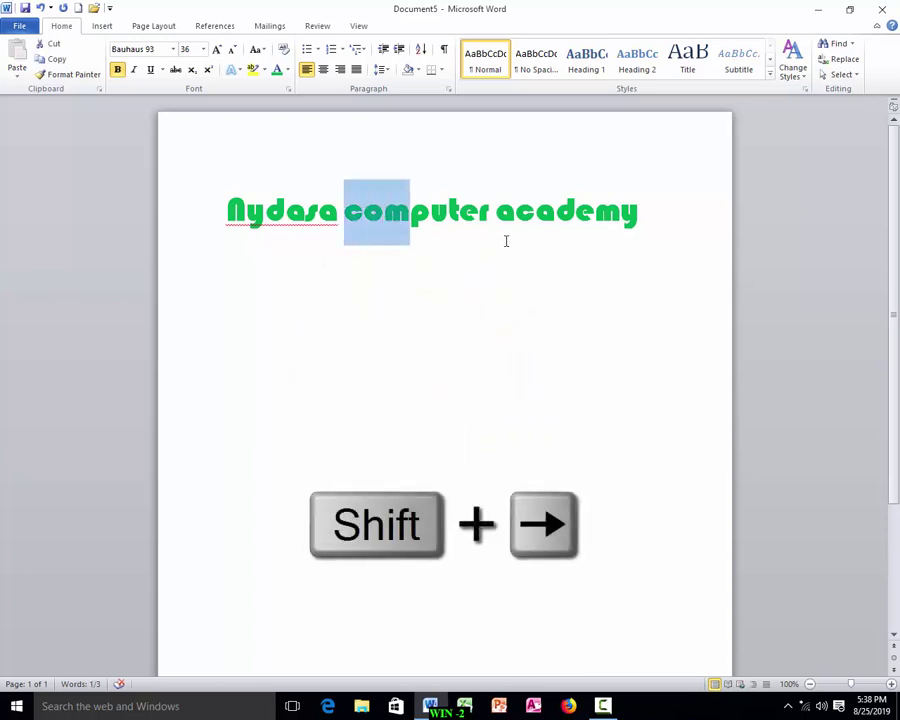
pyautogui.hotkey('shift', 'Right')
pyautogui.hotkey('shift', 'Right')
pyautogui.hotkey('shift', 'Right')
pyautogui.hotkey('shift', 'Right')
pyautogui.hotkey('shift', 'Right')
pyautogui.hotkey('shift', 'Right')
pyautogui.hotkey('shift', 'Right')
pyautogui.hotkey('shift', 'Right')
pyautogui.hotkey('shift', 'Right')
pyautogui.hotkey('shift', 'Right')
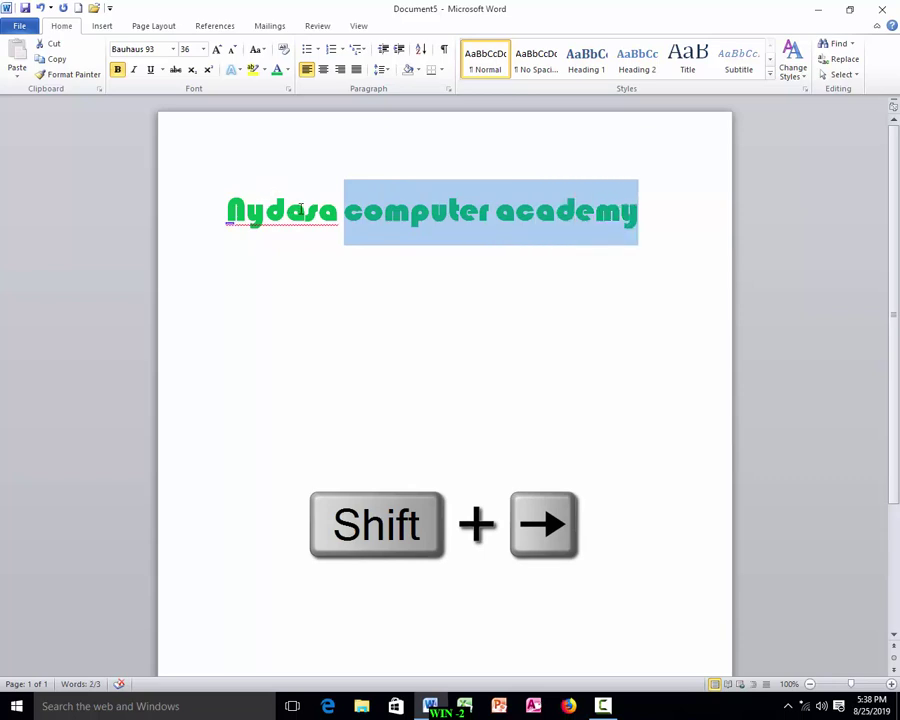
pyautogui.click(346, 210)
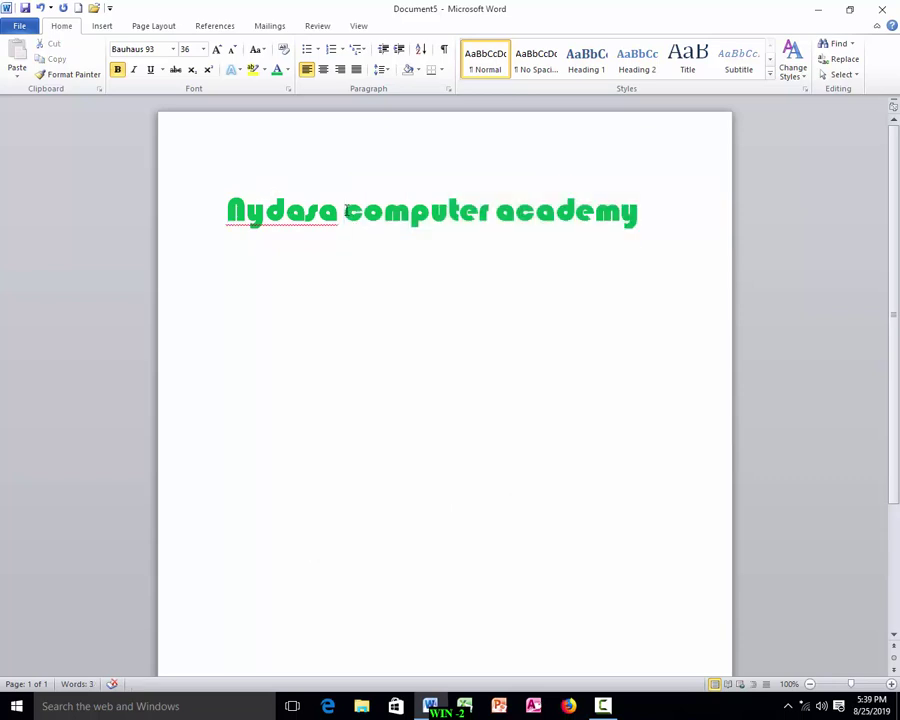
pyautogui.hotkey('shift', 'Left')
pyautogui.hotkey('shift', 'Left')
pyautogui.hotkey('shift', 'Left')
pyautogui.hotkey('shift', 'Left')
pyautogui.hotkey('shift', 'Left')
pyautogui.hotkey('shift', 'Left')
pyautogui.hotkey('shift', 'Left')
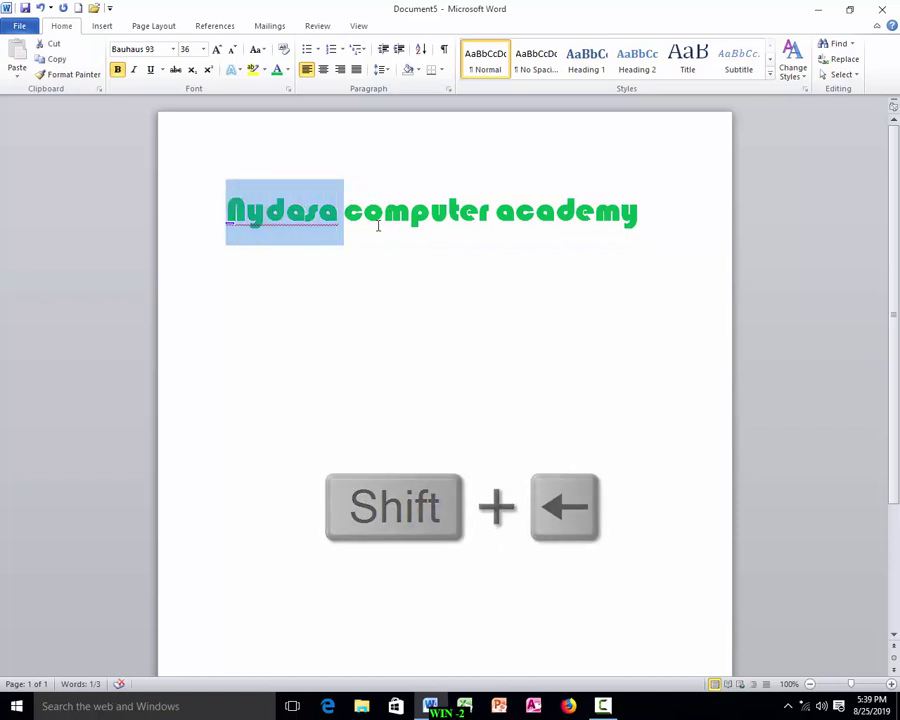
# Make the selected heading bold and underlined, trying italic and then removing it.
pyautogui.click(206, 216)
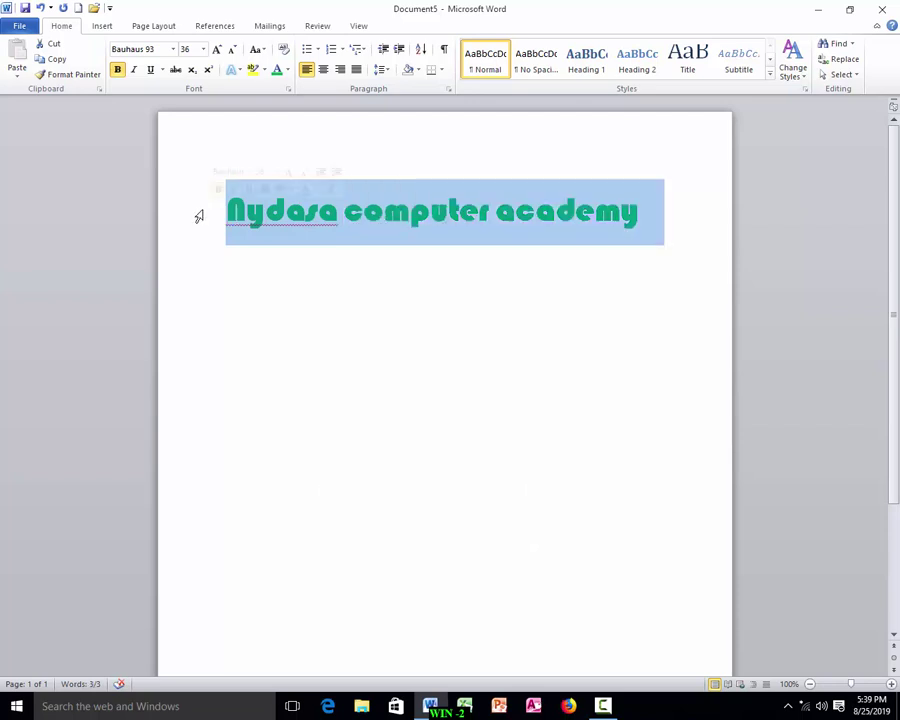
pyautogui.click(117, 70)
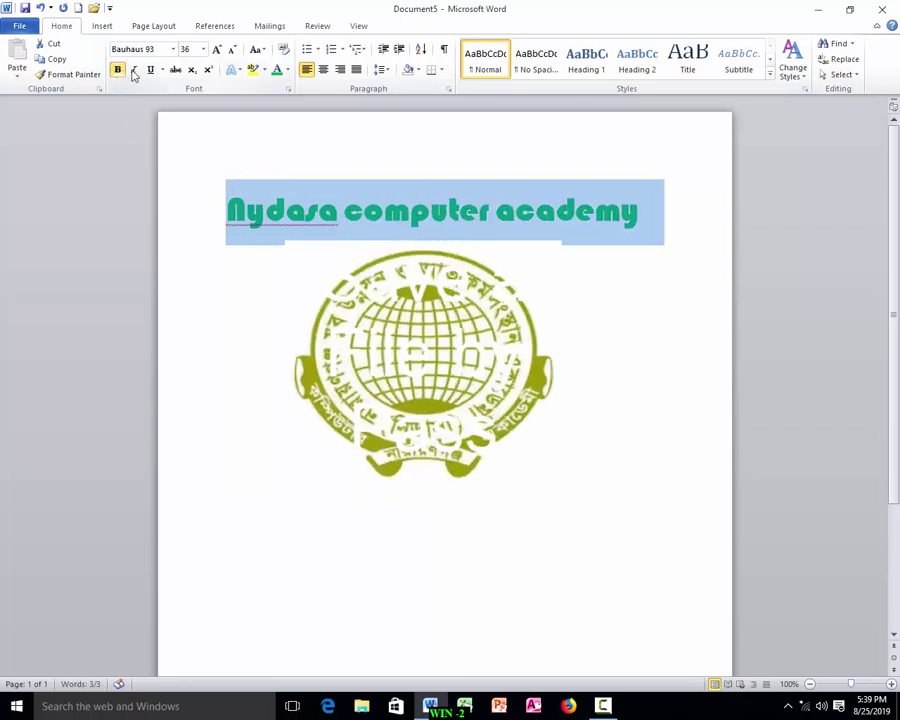
pyautogui.click(134, 70)
pyautogui.click(134, 70)
pyautogui.click(150, 70)
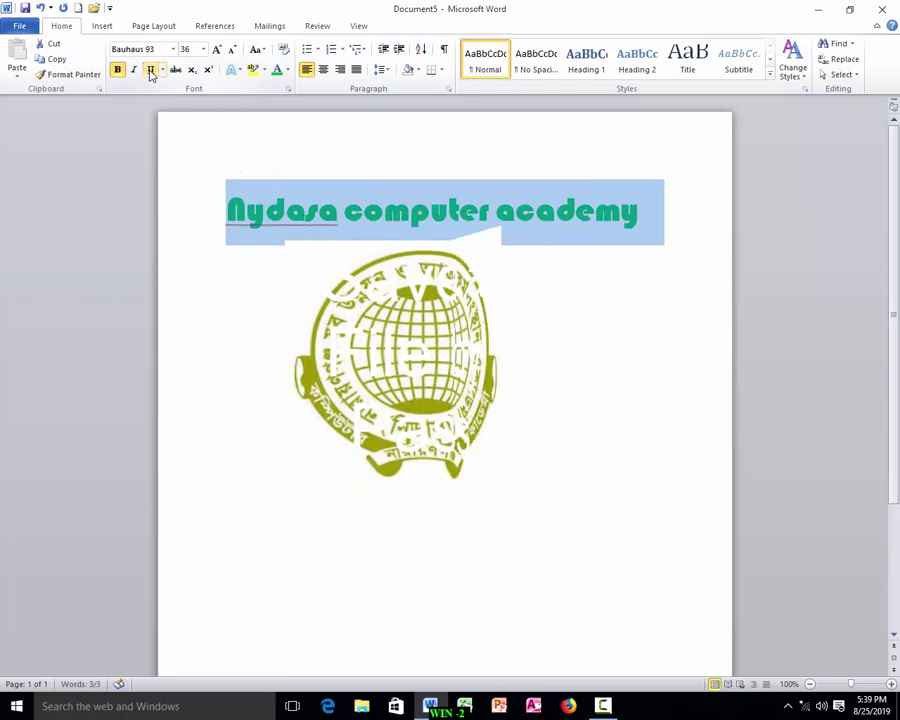
# Change the heading font to Arial Black at 28 pt.
pyautogui.click(173, 49)
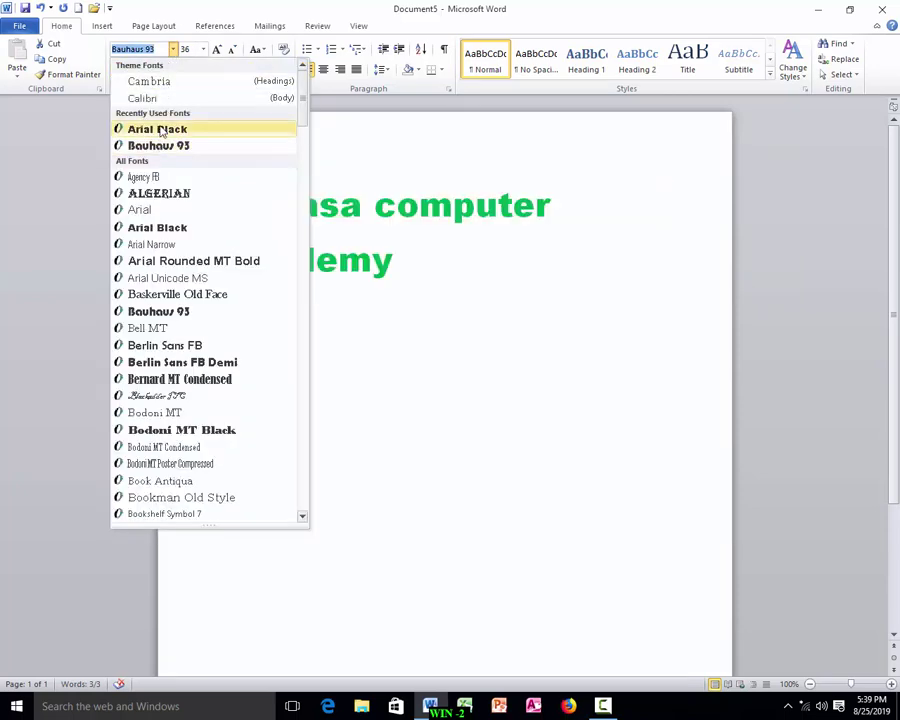
pyautogui.click(160, 131)
pyautogui.click(203, 49)
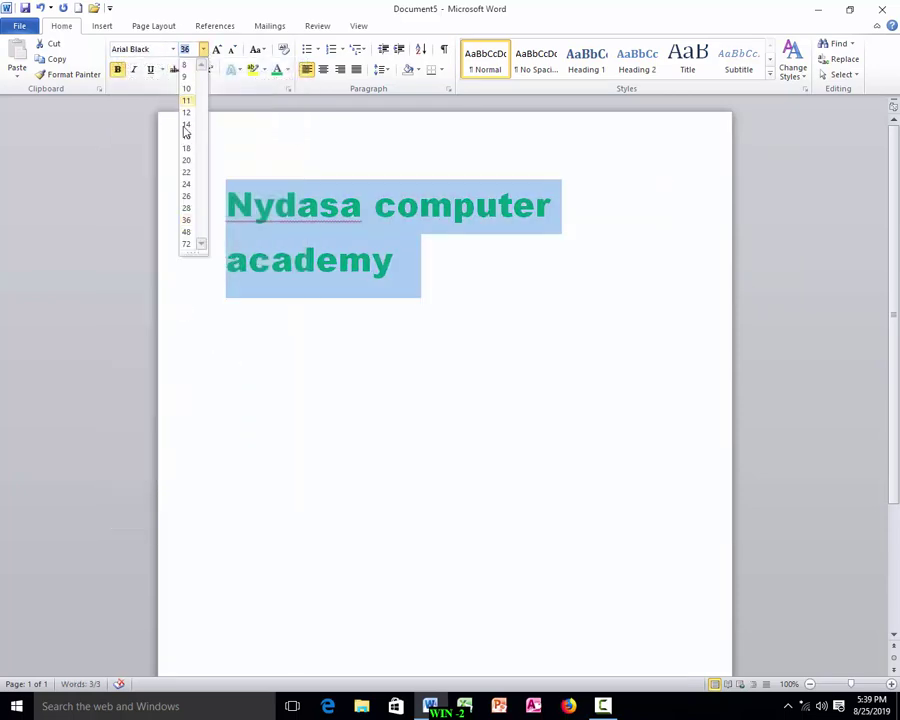
pyautogui.click(187, 208)
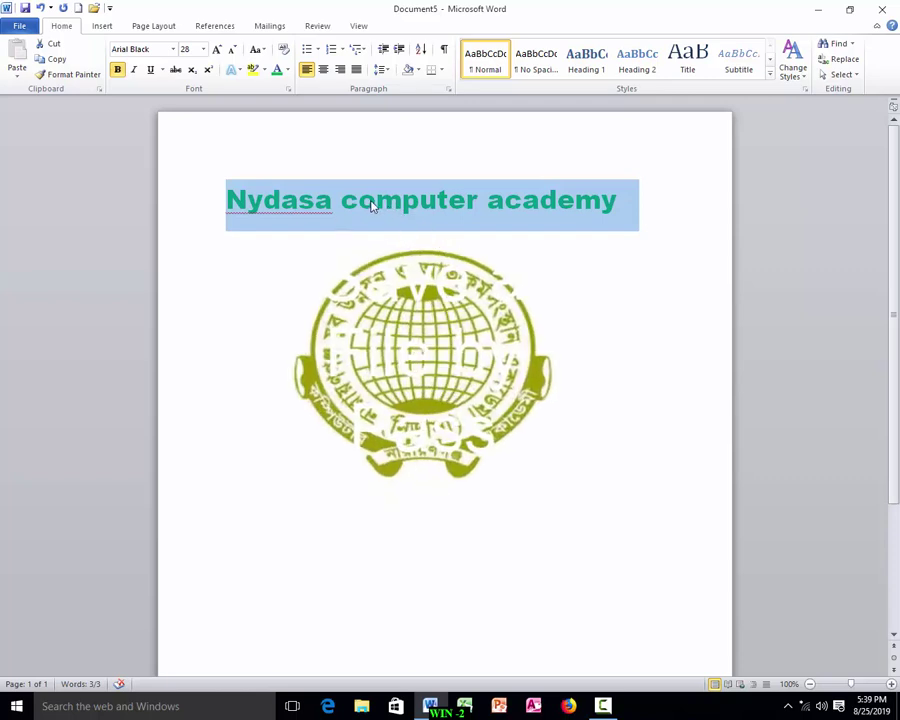
# Put the caret inside the heading after briefly opening and leaving the File view.
pyautogui.click(17, 26)
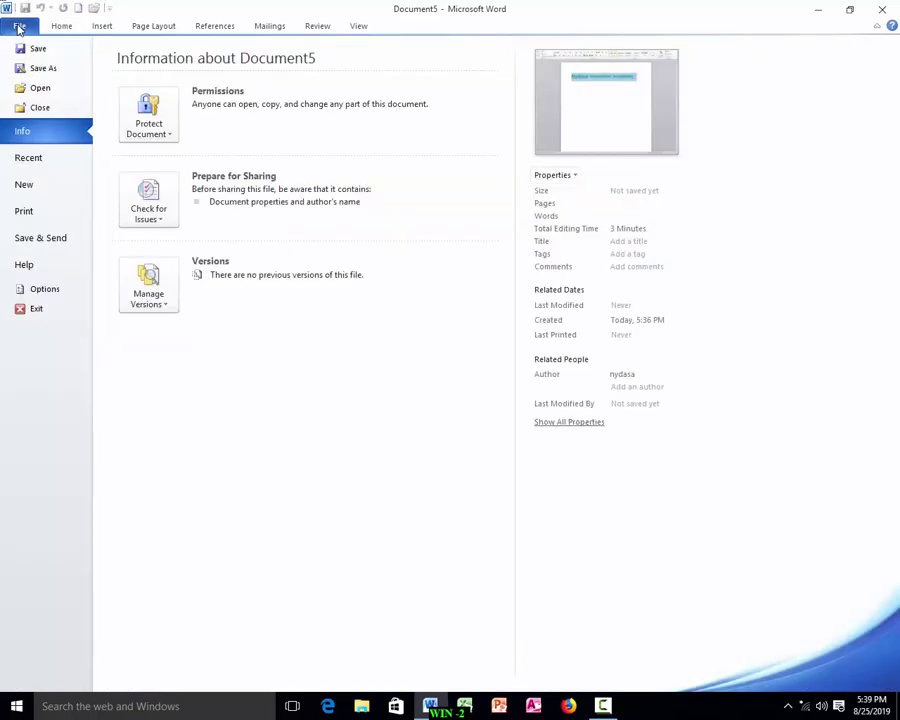
pyautogui.click(17, 26)
pyautogui.click(320, 238)
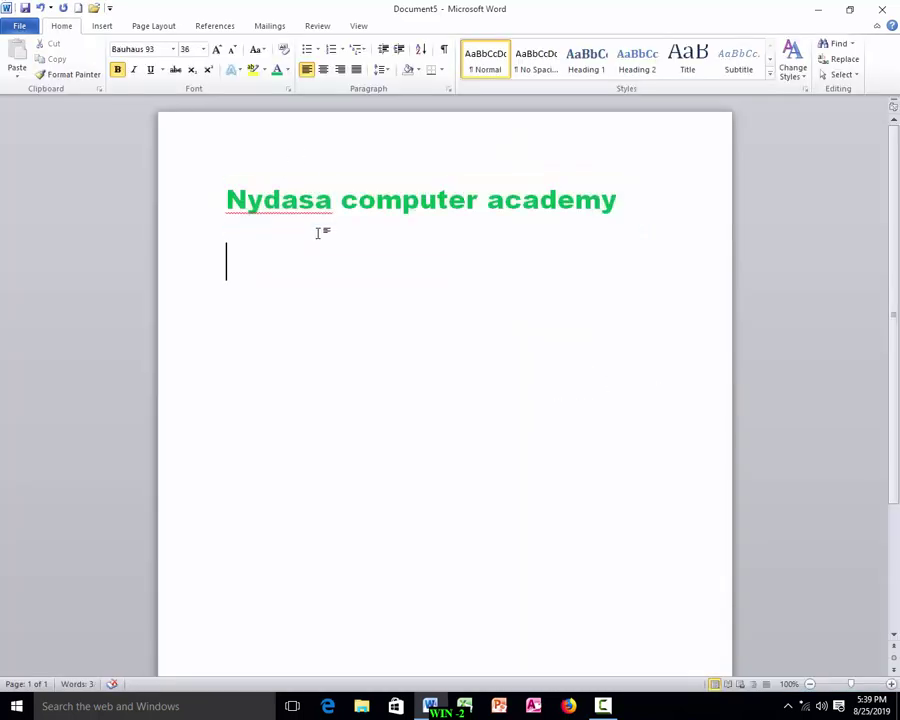
pyautogui.click(232, 197)
# Save the document to Local Disk (D:) with the file name shortened to 'Nydasa'.
pyautogui.click(18, 26)
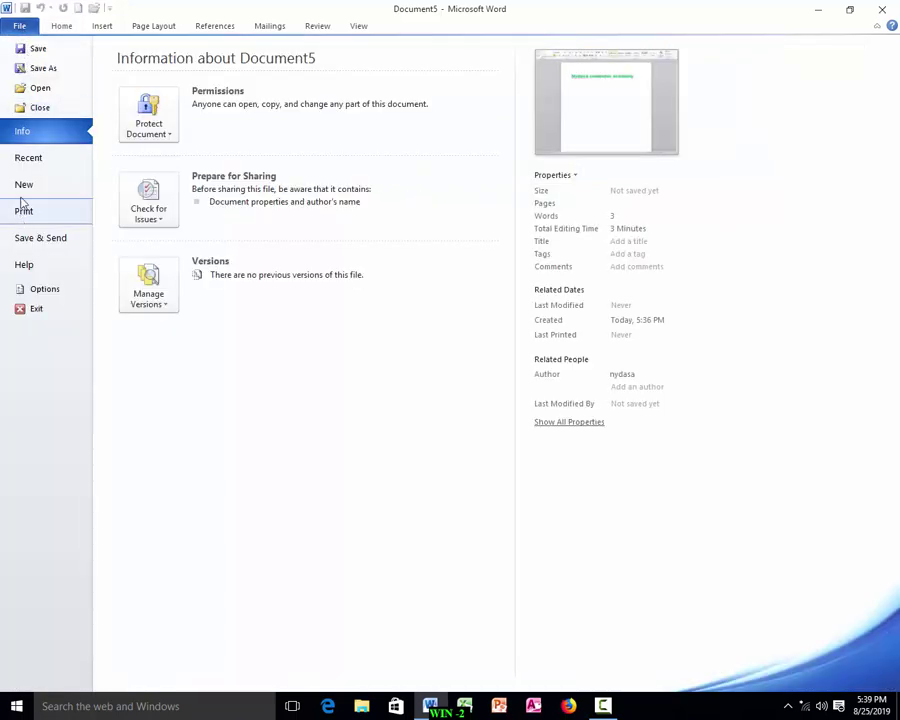
pyautogui.click(45, 52)
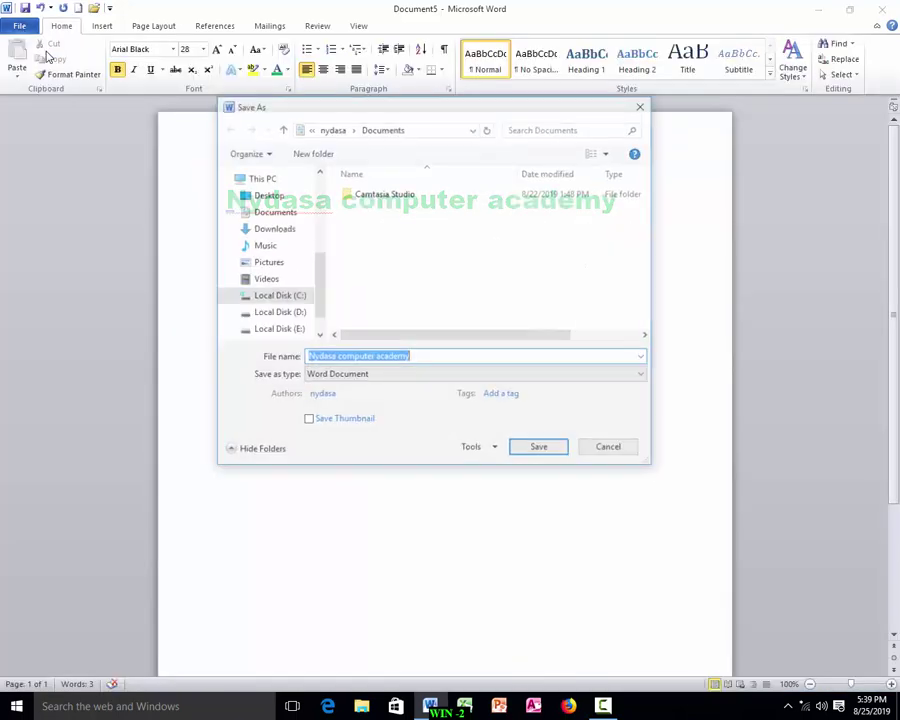
pyautogui.moveTo(314, 277); pyautogui.dragTo(316, 301)
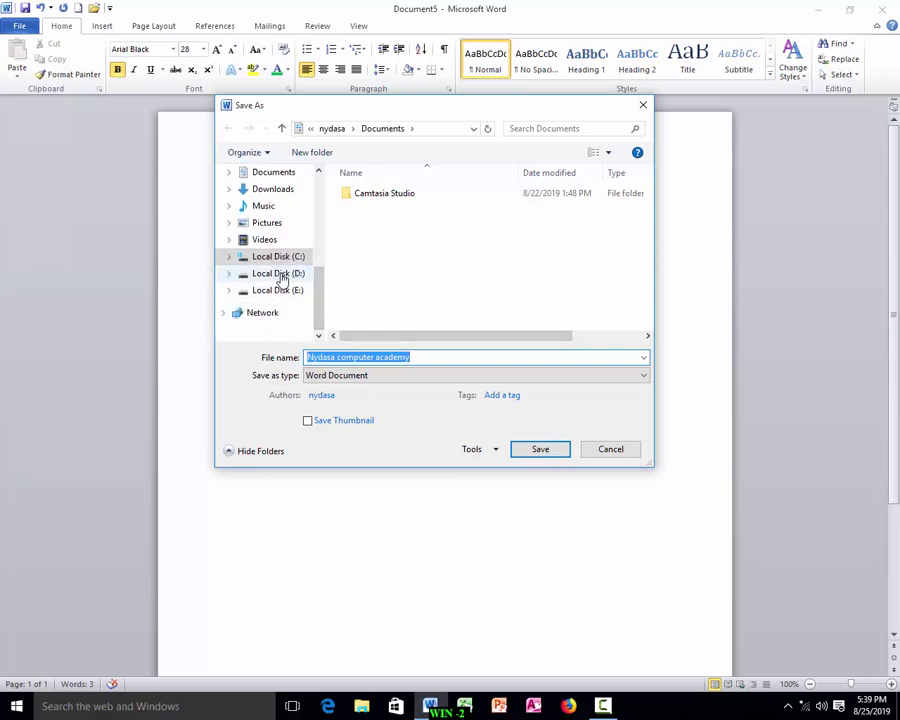
pyautogui.click(281, 274)
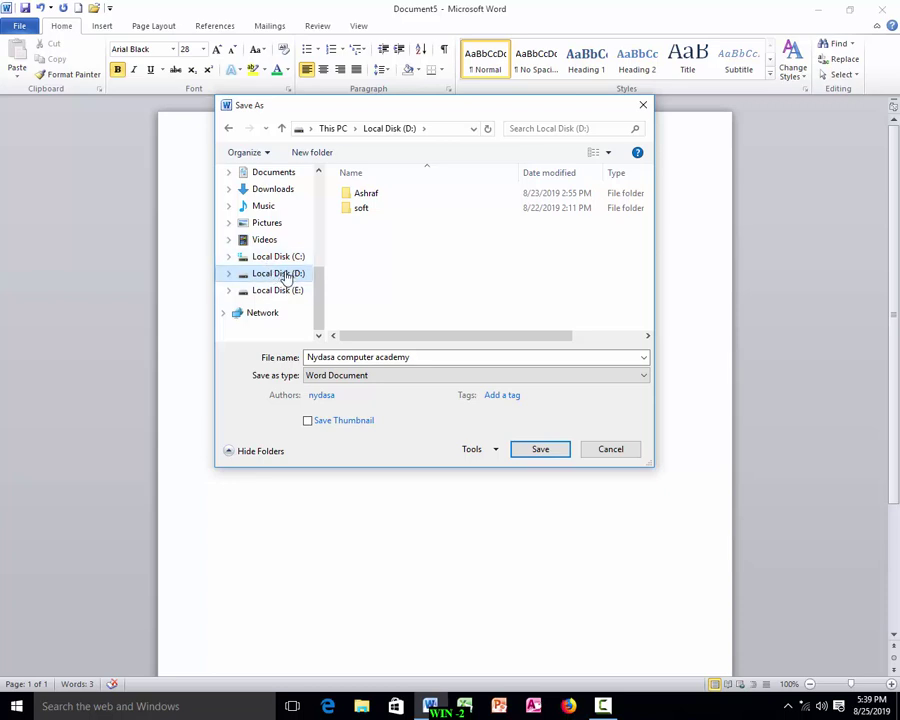
pyautogui.click(411, 357)
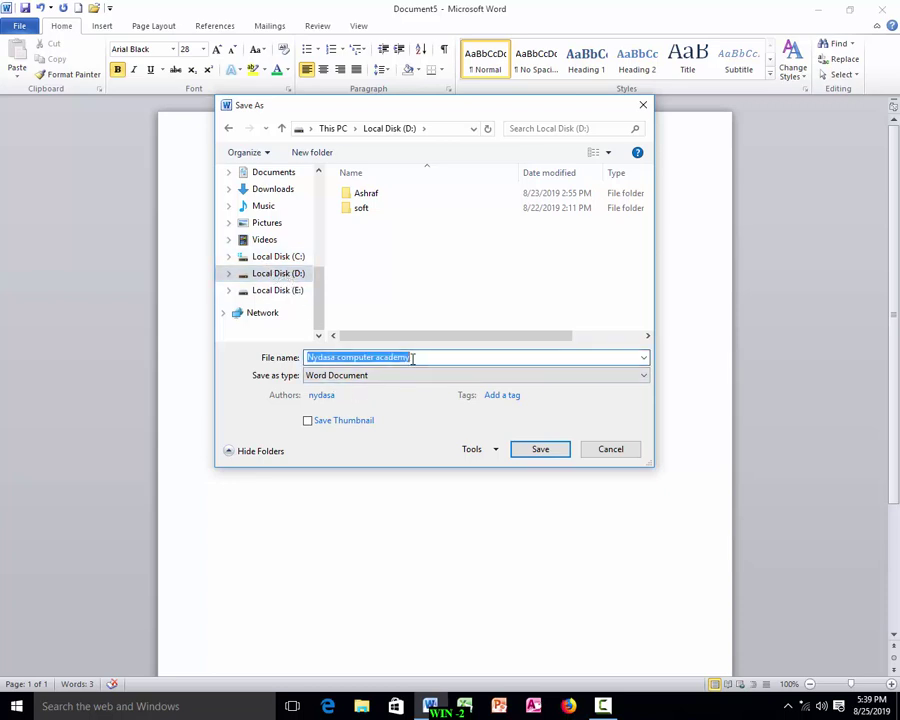
pyautogui.click(416, 357)
pyautogui.moveTo(404, 359); pyautogui.dragTo(342, 359)
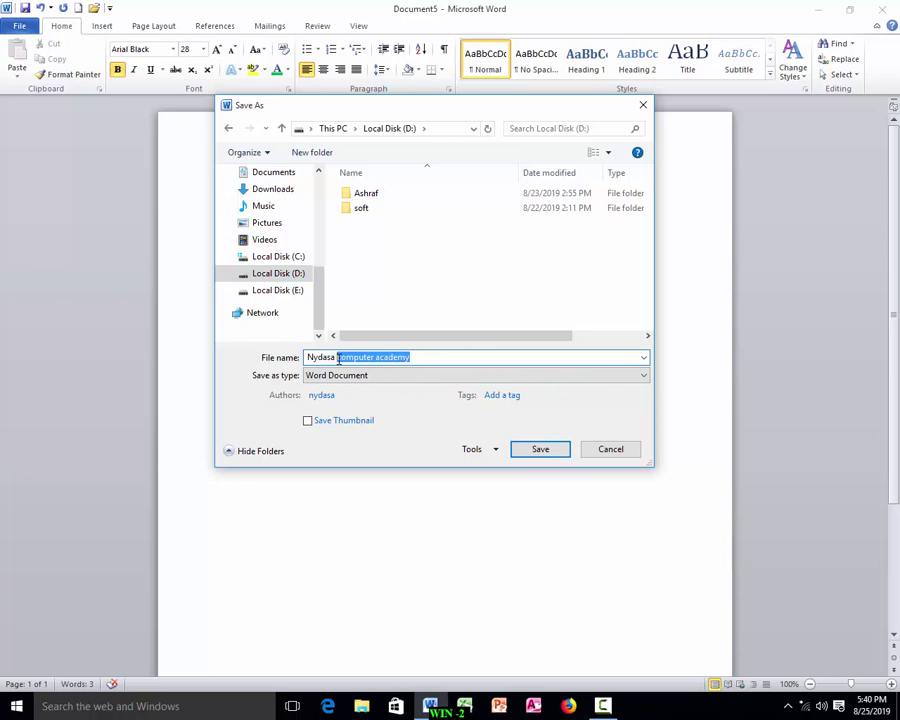
pyautogui.press('BackSpace')
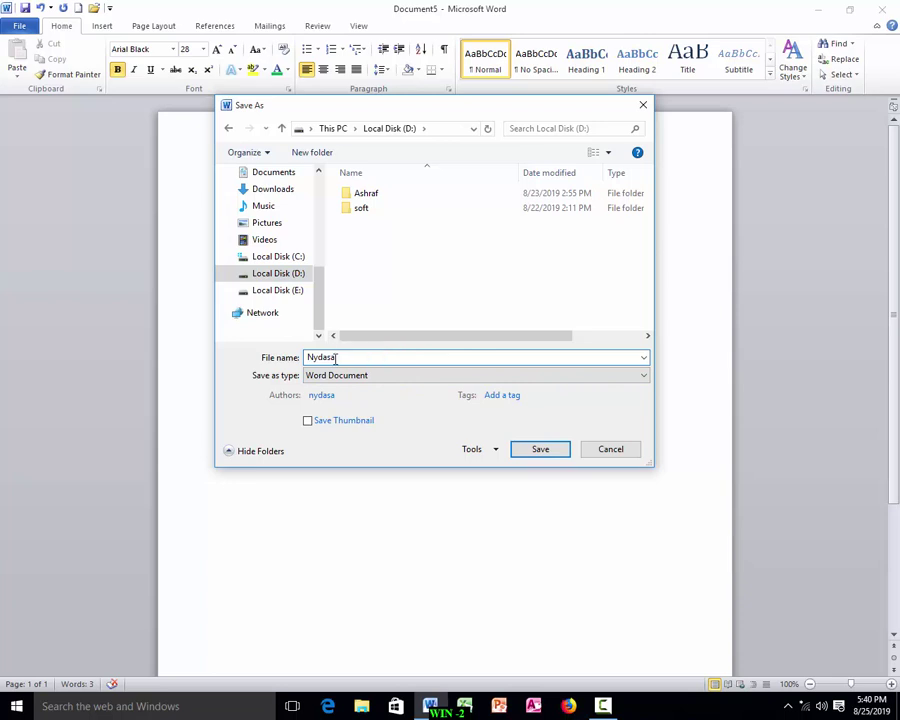
pyautogui.click(543, 448)
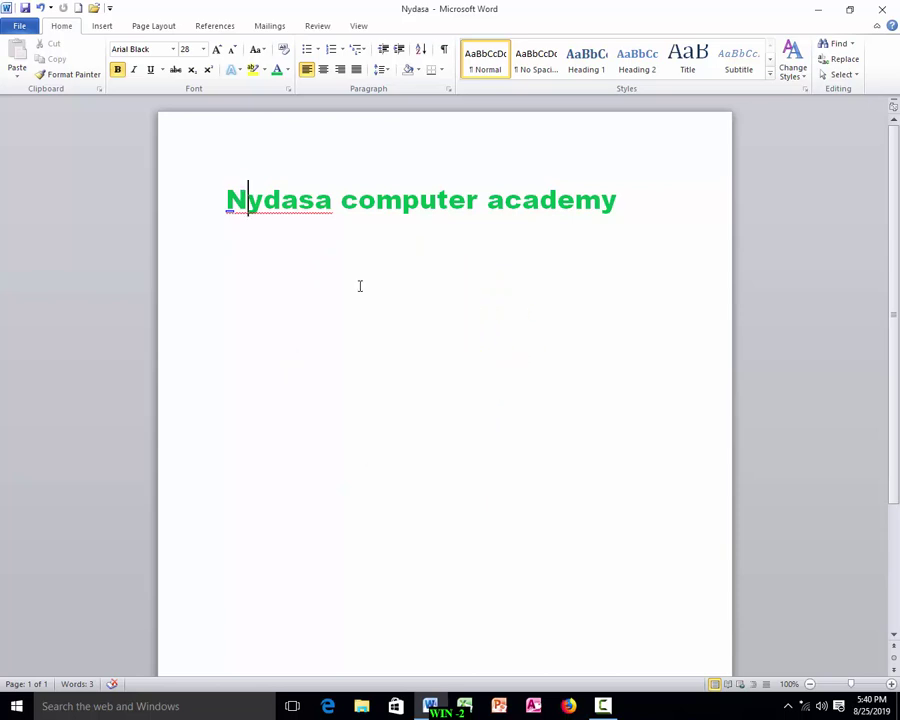
# In a new document, type 'Narayanganj' and set it to 24 pt.
pyautogui.hotkey('ctrl', 'n')
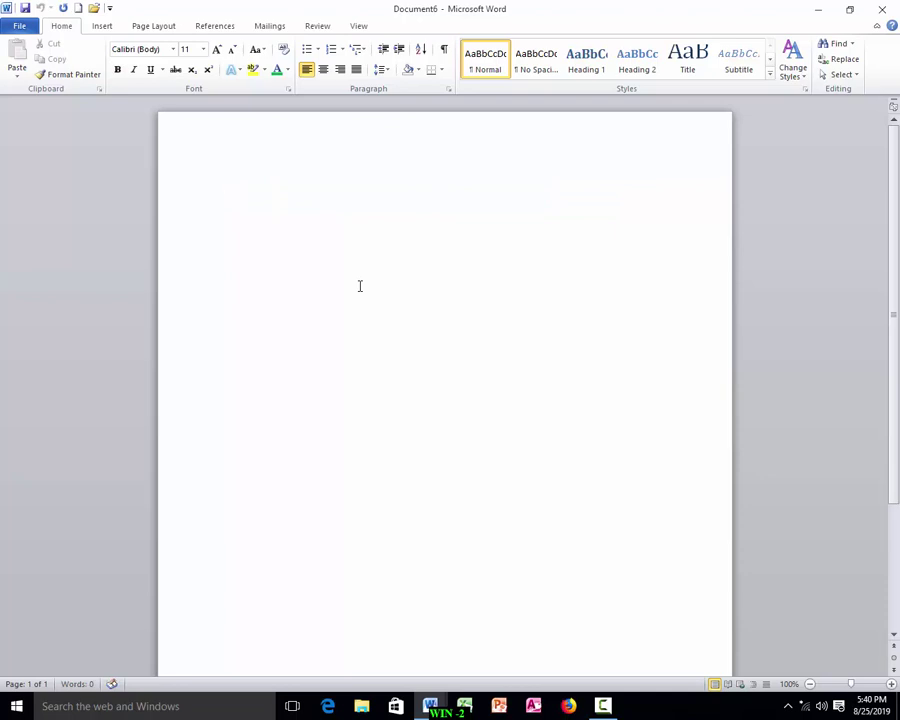
pyautogui.write('Narayanganj')
pyautogui.moveTo(293, 190); pyautogui.dragTo(174, 186)
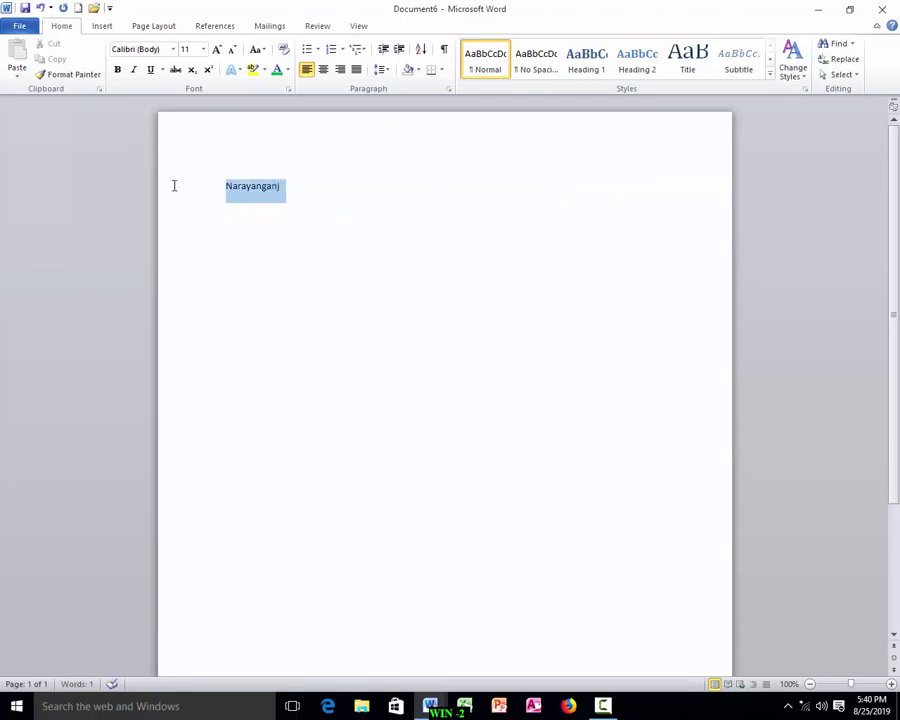
pyautogui.click(203, 50)
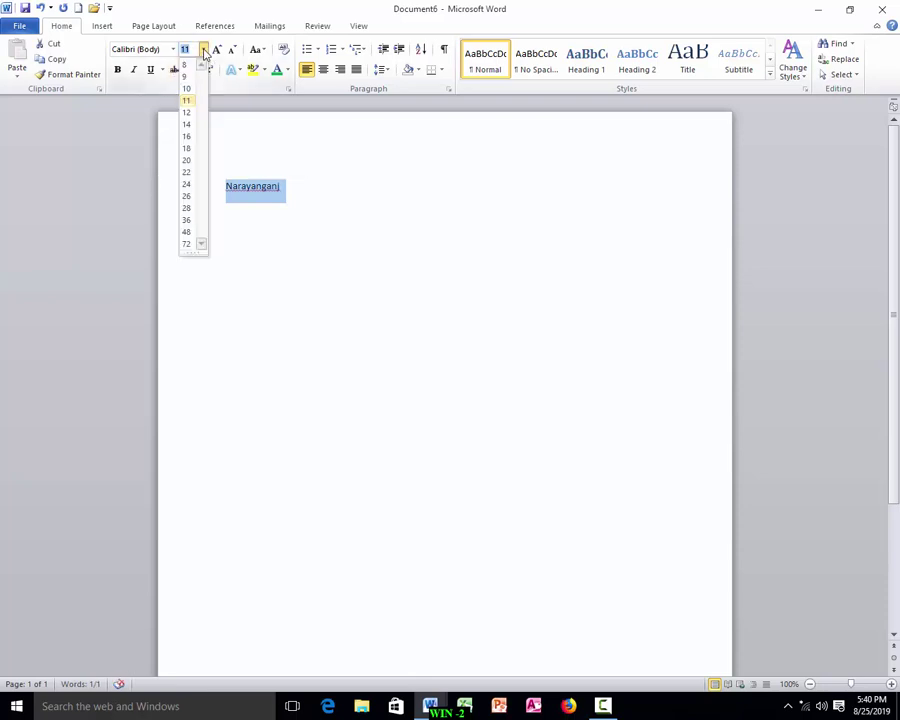
pyautogui.click(188, 185)
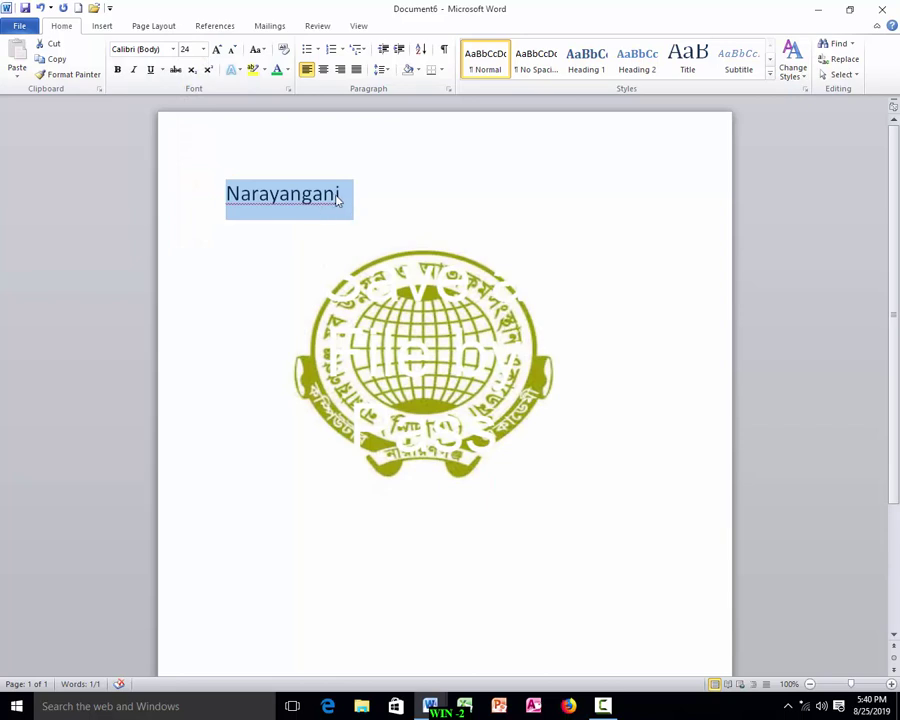
# Enlarge Narayanganj to 79 pt, make it bold and colour it dark red.
pyautogui.moveTo(338, 195); pyautogui.dragTo(171, 195)
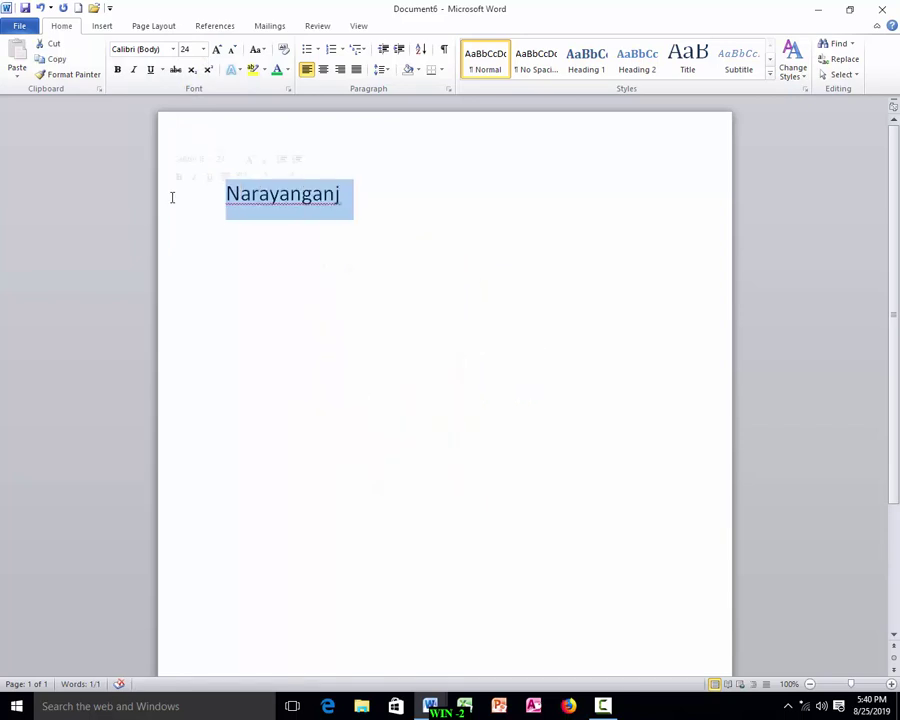
pyautogui.hotkey('ctrl', 'shift', '.')
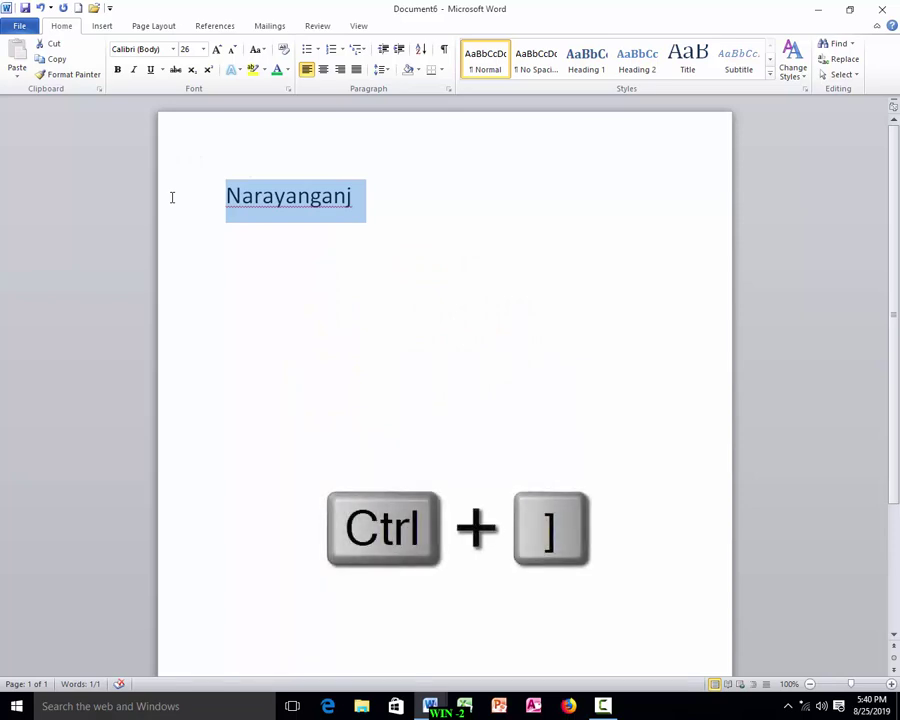
pyautogui.hotkey('ctrl', ']')
pyautogui.hotkey('ctrl', ']')
pyautogui.hotkey('ctrl', ']')
pyautogui.hotkey('ctrl', ']')
pyautogui.hotkey('ctrl', ']')
pyautogui.hotkey('ctrl', ']')
pyautogui.hotkey('ctrl', ']')
pyautogui.hotkey('ctrl', ']')
pyautogui.hotkey('ctrl', ']')
pyautogui.hotkey('ctrl', ']')
pyautogui.hotkey('ctrl', ']')
pyautogui.hotkey('ctrl', ']')
pyautogui.hotkey('ctrl', ']')
pyautogui.hotkey('ctrl', ']')
pyautogui.hotkey('ctrl', ']')
pyautogui.hotkey('ctrl', ']')
pyautogui.hotkey('ctrl', ']')
pyautogui.hotkey('ctrl', ']')
pyautogui.hotkey('ctrl', ']')
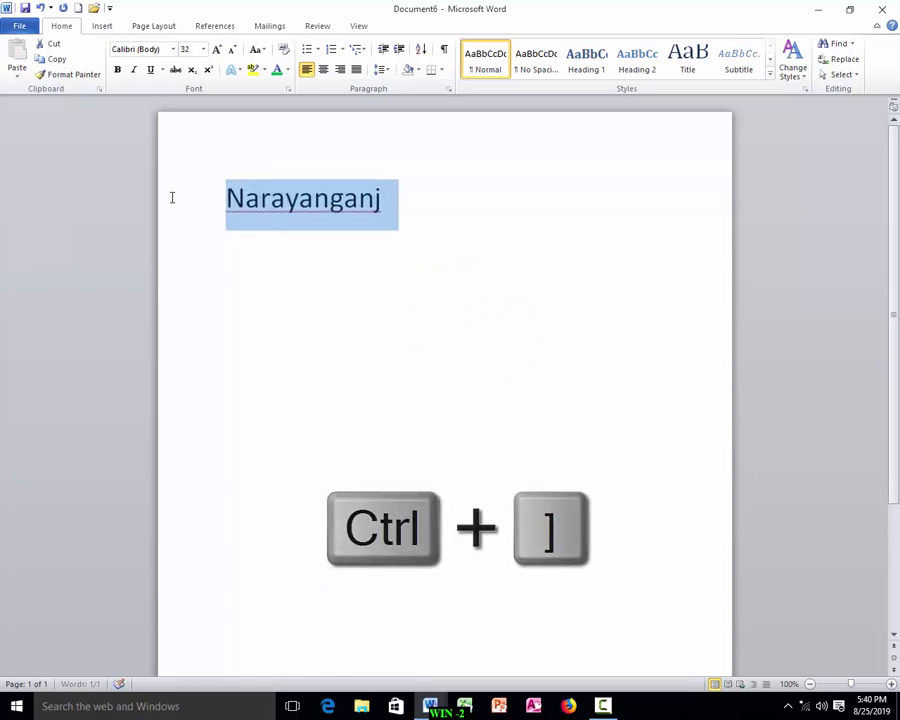
pyautogui.hotkey('ctrl', ']')
pyautogui.hotkey('ctrl', ']')
pyautogui.hotkey('ctrl', ']')
pyautogui.hotkey('ctrl', ']')
pyautogui.hotkey('ctrl', ']')
pyautogui.hotkey('ctrl', ']')
pyautogui.hotkey('ctrl', ']')
pyautogui.hotkey('ctrl', ']')
pyautogui.hotkey('ctrl', ']')
pyautogui.hotkey('ctrl', ']')
pyautogui.hotkey('ctrl', ']')
pyautogui.hotkey('ctrl', ']')
pyautogui.hotkey('ctrl', ']')
pyautogui.hotkey('ctrl', ']')
pyautogui.hotkey('ctrl', ']')
pyautogui.hotkey('ctrl', ']')
pyautogui.hotkey('ctrl', ']')
pyautogui.hotkey('ctrl', ']')
pyautogui.hotkey('ctrl', ']')
pyautogui.hotkey('ctrl', ']')
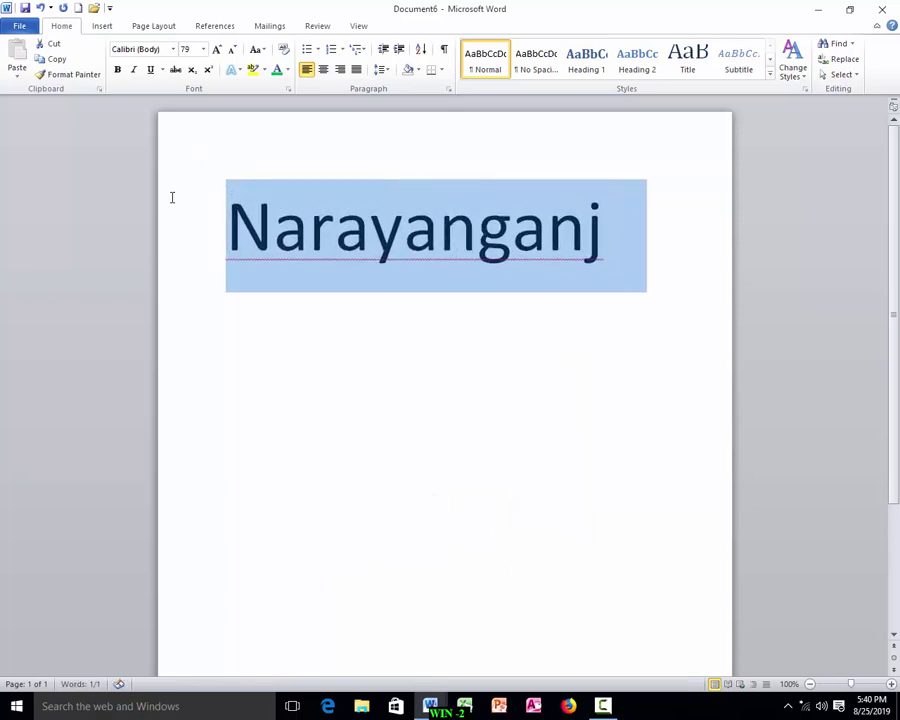
pyautogui.click(117, 69)
pyautogui.click(284, 71)
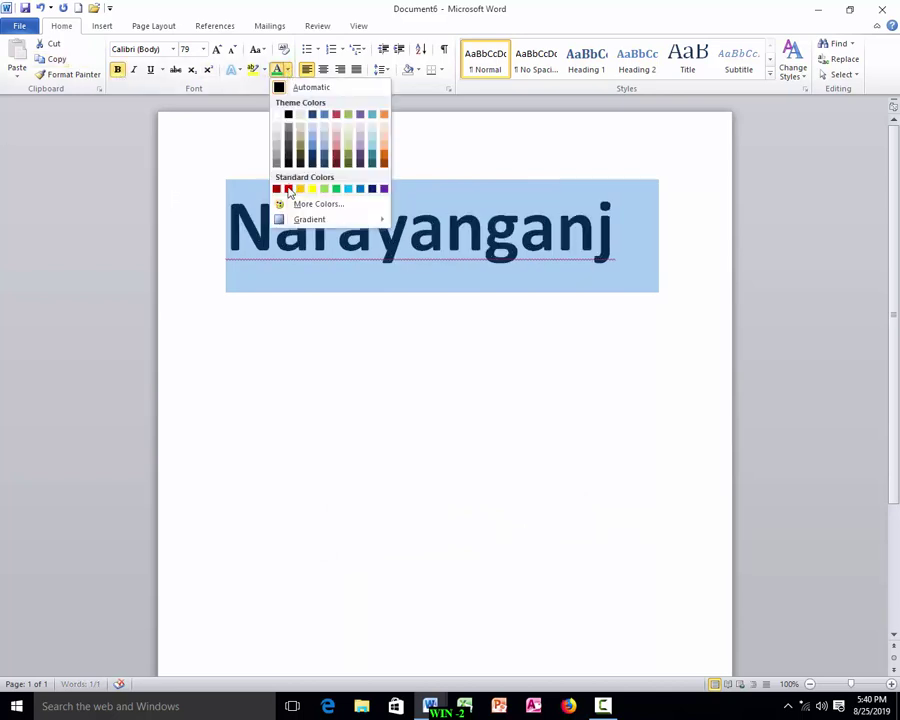
pyautogui.click(288, 188)
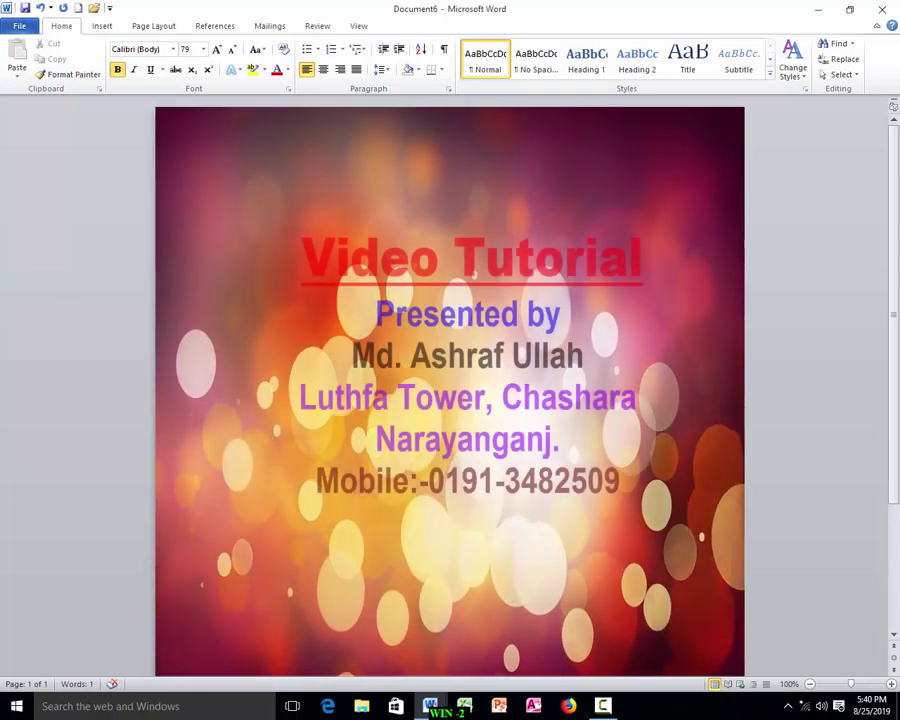
# Save the Narayanganj heading document to Local Disk (E:) under the new name Ashraf.
pyautogui.click(18, 26)
pyautogui.click(18, 28)
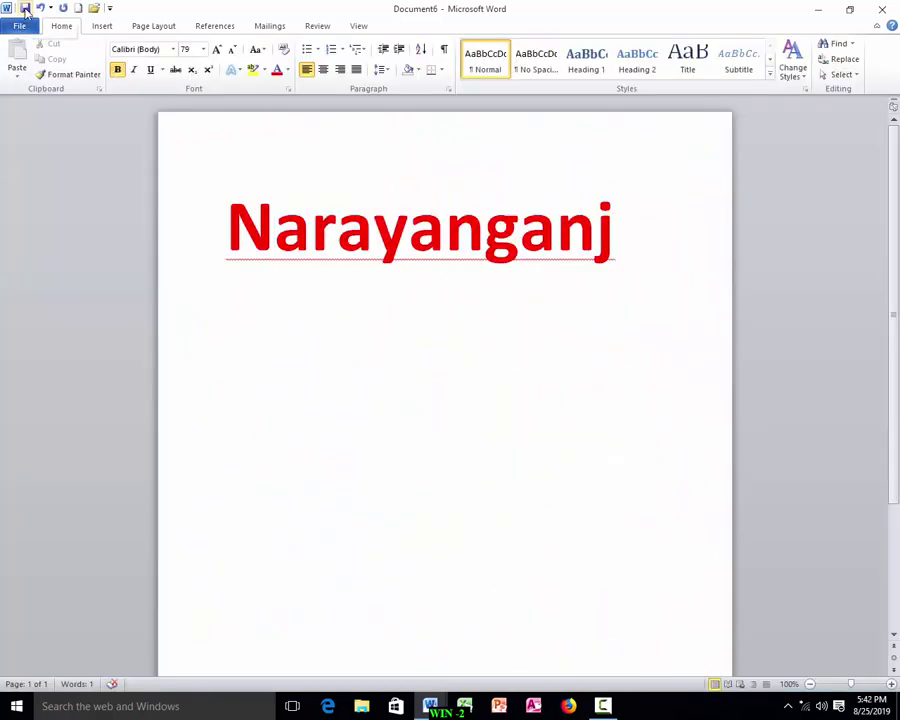
pyautogui.click(25, 9)
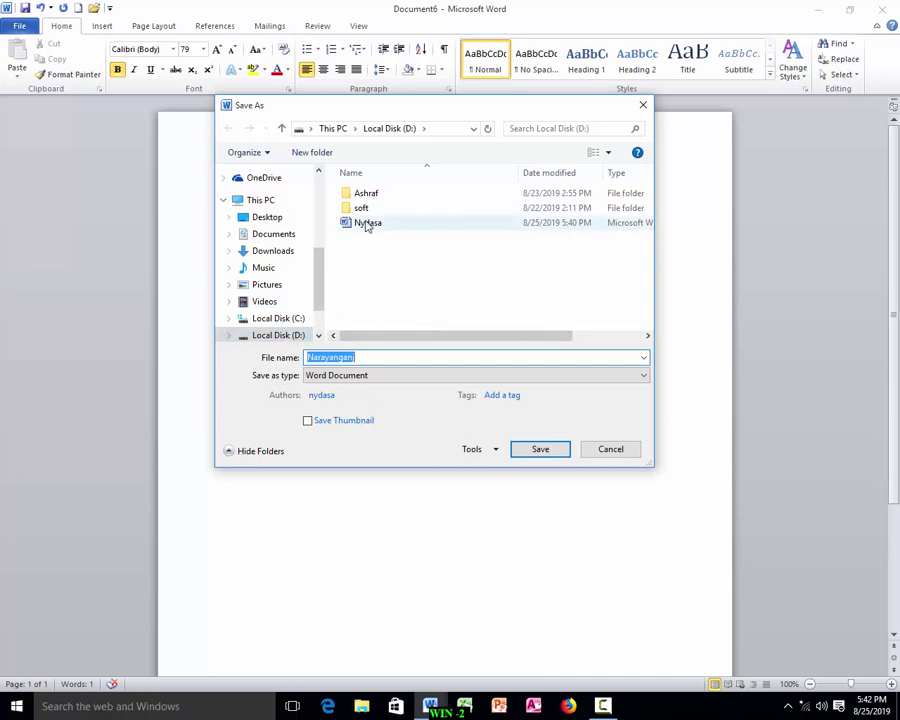
pyautogui.moveTo(315, 280); pyautogui.dragTo(286, 302)
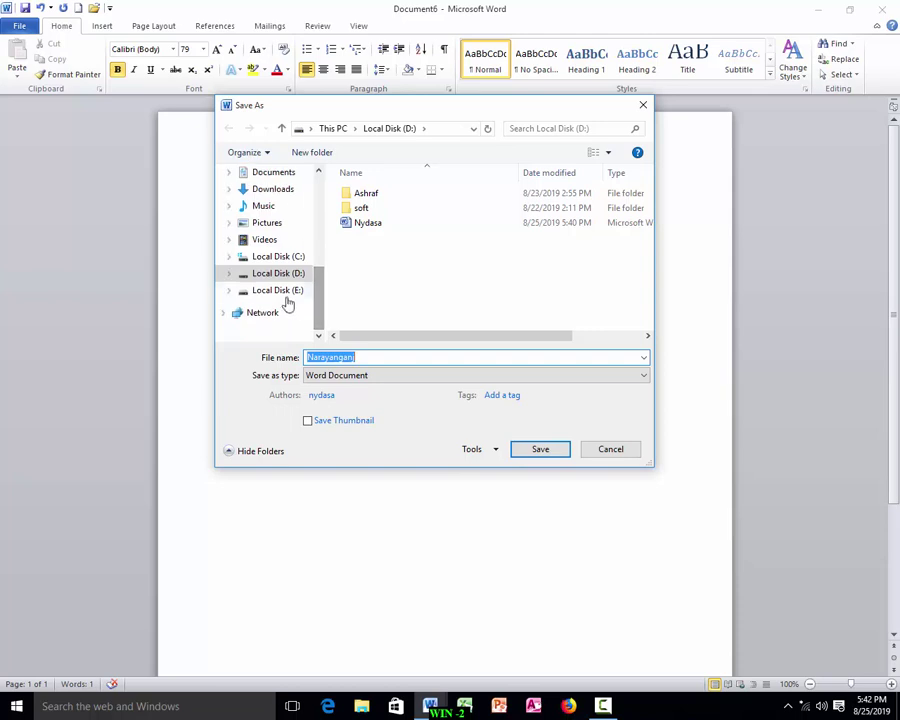
pyautogui.click(290, 292)
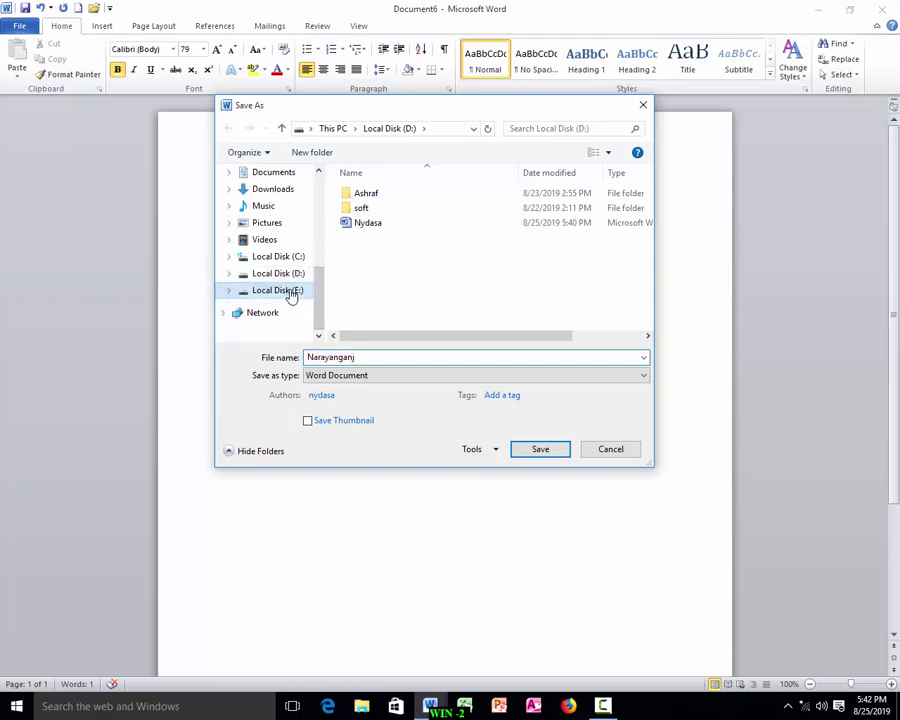
pyautogui.doubleClick(363, 357)
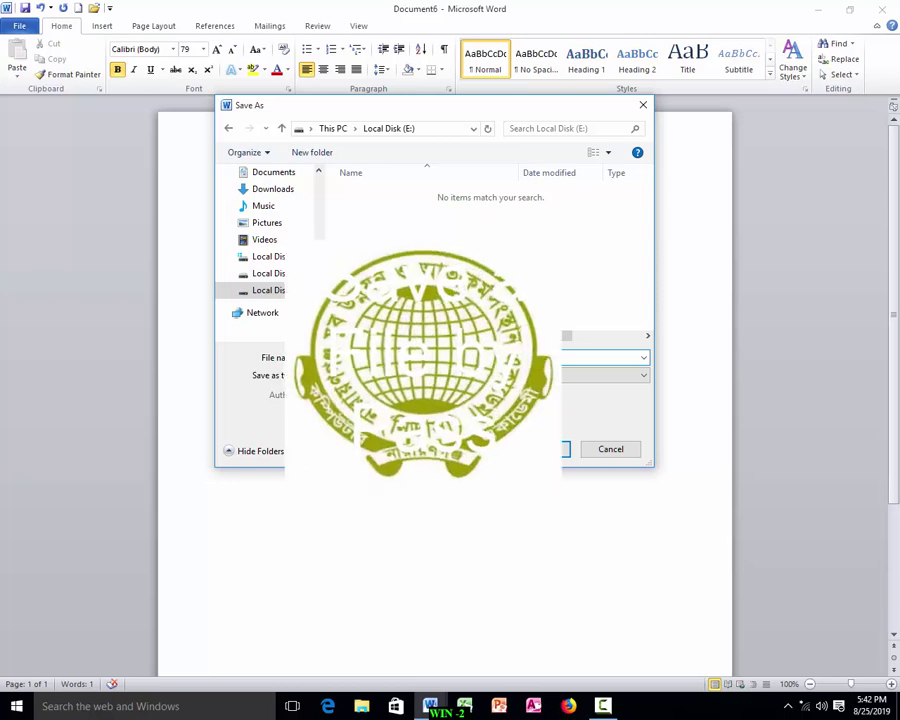
pyautogui.click(533, 449)
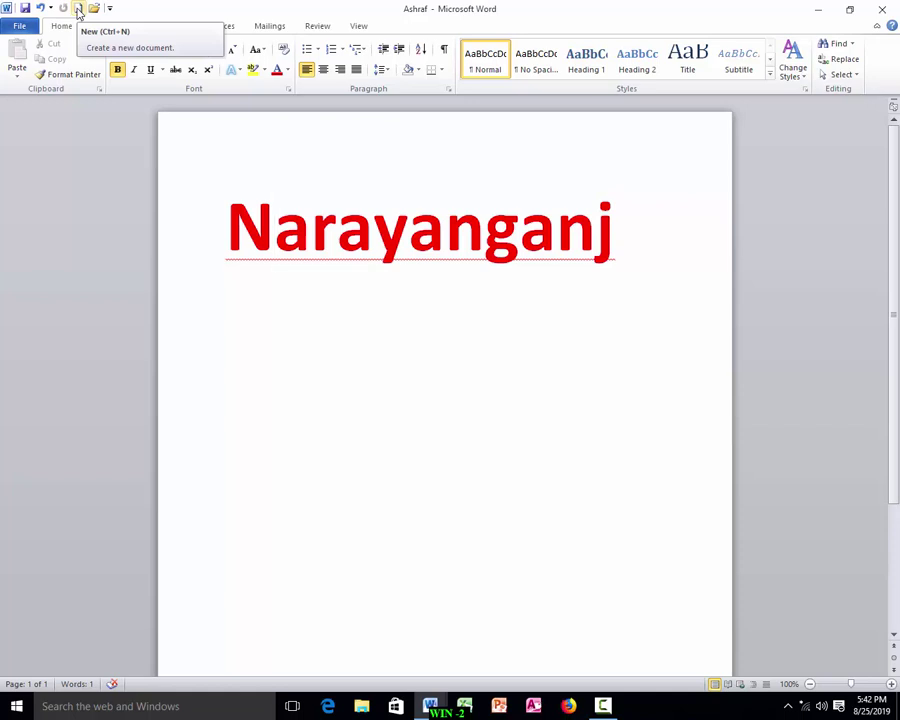
# Create a new document with the line 'Narayanganj, Dhaka, Bangladesh' at 33 pt and start saving it.
pyautogui.click(78, 12)
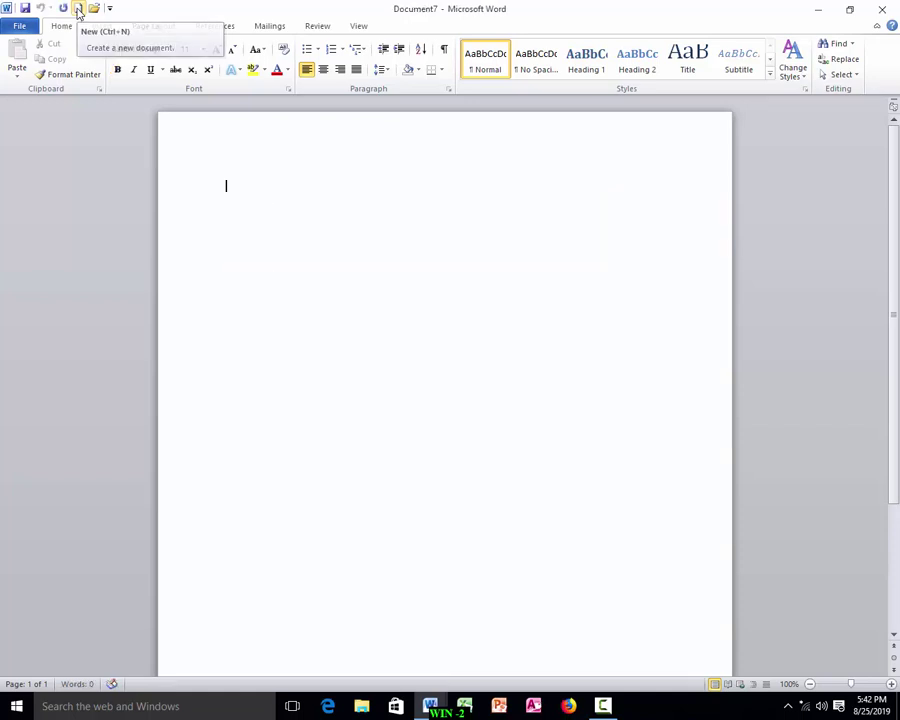
pyautogui.write('Narayanganj, Dhaka, ')
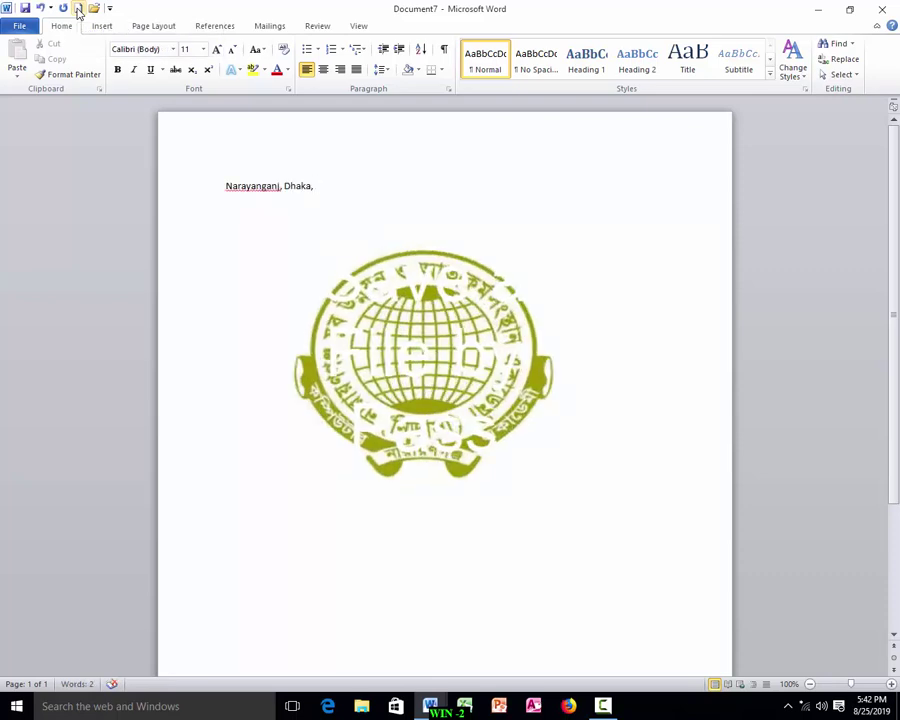
pyautogui.write('Bangladesh')
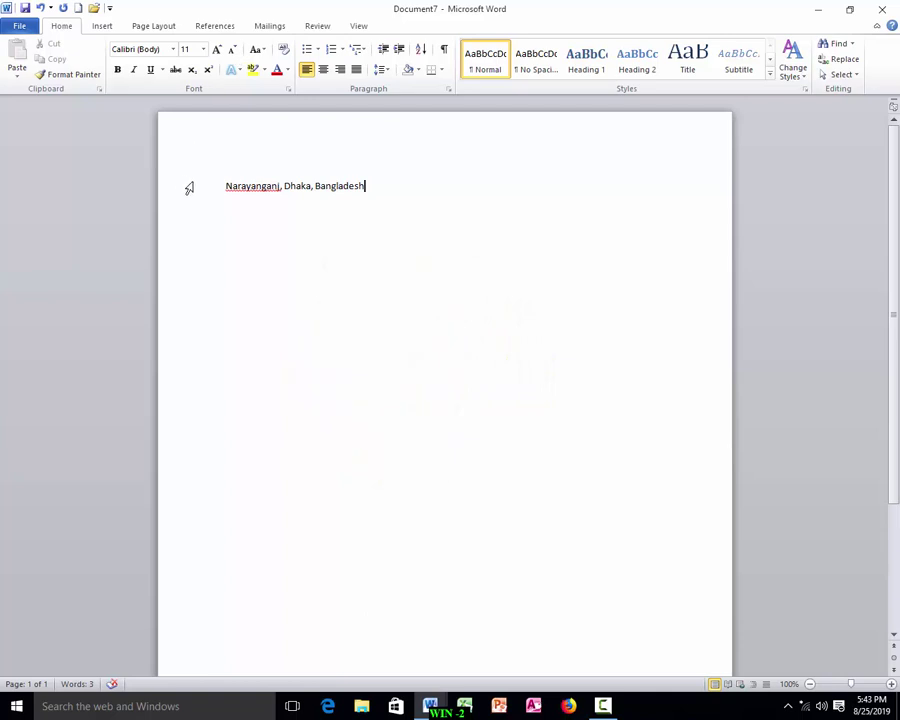
pyautogui.moveTo(224, 186); pyautogui.dragTo(412, 189)
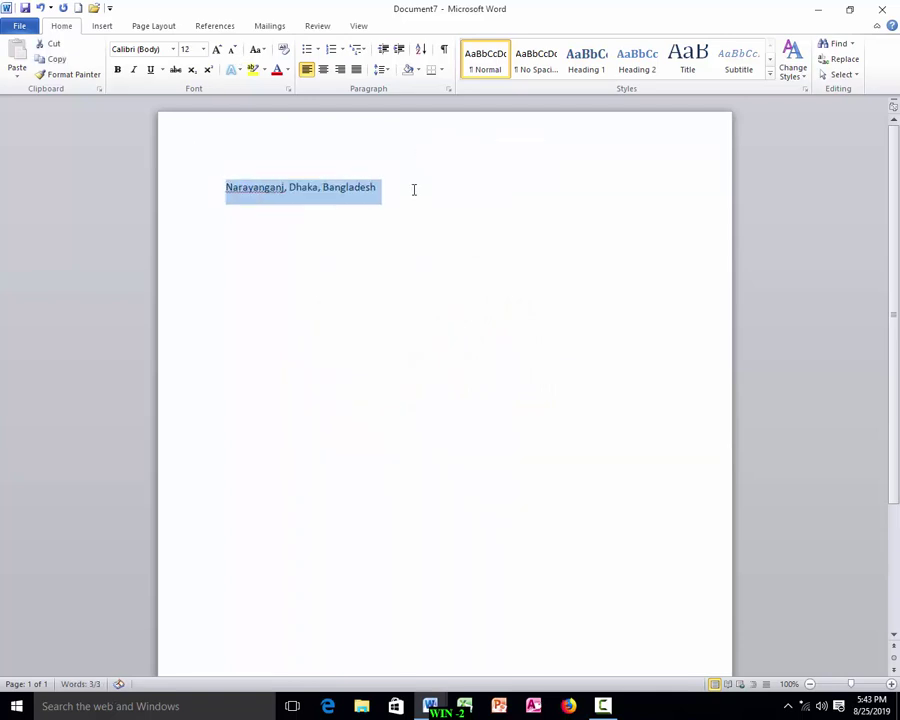
pyautogui.hotkey('ctrl', ']')
pyautogui.hotkey('ctrl', ']')
pyautogui.hotkey('ctrl', ']')
pyautogui.hotkey('ctrl', ']')
pyautogui.hotkey('ctrl', ']')
pyautogui.hotkey('ctrl', ']')
pyautogui.hotkey('ctrl', ']')
pyautogui.hotkey('ctrl', ']')
pyautogui.hotkey('ctrl', ']')
pyautogui.hotkey('ctrl', ']')
pyautogui.hotkey('ctrl', ']')
pyautogui.hotkey('ctrl', ']')
pyautogui.hotkey('ctrl', ']')
pyautogui.hotkey('ctrl', ']')
pyautogui.hotkey('ctrl', ']')
pyautogui.hotkey('ctrl', ']')
pyautogui.hotkey('ctrl', ']')
pyautogui.hotkey('ctrl', ']')
pyautogui.hotkey('ctrl', ']')
pyautogui.hotkey('ctrl', ']')
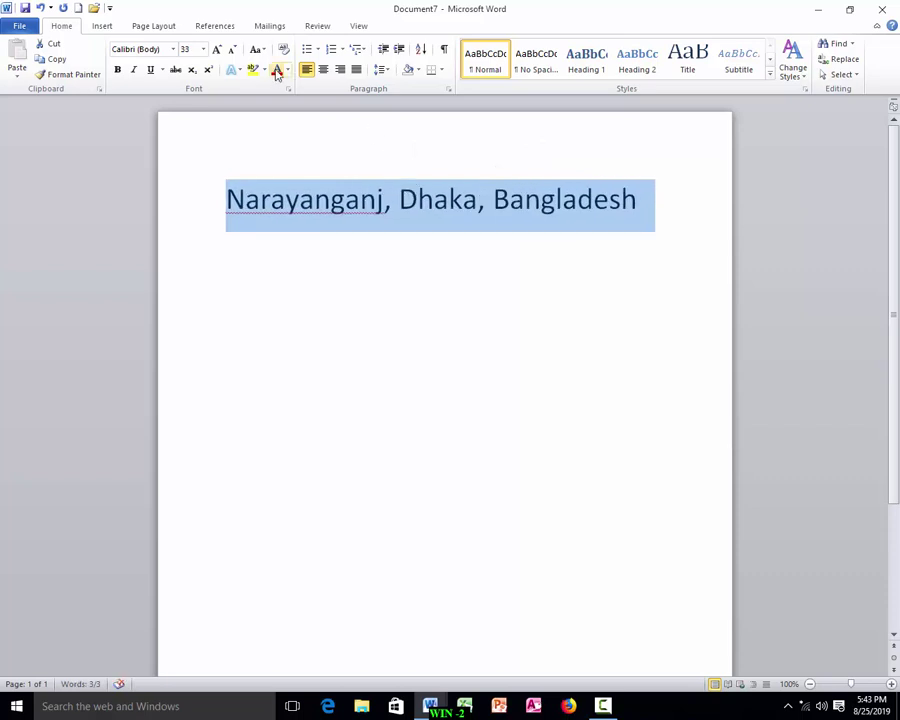
pyautogui.click(314, 202)
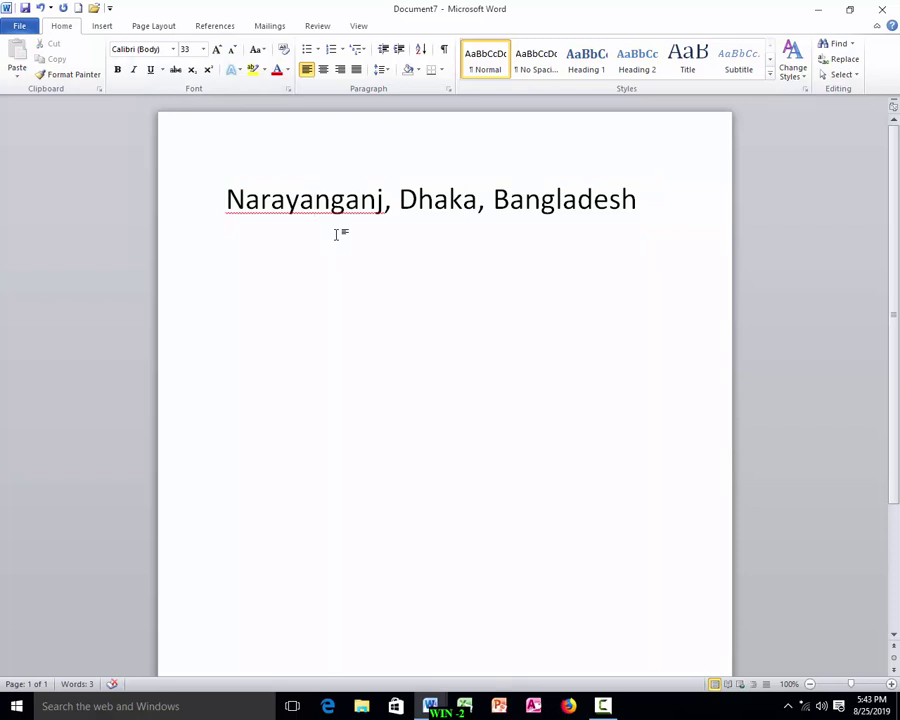
pyautogui.hotkey('ctrl', 's')
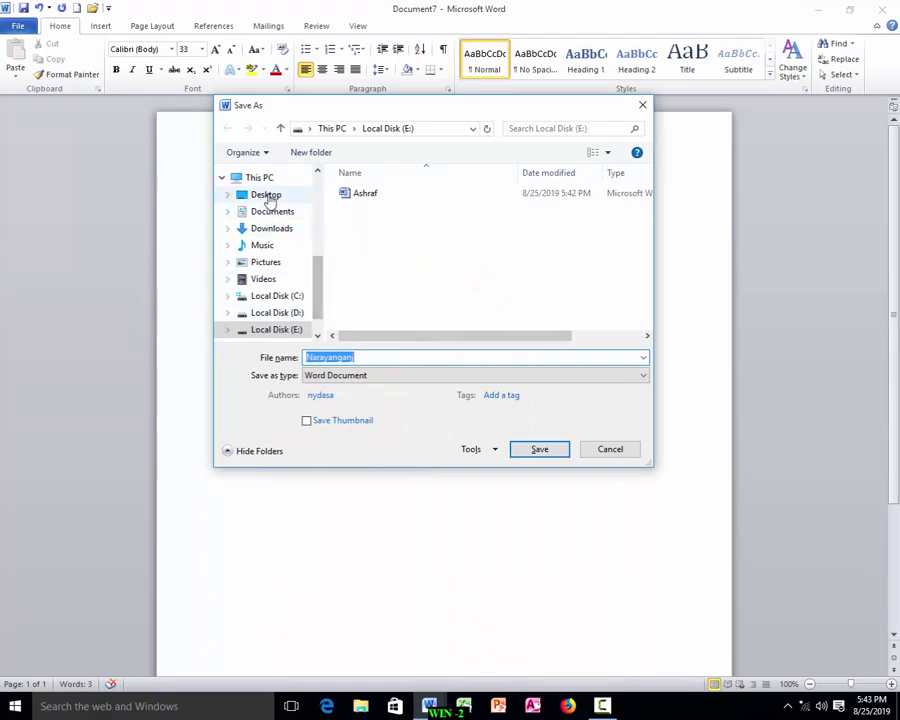
# Save the new document to the Desktop as Dhaka, then close it.
pyautogui.click(266, 197)
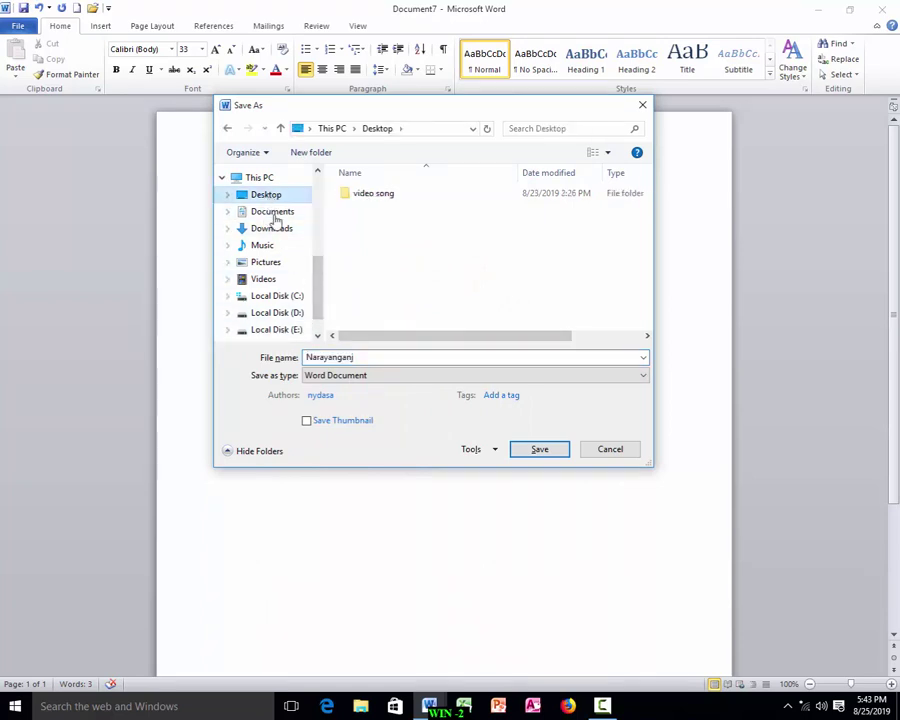
pyautogui.click(369, 356)
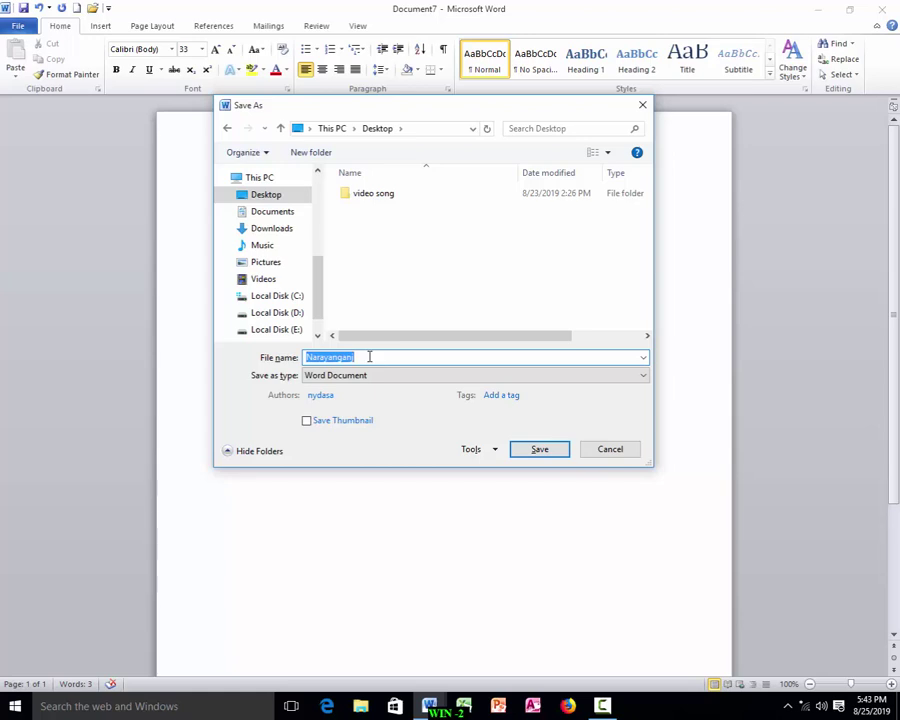
pyautogui.write('Dhaka')
pyautogui.click(541, 449)
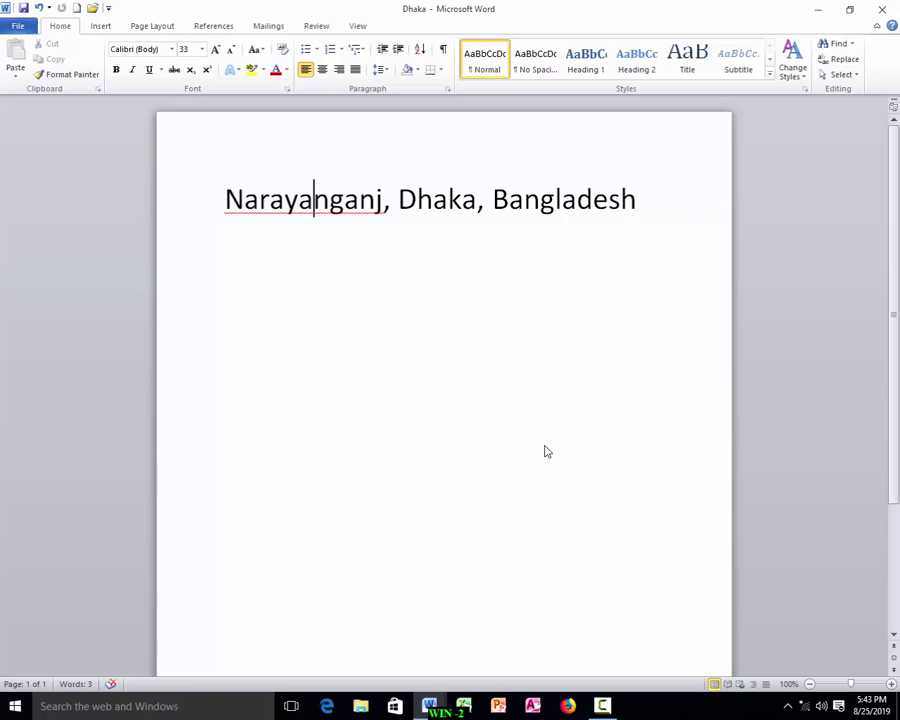
pyautogui.hotkey('ctrl', 'w')
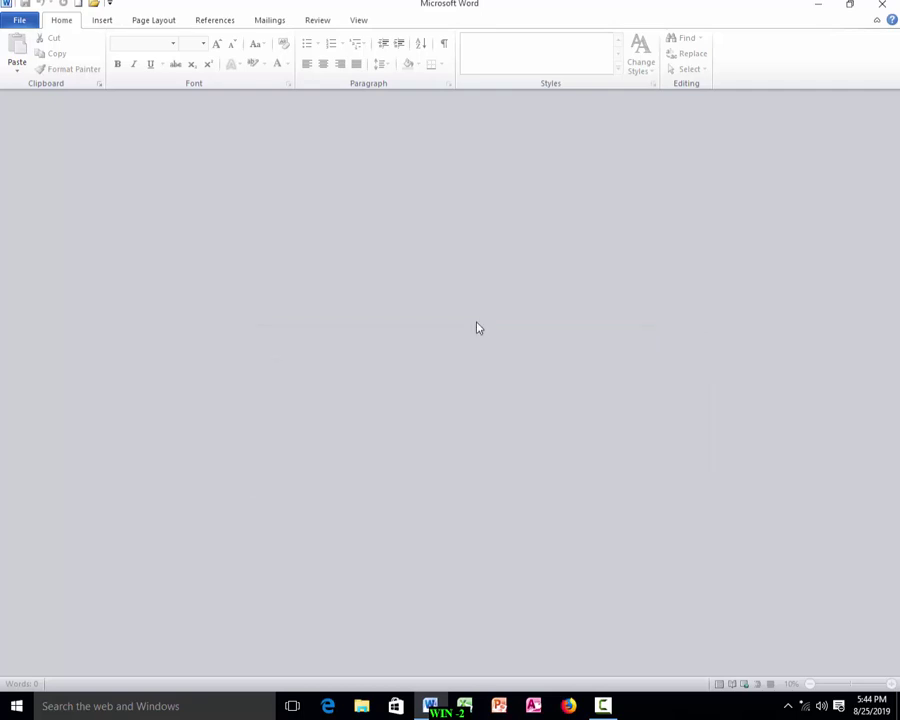
# Open the Nydasa document from Local Disk (D:).
pyautogui.click(20, 24)
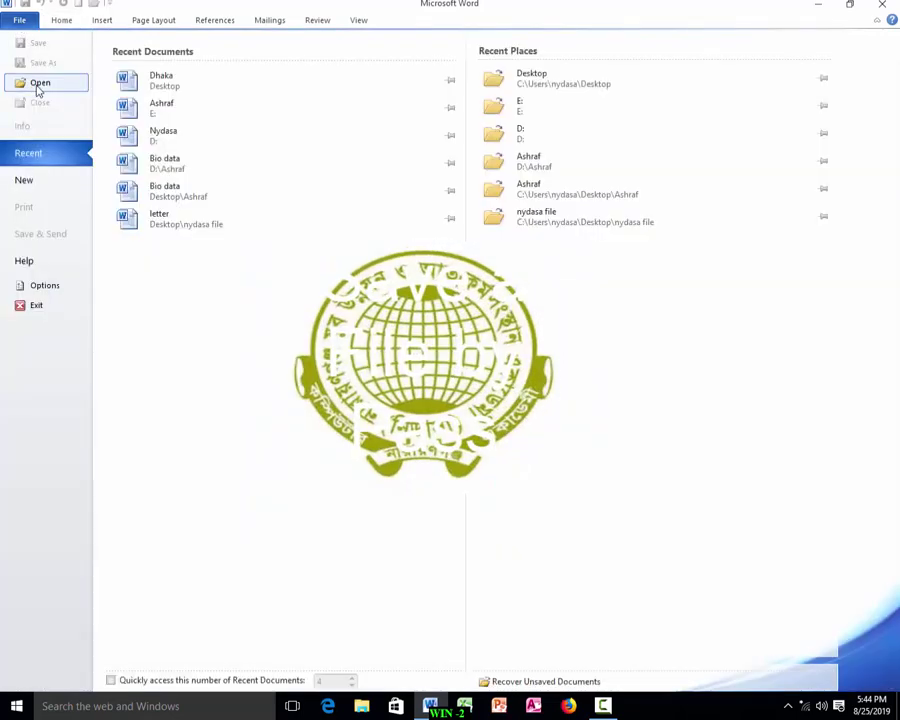
pyautogui.click(38, 84)
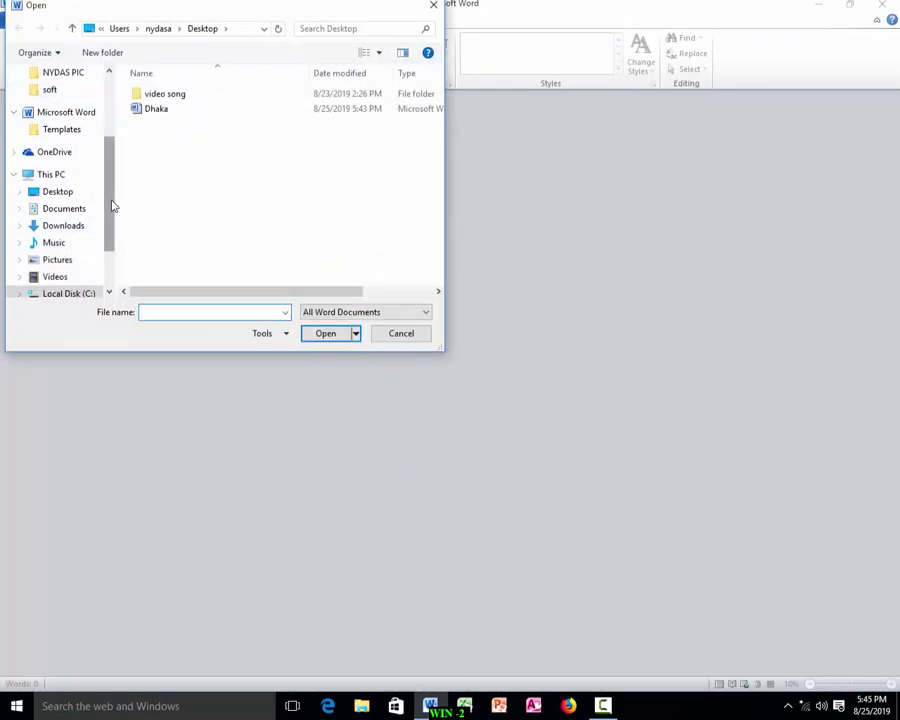
pyautogui.moveTo(112, 204); pyautogui.dragTo(108, 236)
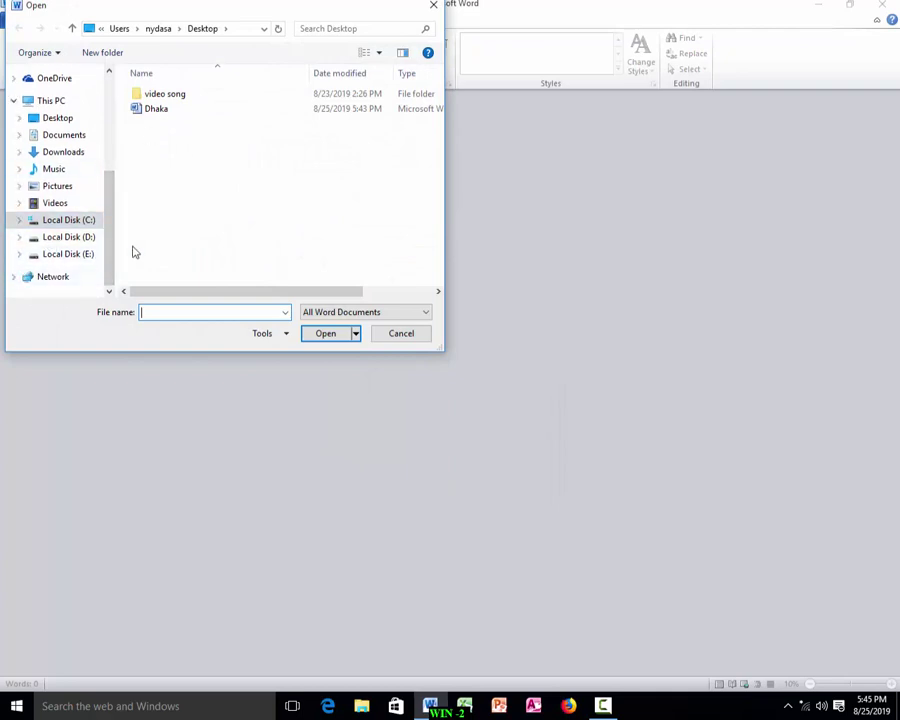
pyautogui.click(75, 240)
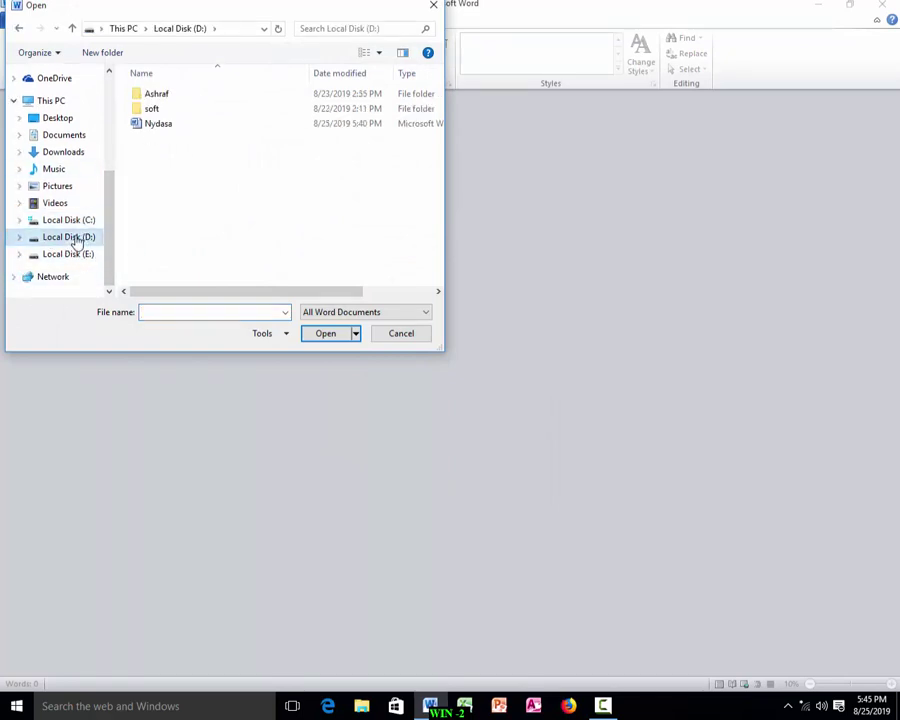
pyautogui.click(158, 124)
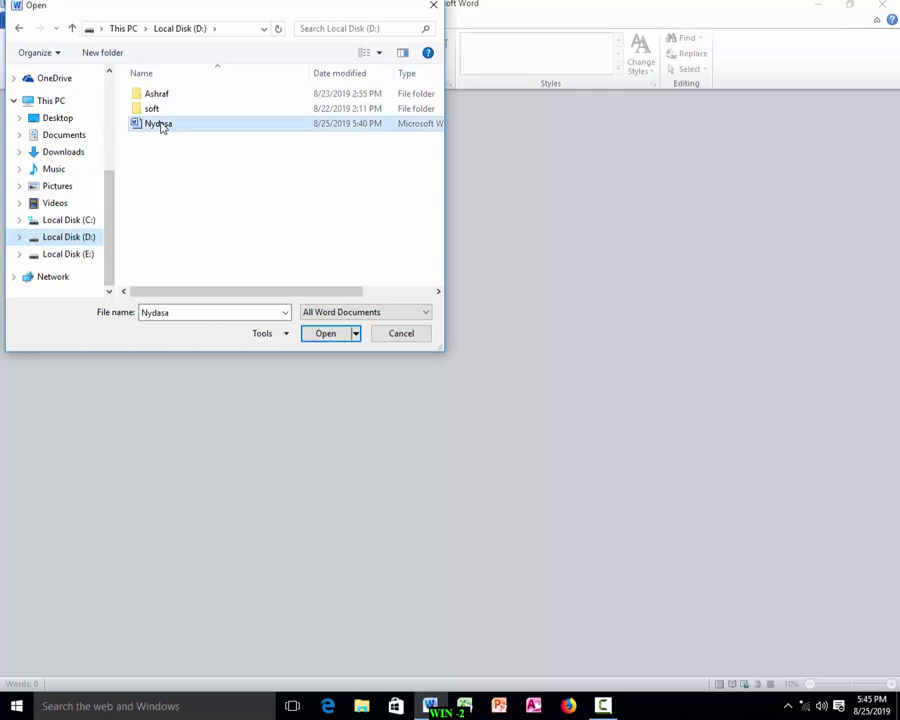
pyautogui.click(326, 335)
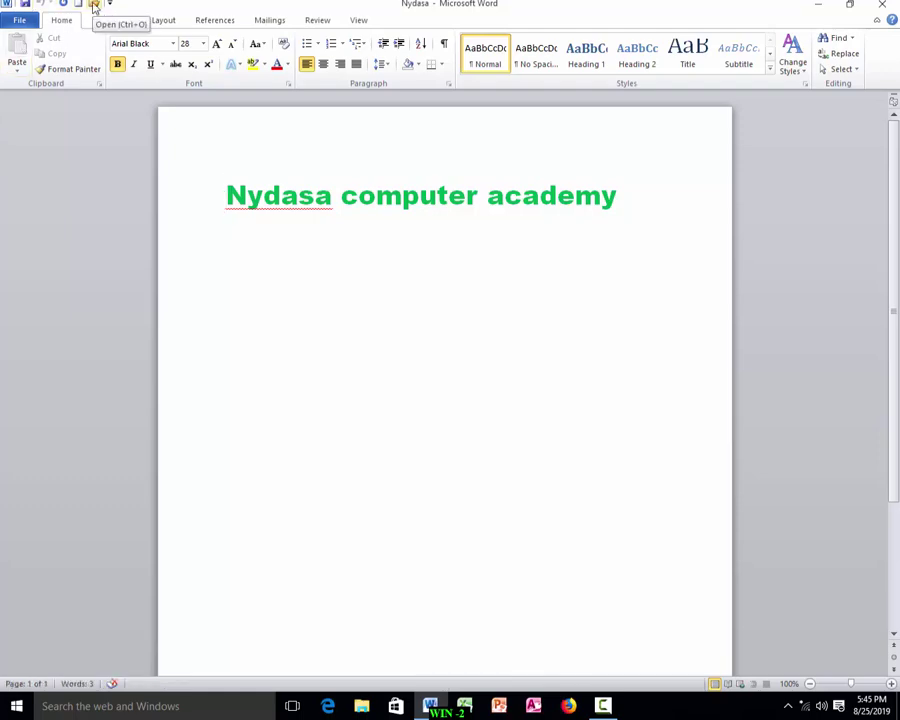
# Open the Ashraf document from Local Disk (E:).
pyautogui.click(94, 6)
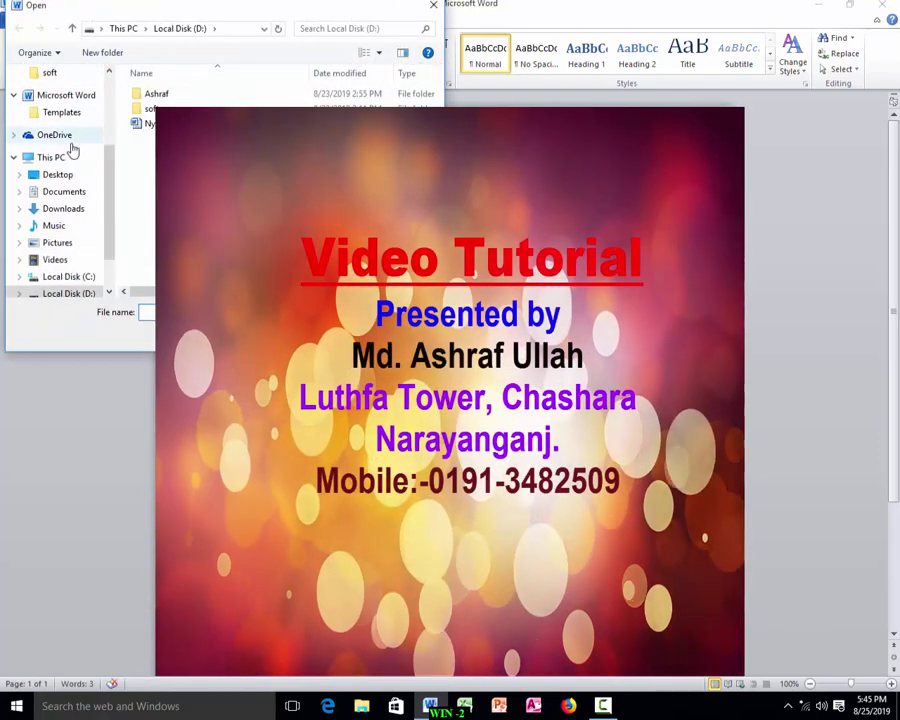
pyautogui.scroll(-1, 110, 186)
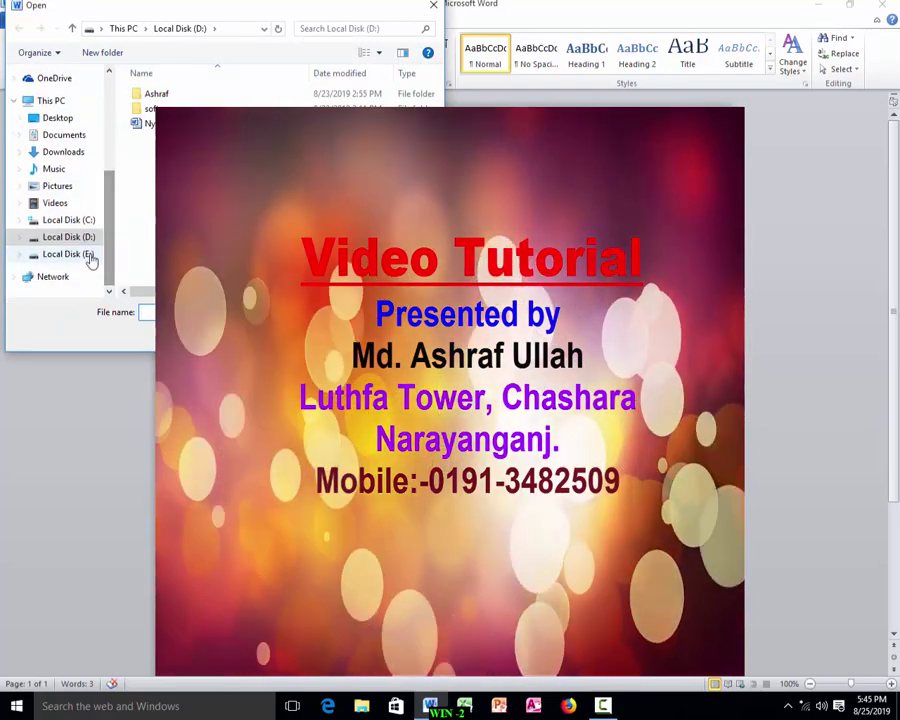
pyautogui.click(76, 255)
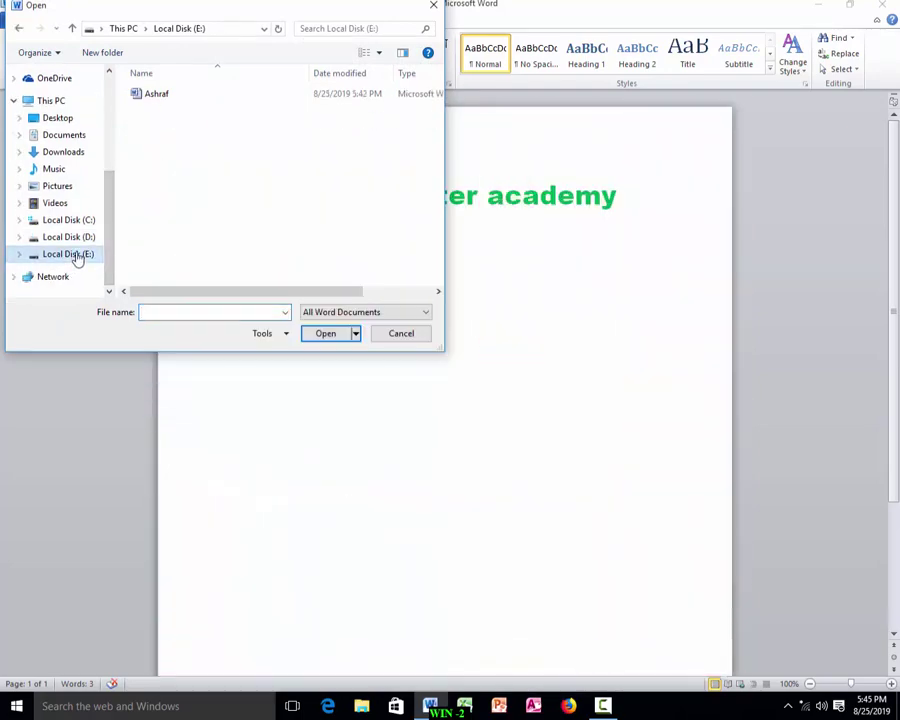
pyautogui.click(157, 96)
pyautogui.click(325, 335)
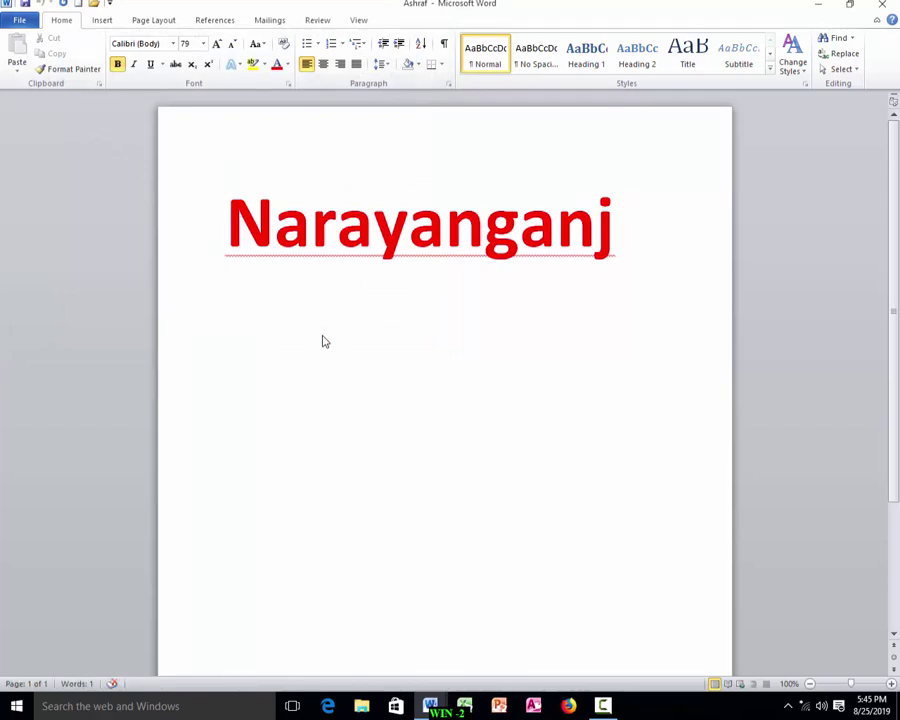
# Open the Dhaka document from the Desktop.
pyautogui.hotkey('ctrl', 'o')
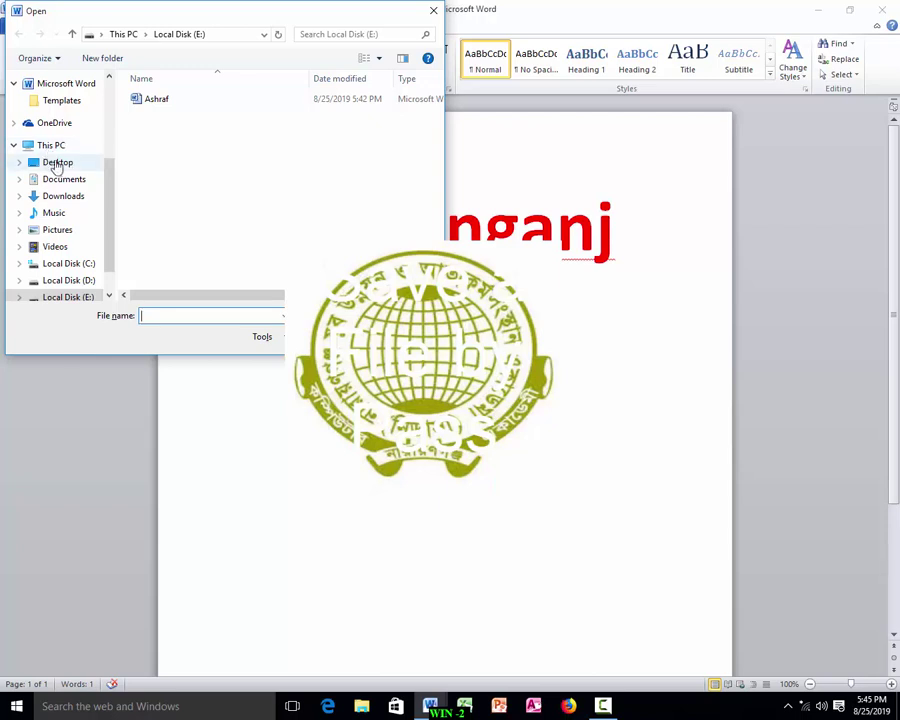
pyautogui.click(58, 164)
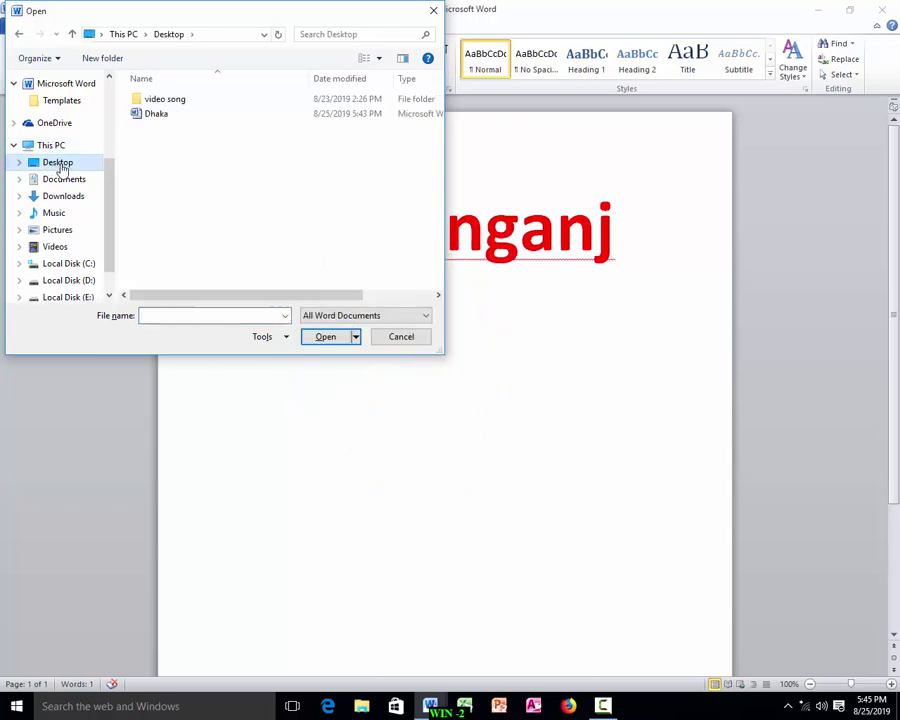
pyautogui.click(156, 116)
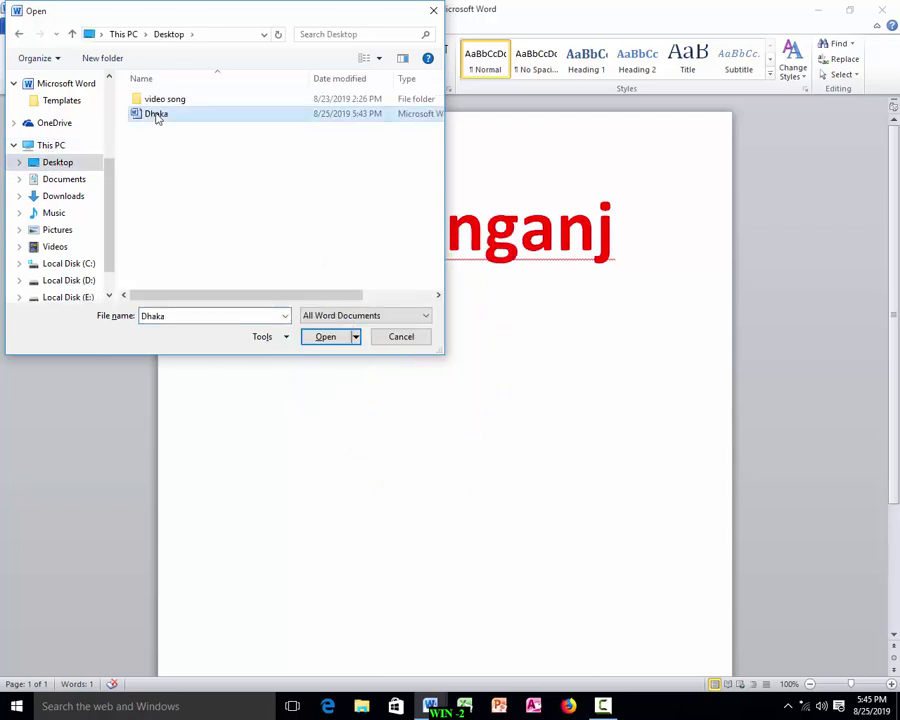
pyautogui.click(324, 335)
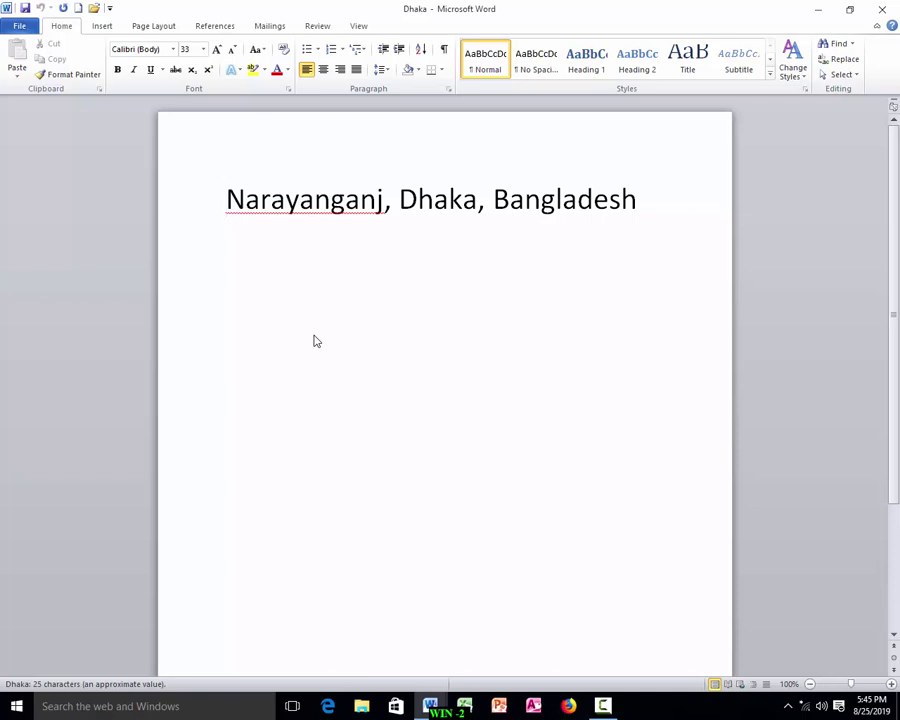
# Start a new blank document with Ctrl+N.
pyautogui.click(19, 26)
pyautogui.click(19, 26)
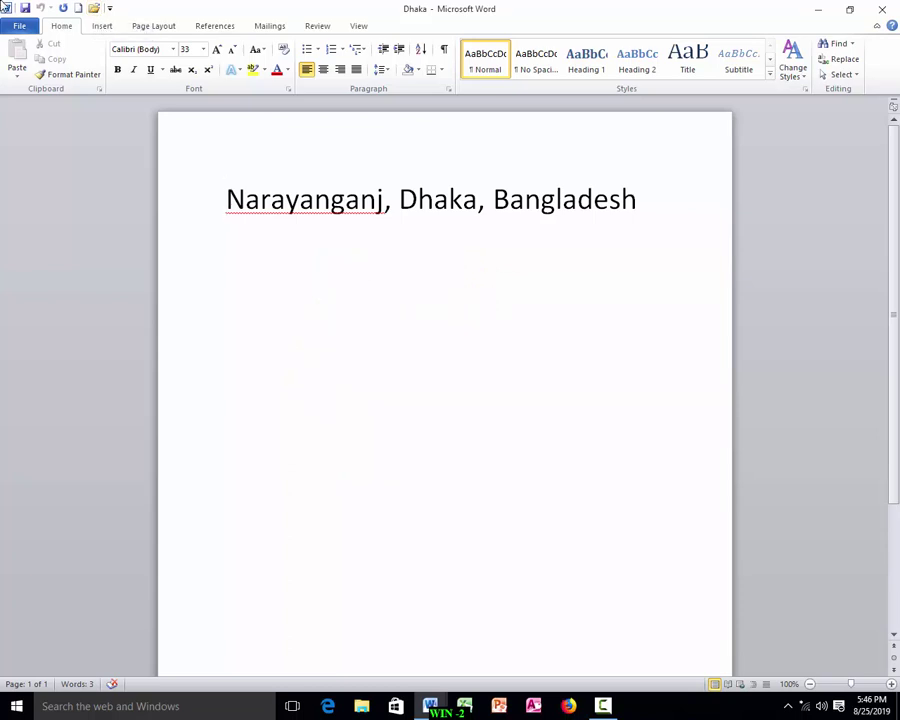
pyautogui.hotkey('ctrl', 'n')
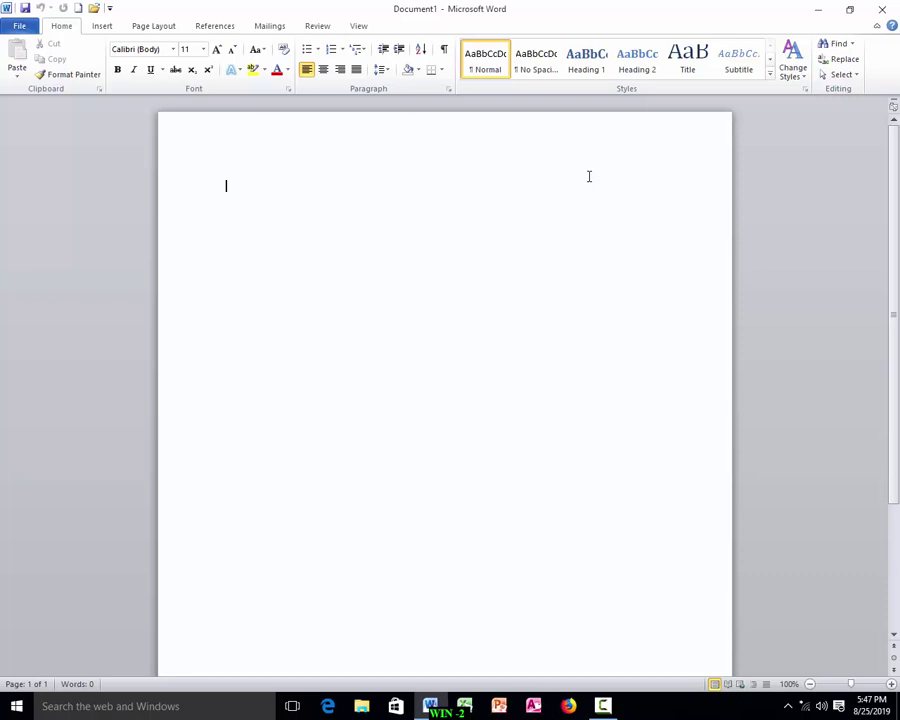
# Open the Nydasa document from Local Disk (D:).
pyautogui.click(19, 26)
pyautogui.click(42, 88)
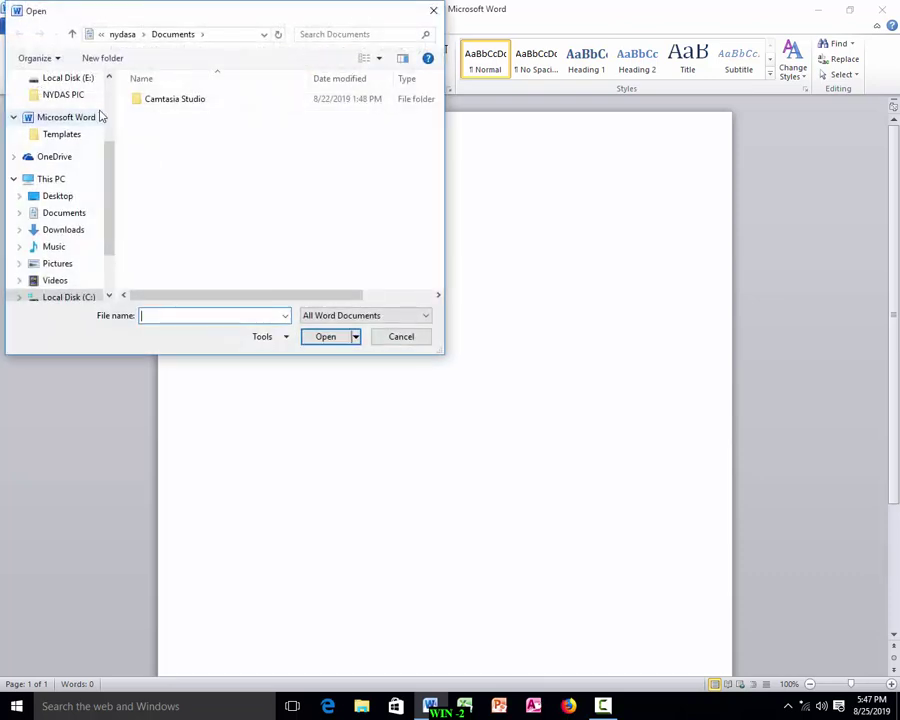
pyautogui.scroll(-1, 112, 250)
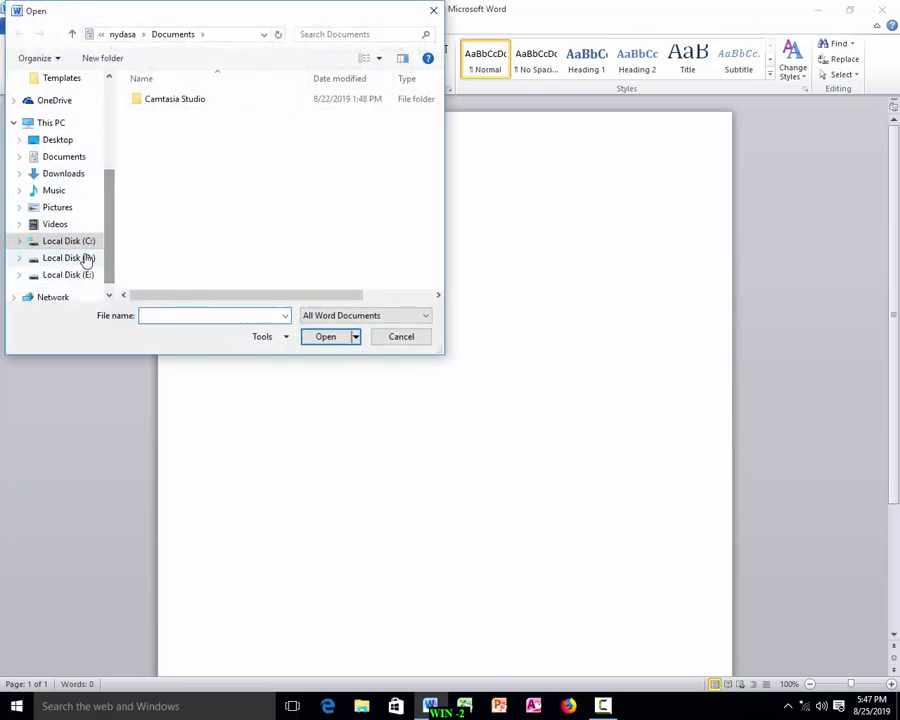
pyautogui.click(86, 258)
pyautogui.click(150, 131)
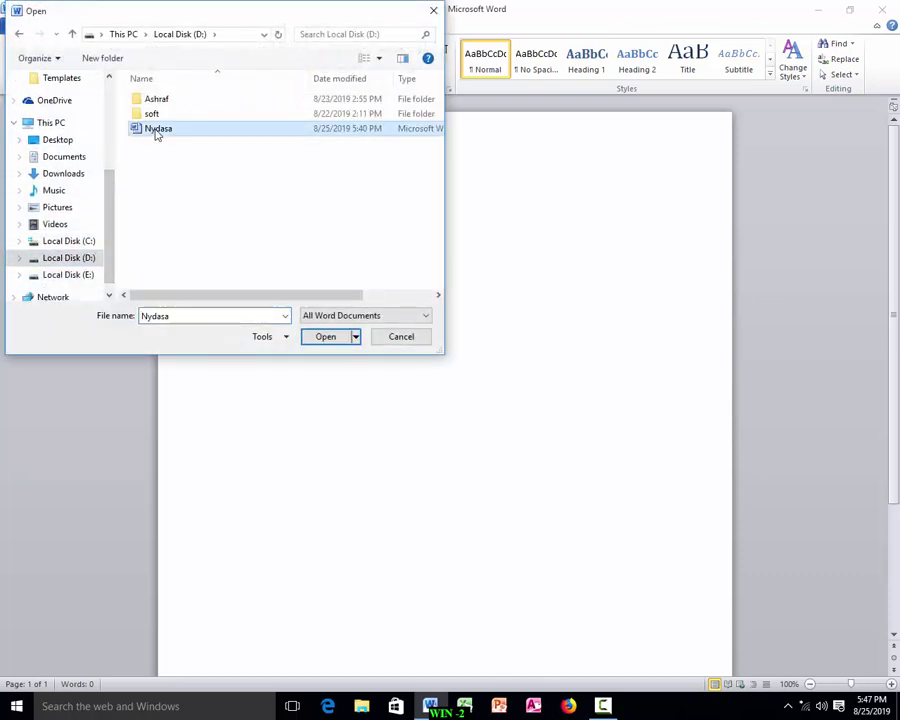
pyautogui.click(332, 337)
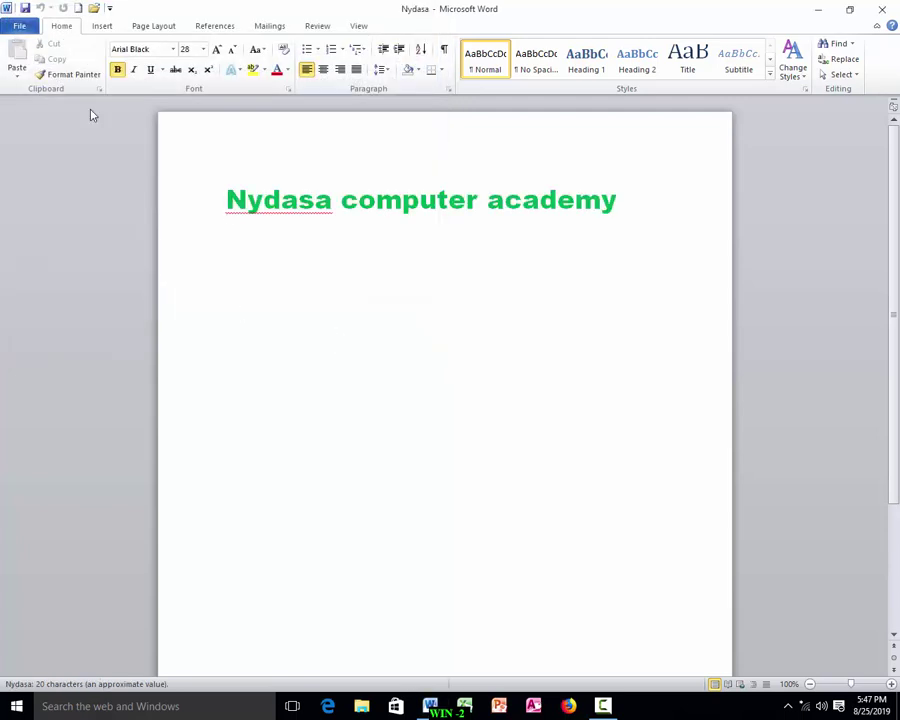
# Save the Nydasa document, then save a copy of it to the Desktop.
pyautogui.click(18, 27)
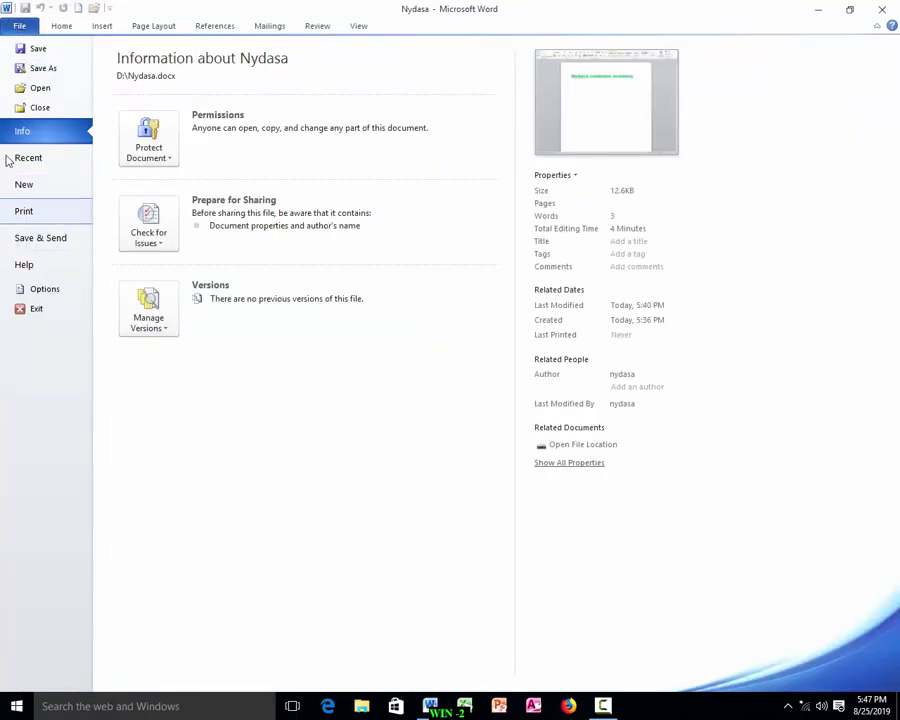
pyautogui.click(44, 50)
pyautogui.click(25, 27)
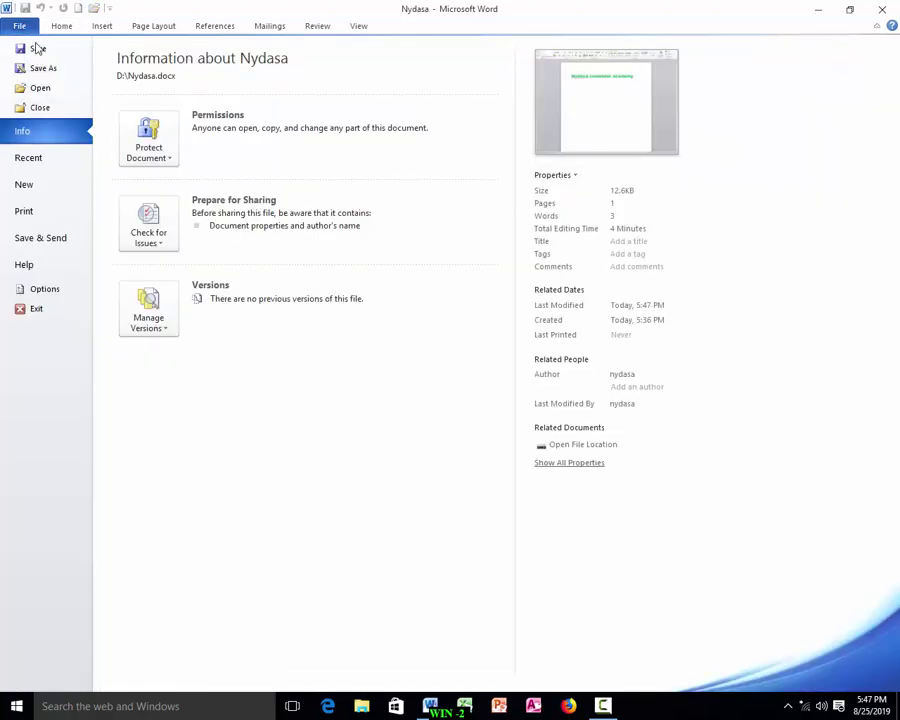
pyautogui.click(36, 48)
pyautogui.click(18, 27)
pyautogui.click(42, 69)
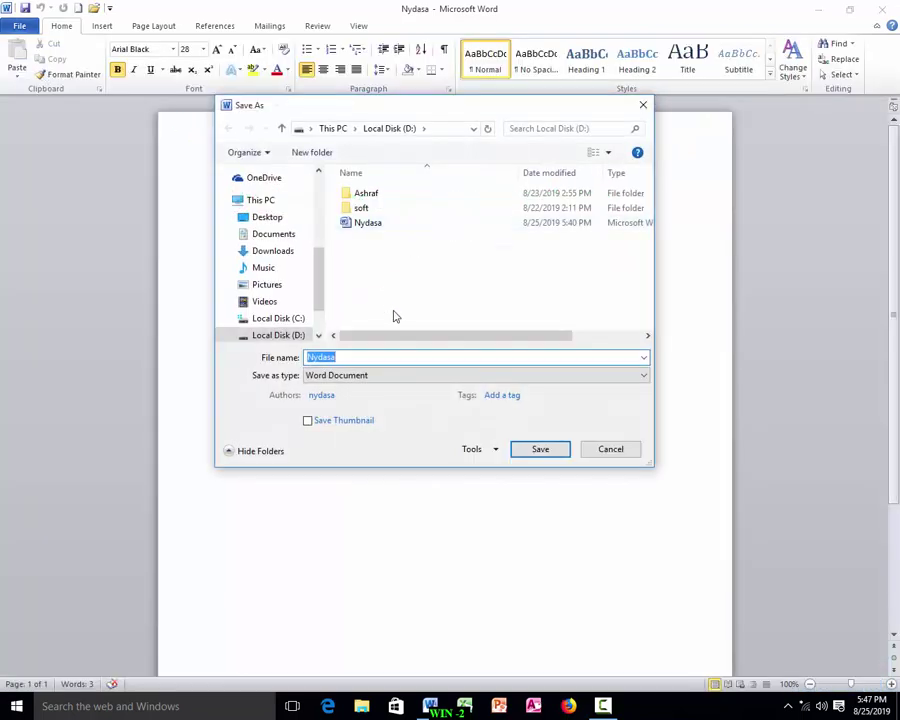
pyautogui.click(266, 218)
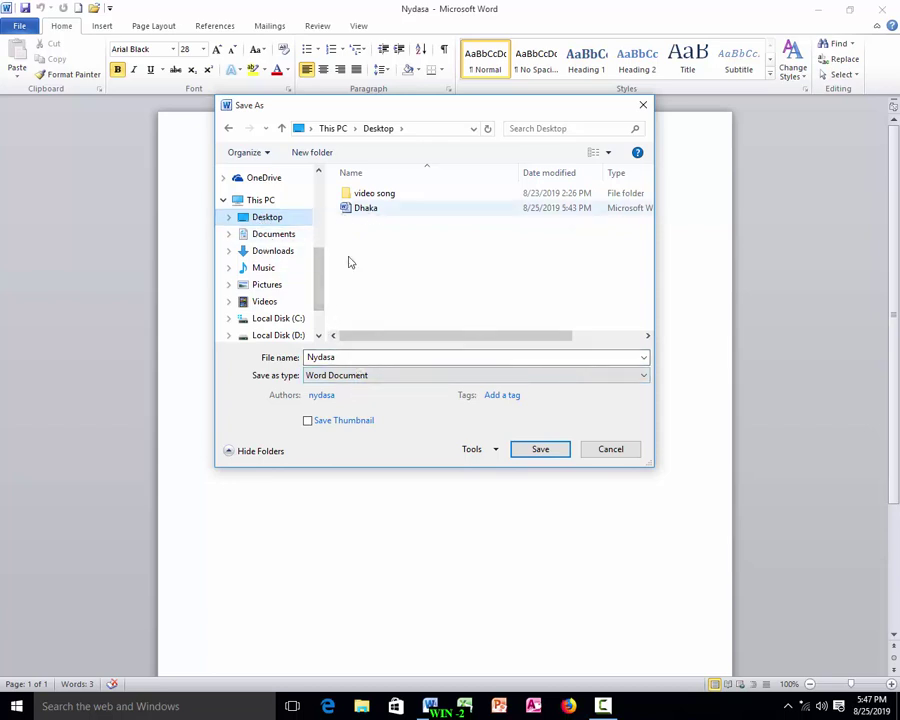
pyautogui.click(538, 450)
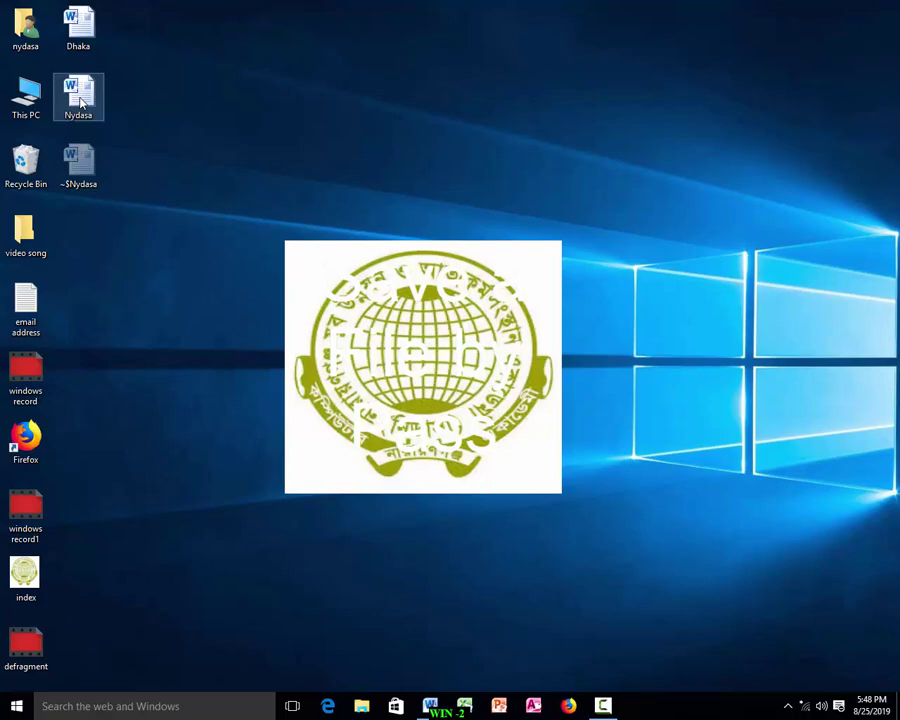
# Open Nydasa from the desktop, close Word, and relaunch it from the taskbar.
pyautogui.doubleClick(80, 100)
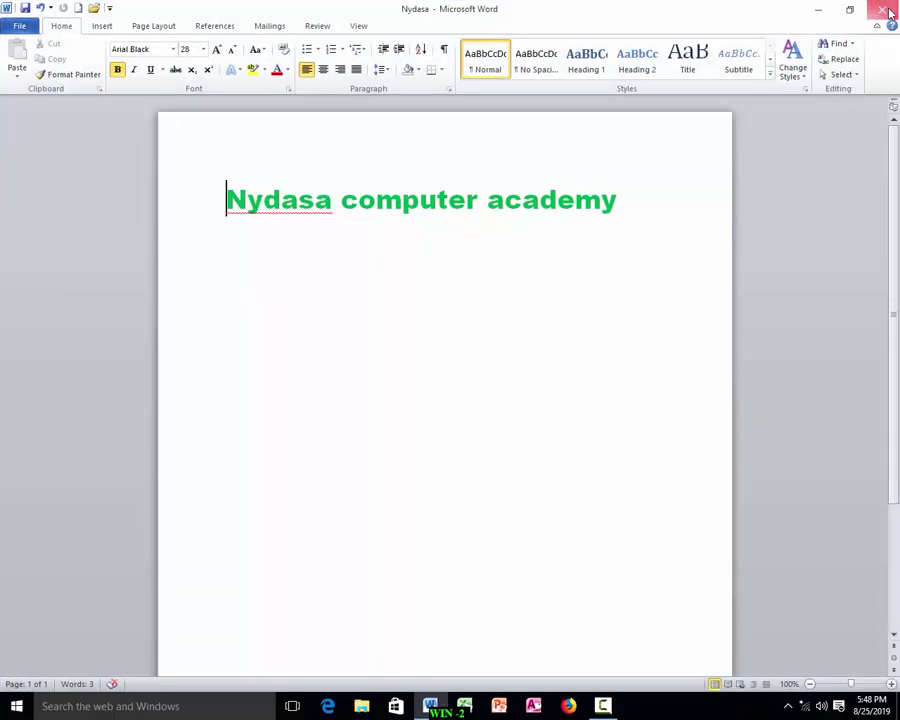
pyautogui.click(884, 10)
pyautogui.click(428, 704)
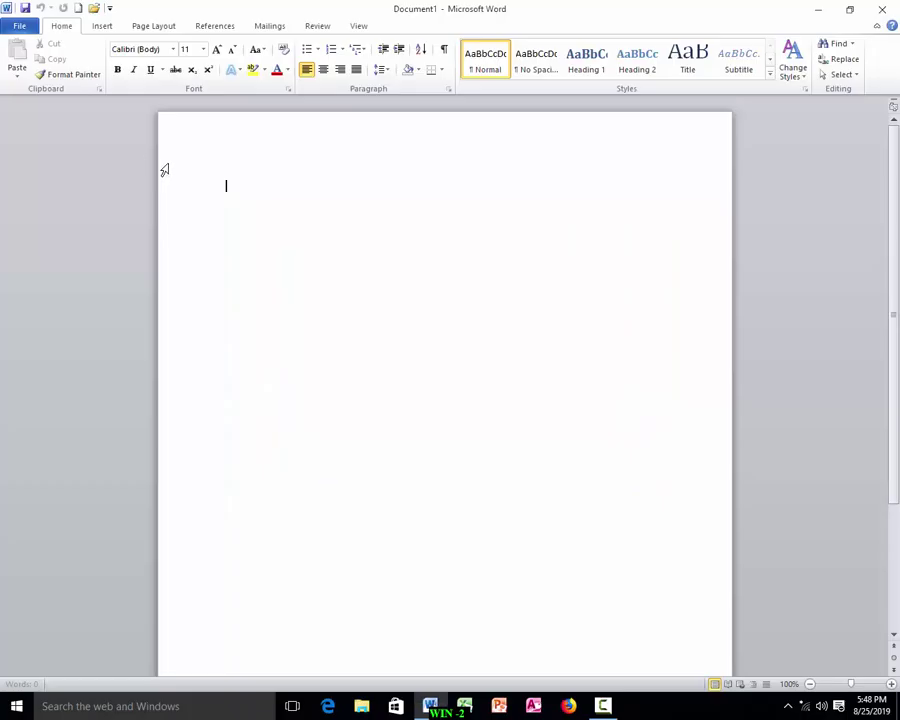
# Reopen the Nydasa document from Local Disk (D:).
pyautogui.click(22, 27)
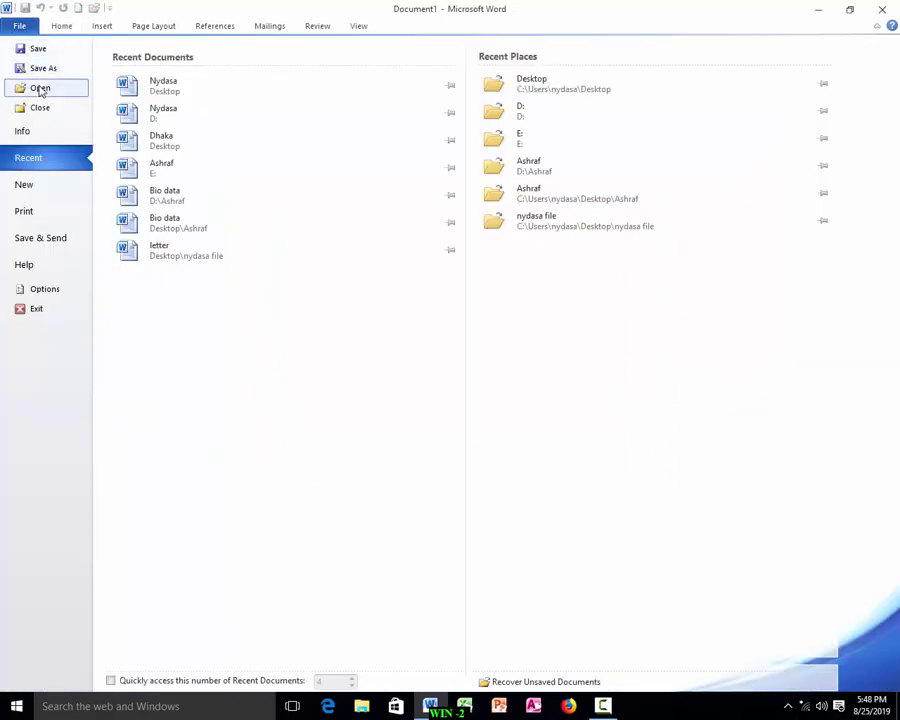
pyautogui.click(40, 88)
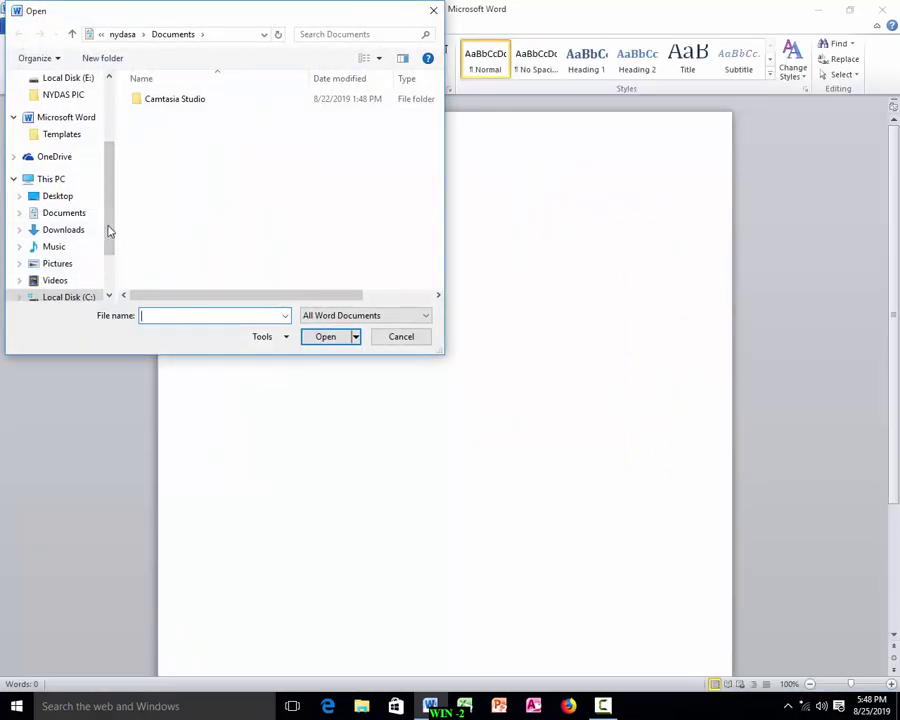
pyautogui.scroll(-2, 110, 231)
pyautogui.click(56, 241)
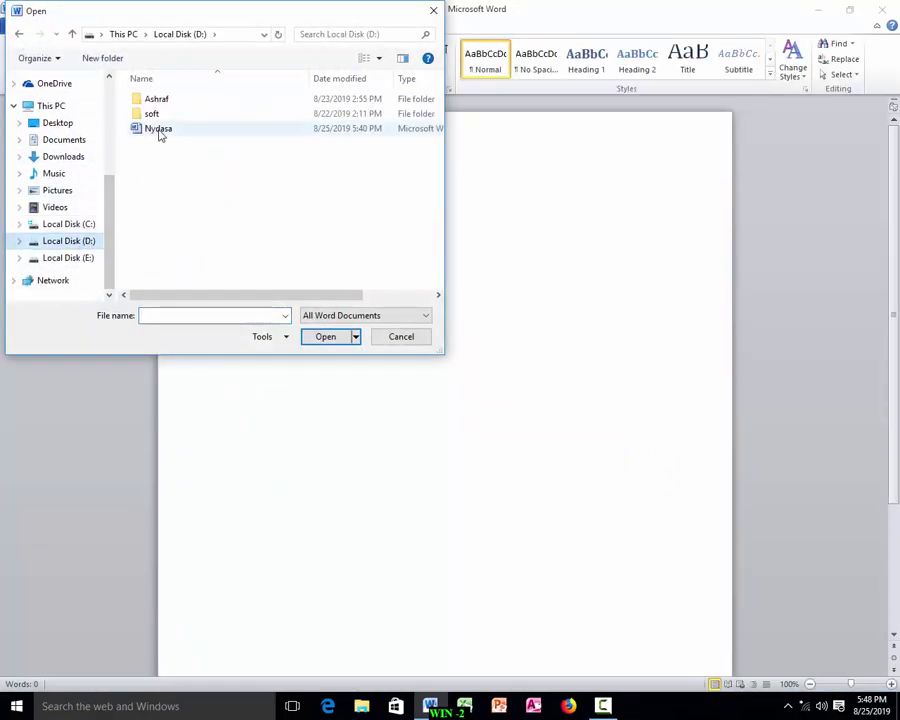
pyautogui.doubleClick(158, 132)
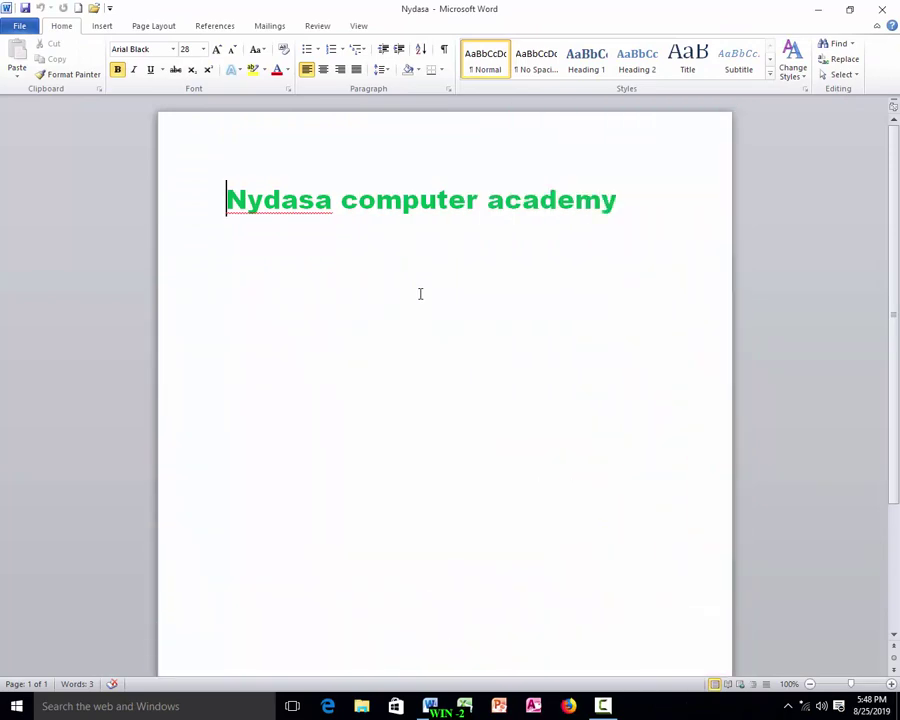
# Save the document on Local Disk (D:) as Nydasa1 using F12.
pyautogui.press('F12')
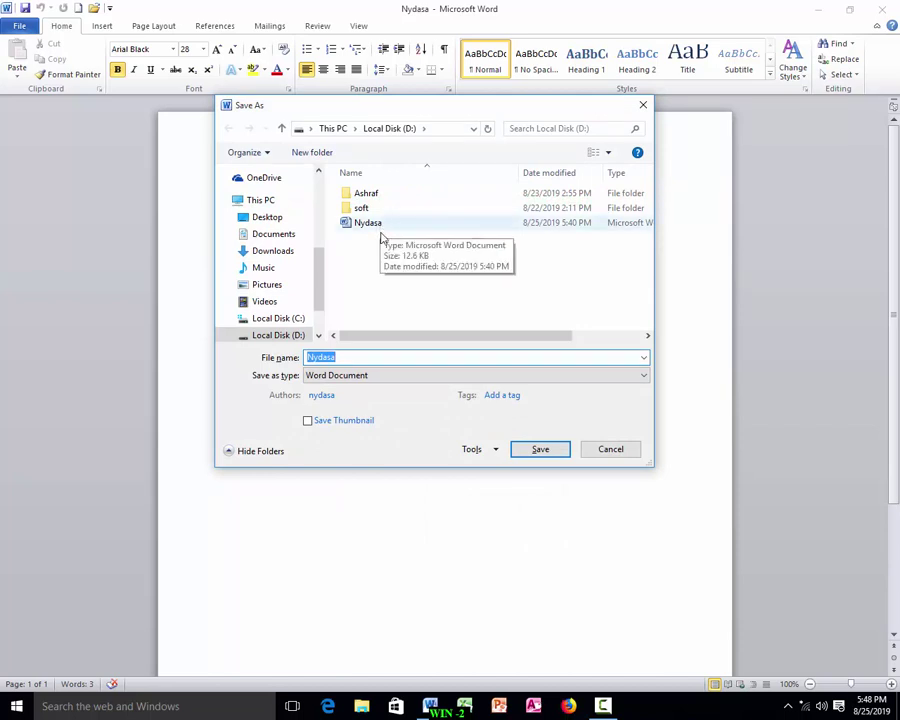
pyautogui.click(340, 357)
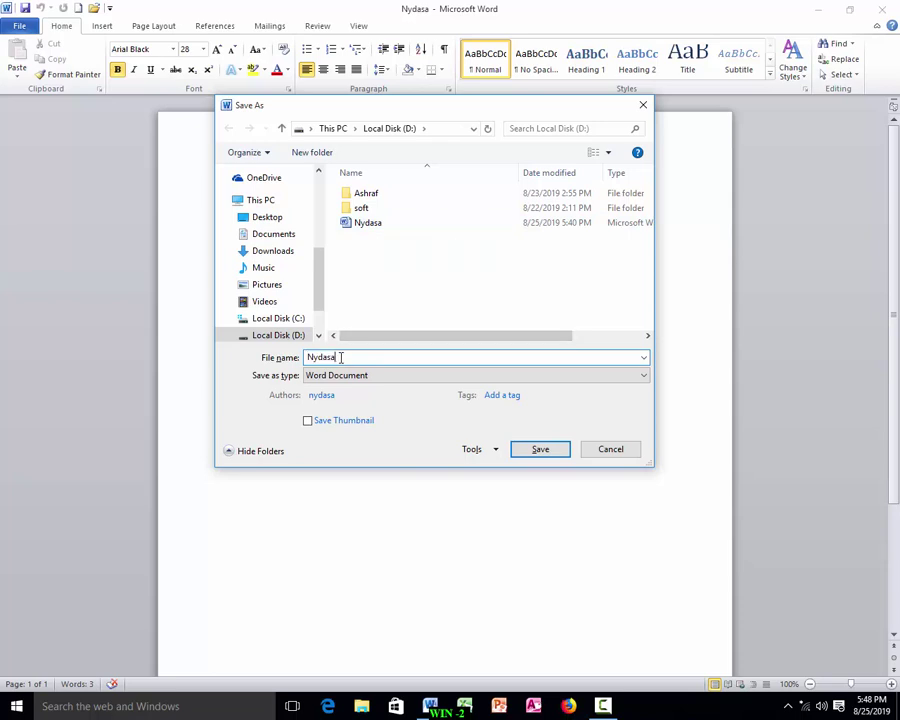
pyautogui.write('1')
pyautogui.click(536, 448)
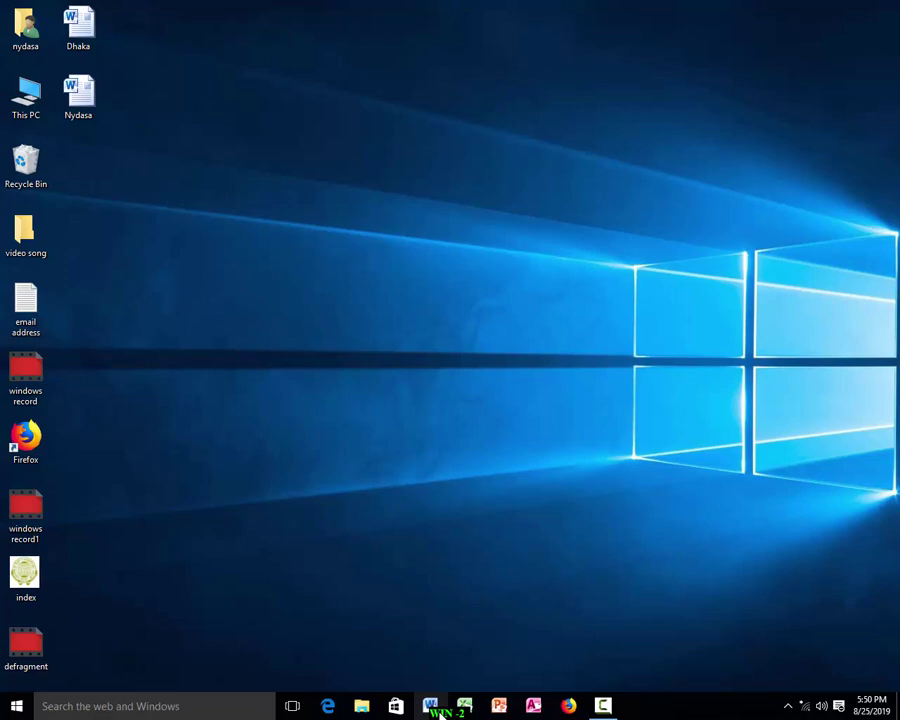
# Launch Word, open Nydasa from the Desktop, and start a Save As.
pyautogui.click(433, 708)
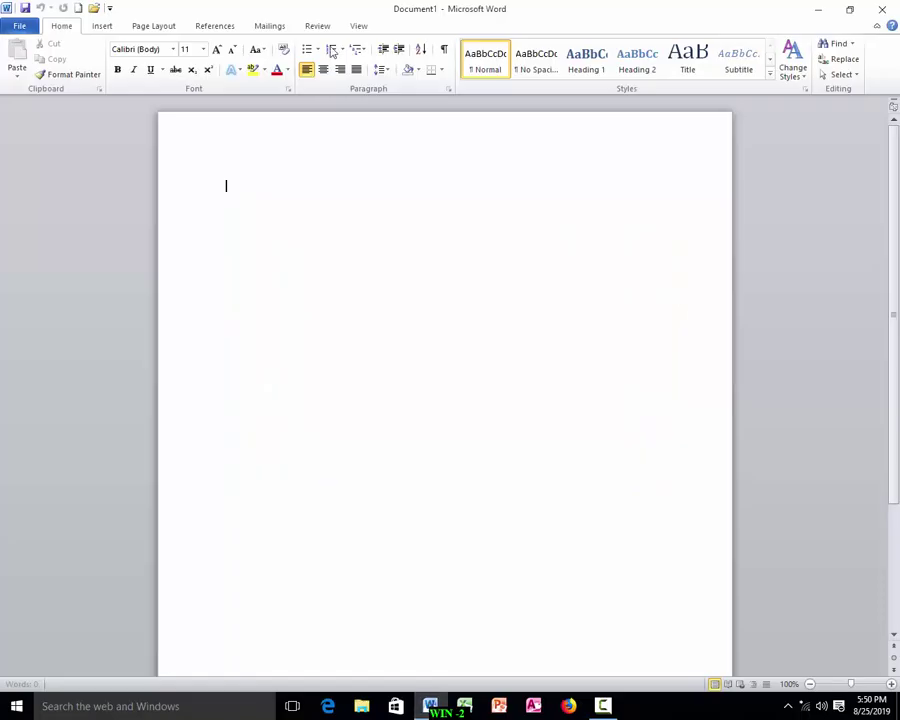
pyautogui.click(24, 26)
pyautogui.click(44, 92)
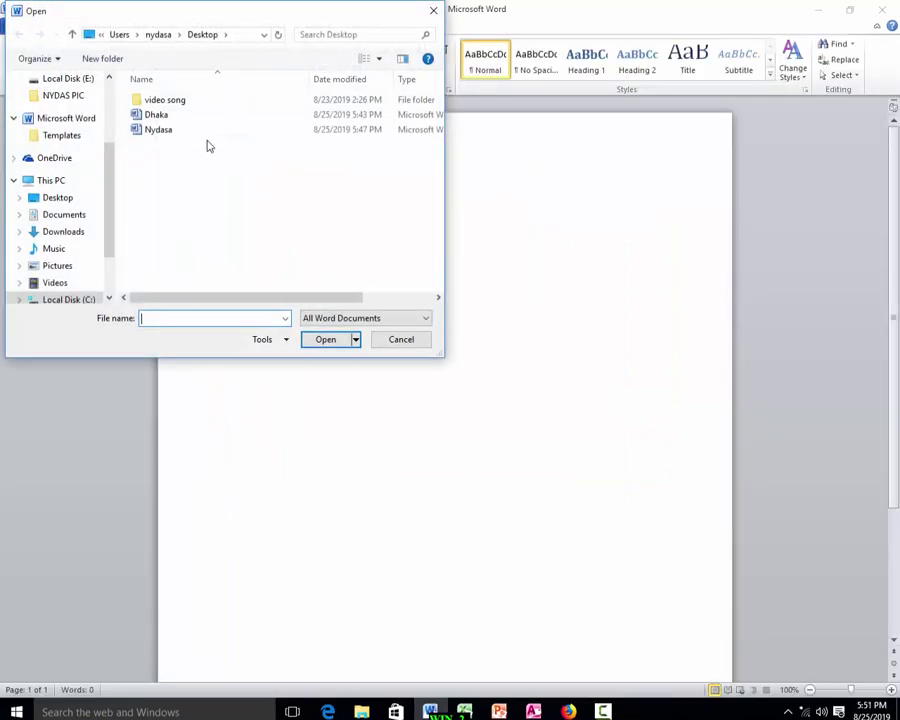
pyautogui.click(58, 200)
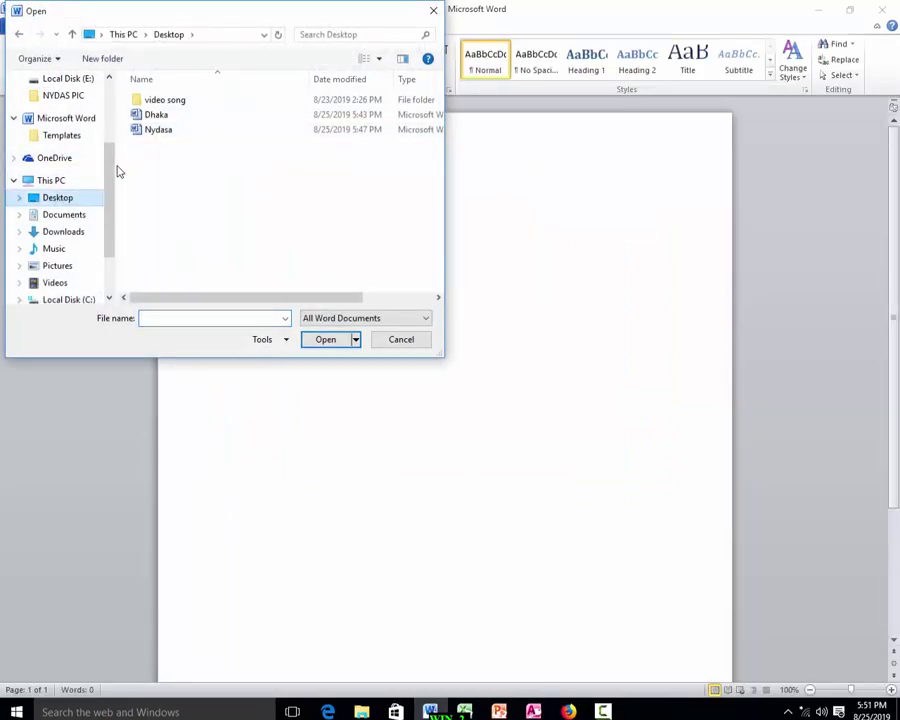
pyautogui.click(162, 137)
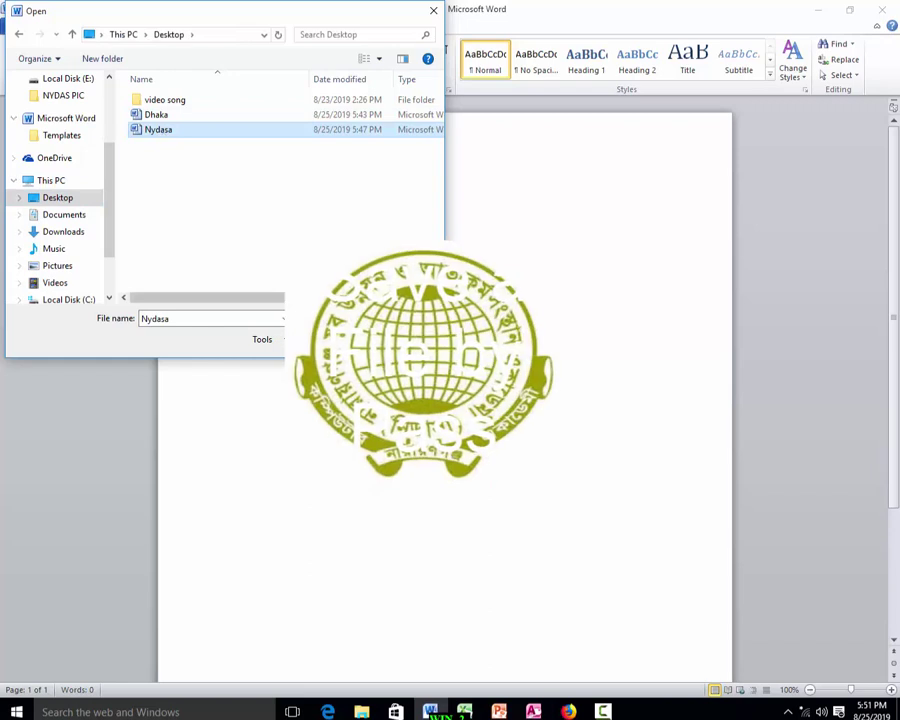
pyautogui.doubleClick(162, 132)
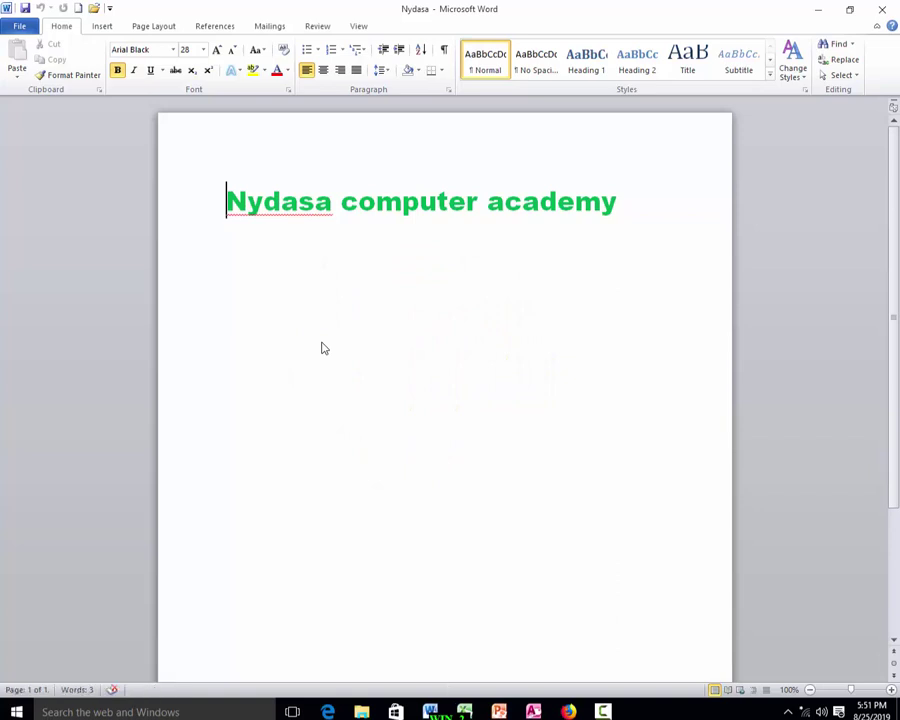
pyautogui.click(18, 25)
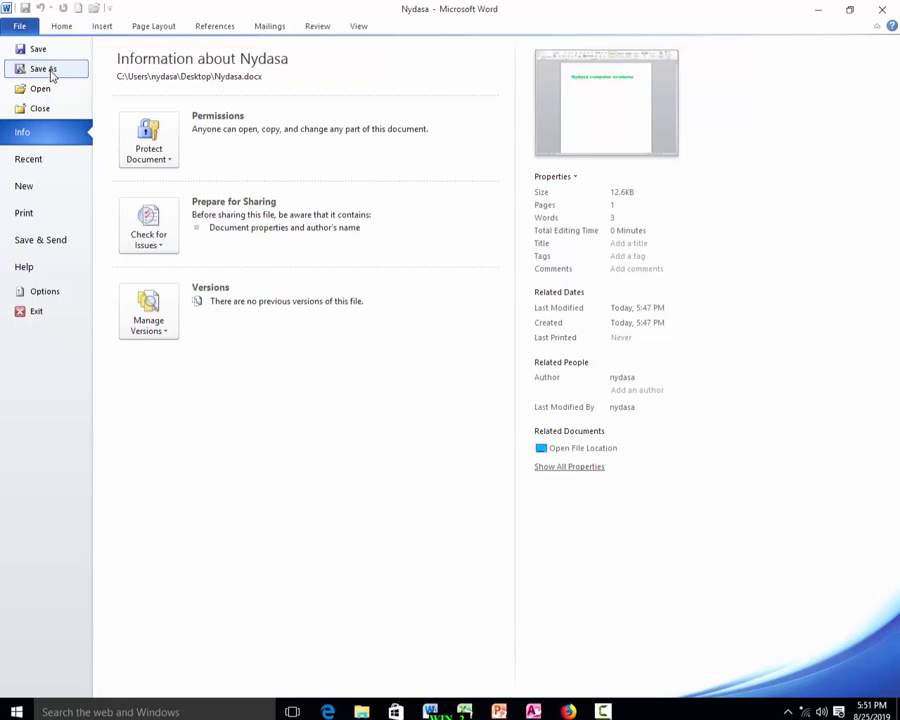
pyautogui.click(45, 70)
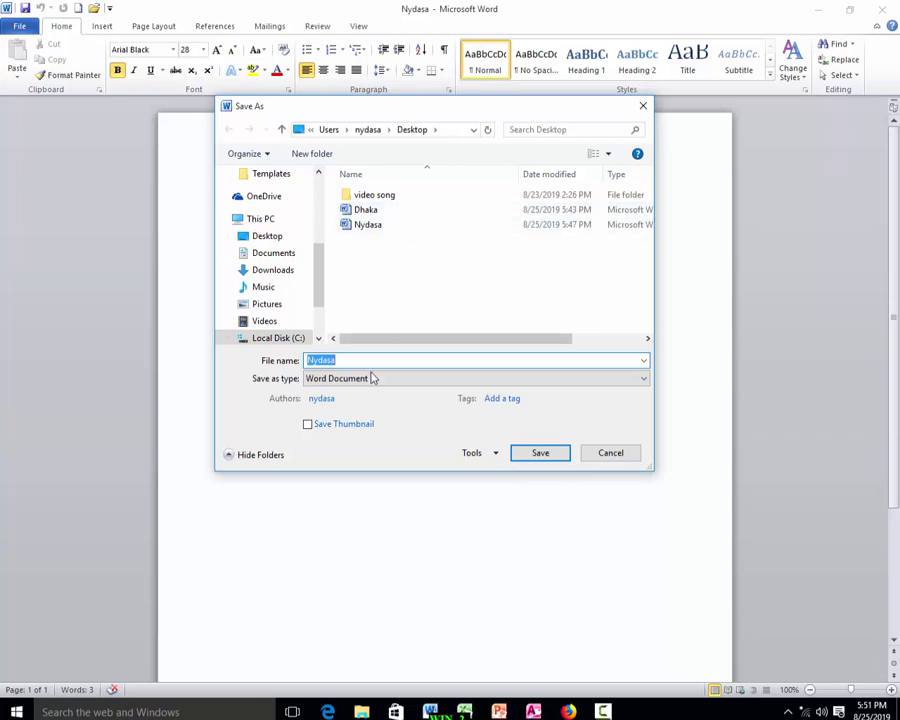
# Set and confirm a password to open in General Options, then save Nydasa.
pyautogui.click(494, 455)
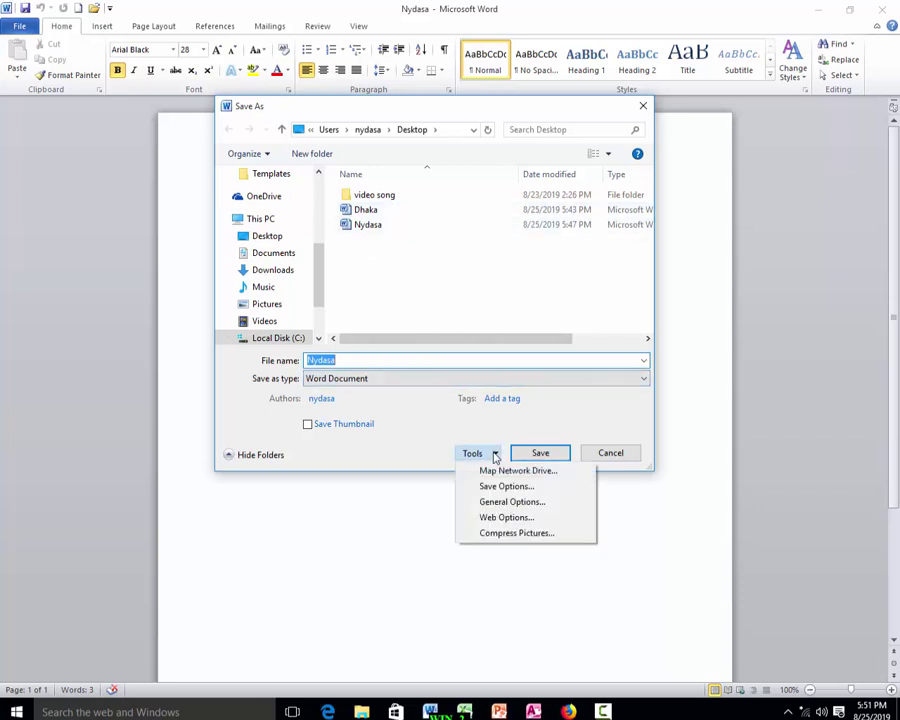
pyautogui.click(496, 503)
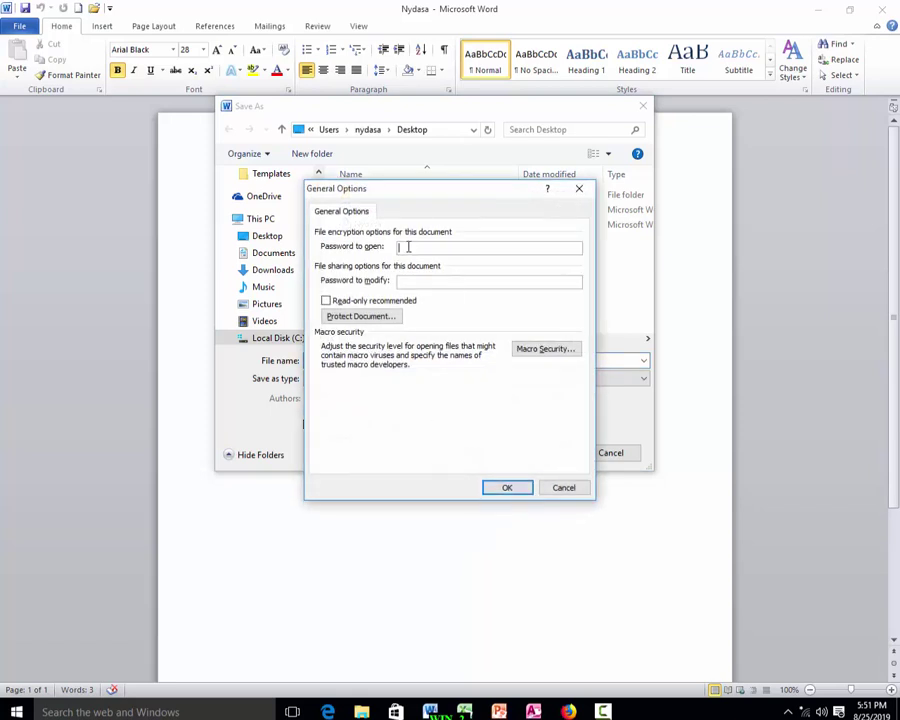
pyautogui.write('123')
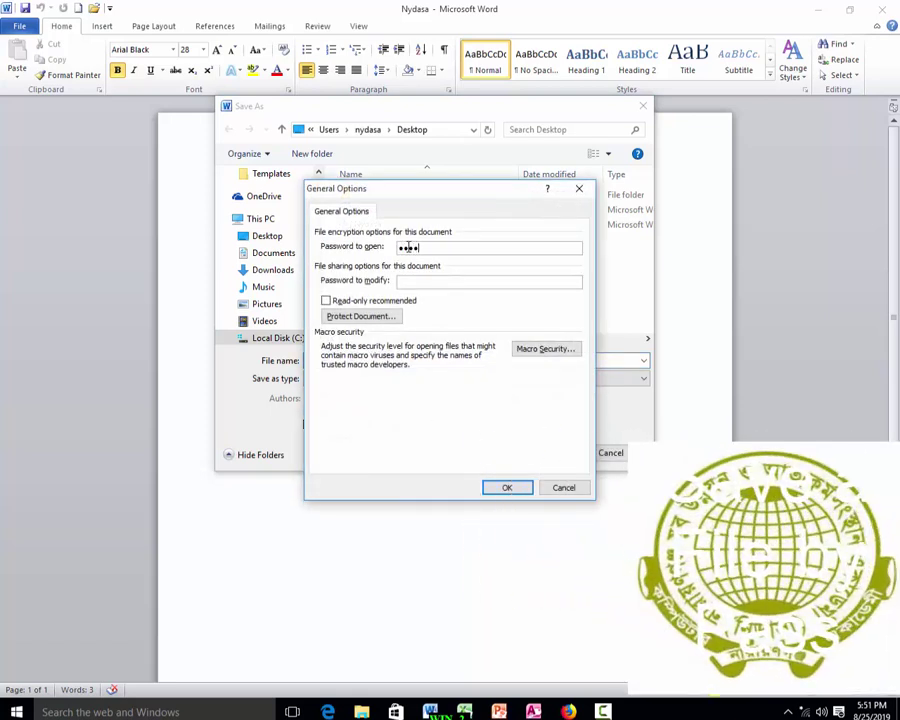
pyautogui.click(502, 487)
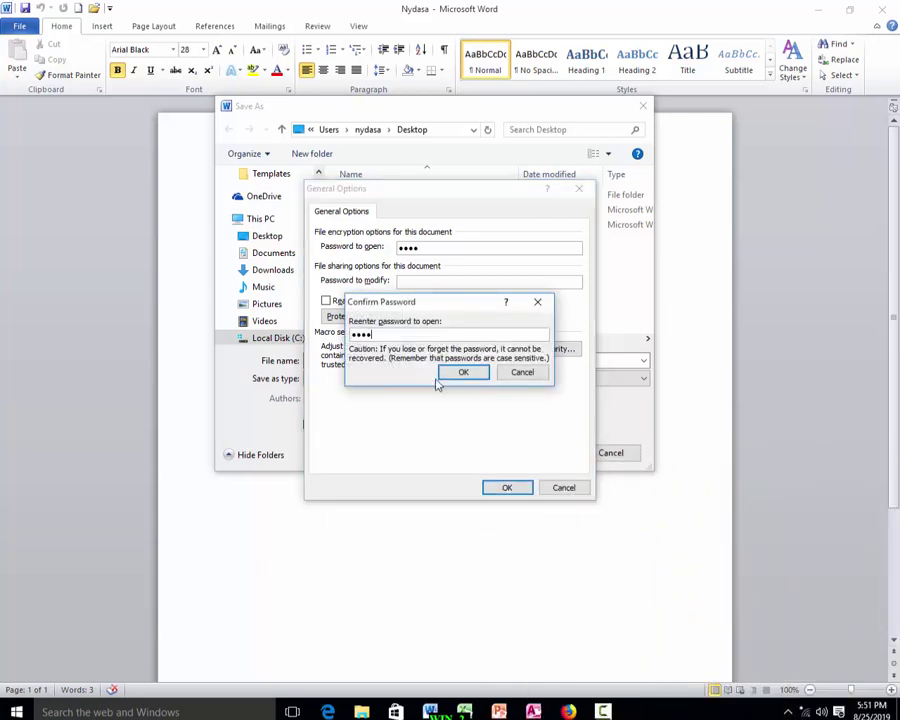
pyautogui.click(470, 371)
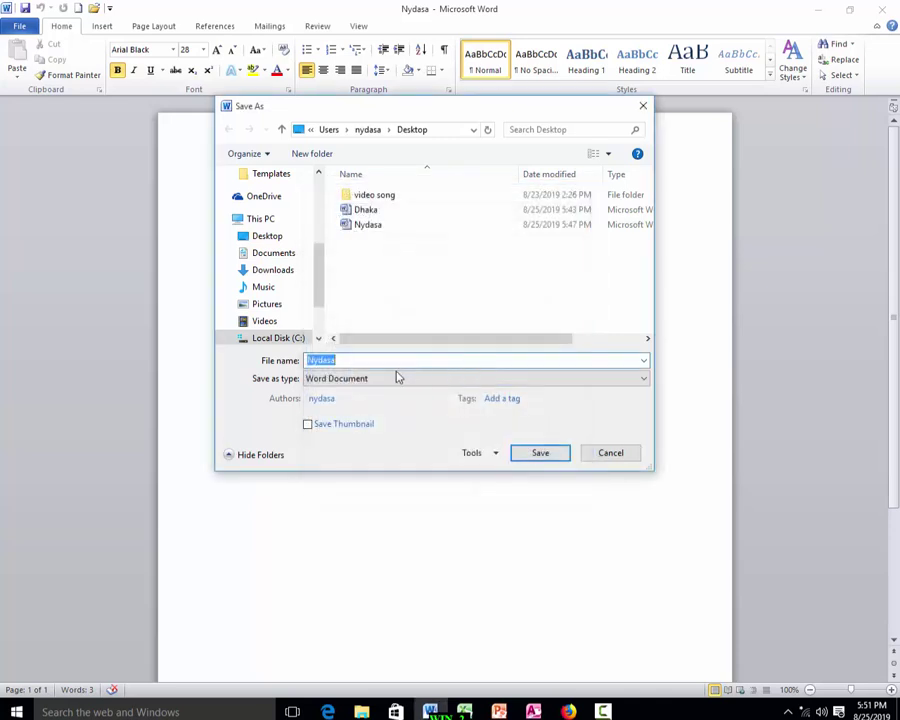
pyautogui.click(539, 455)
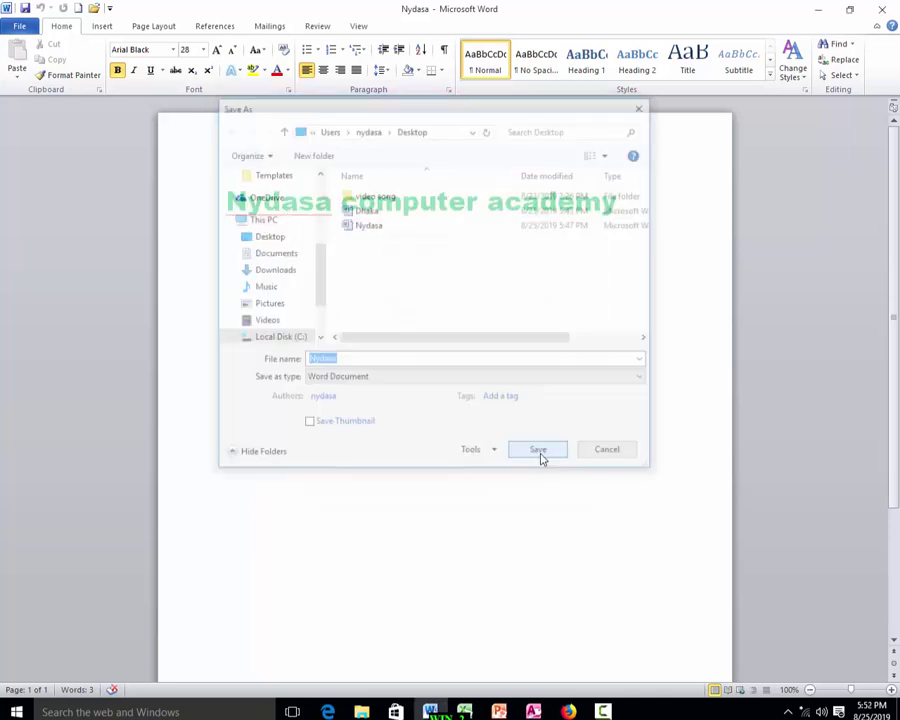
# Close Word, reopen Nydasa from the desktop, and dismiss the incorrect-password error.
pyautogui.click(884, 13)
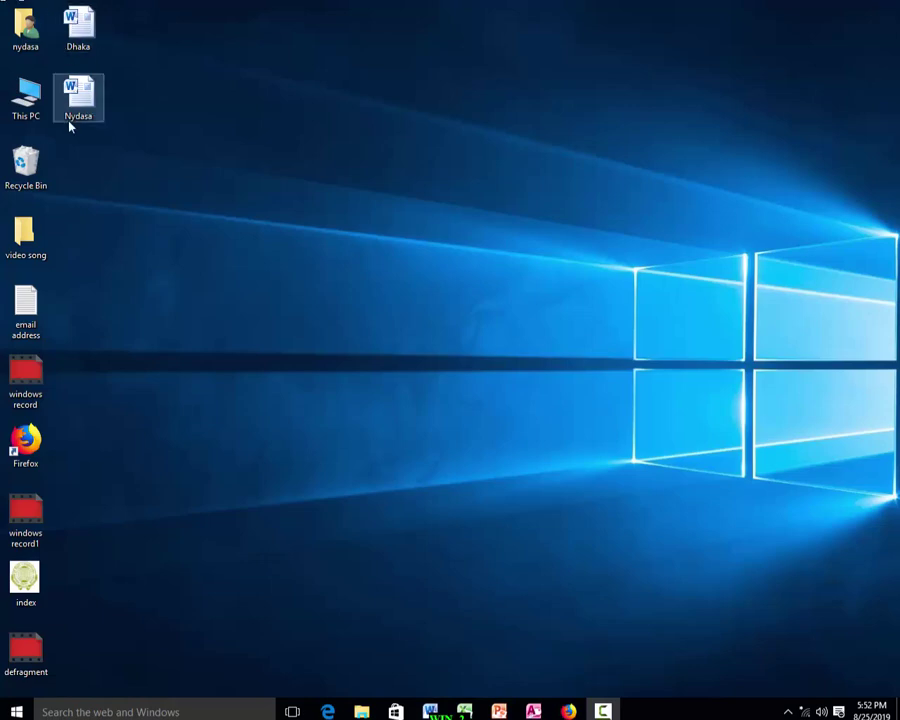
pyautogui.doubleClick(80, 98)
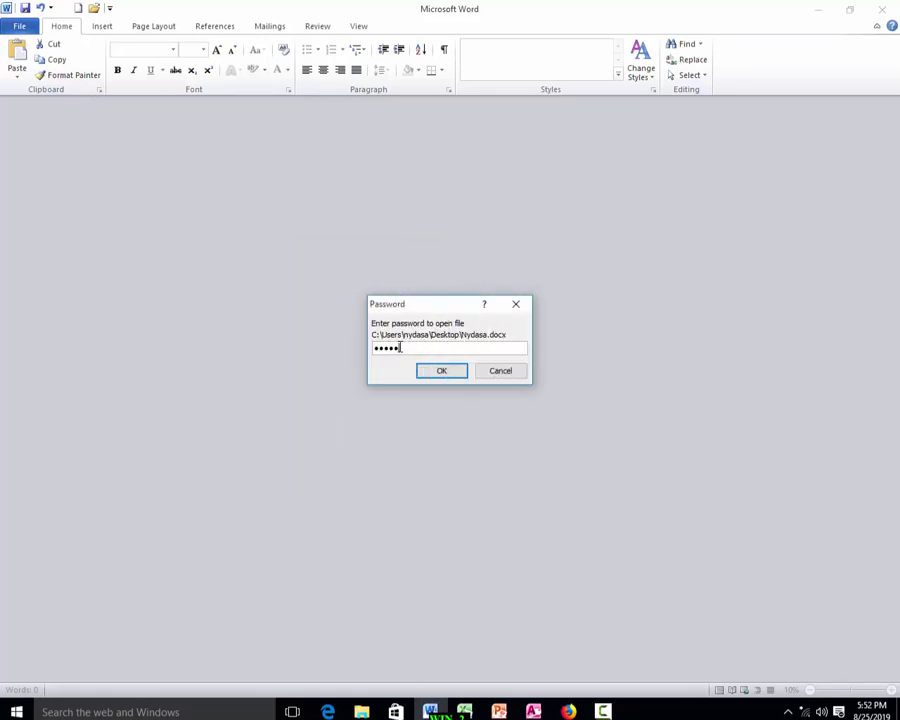
pyautogui.press('Return')
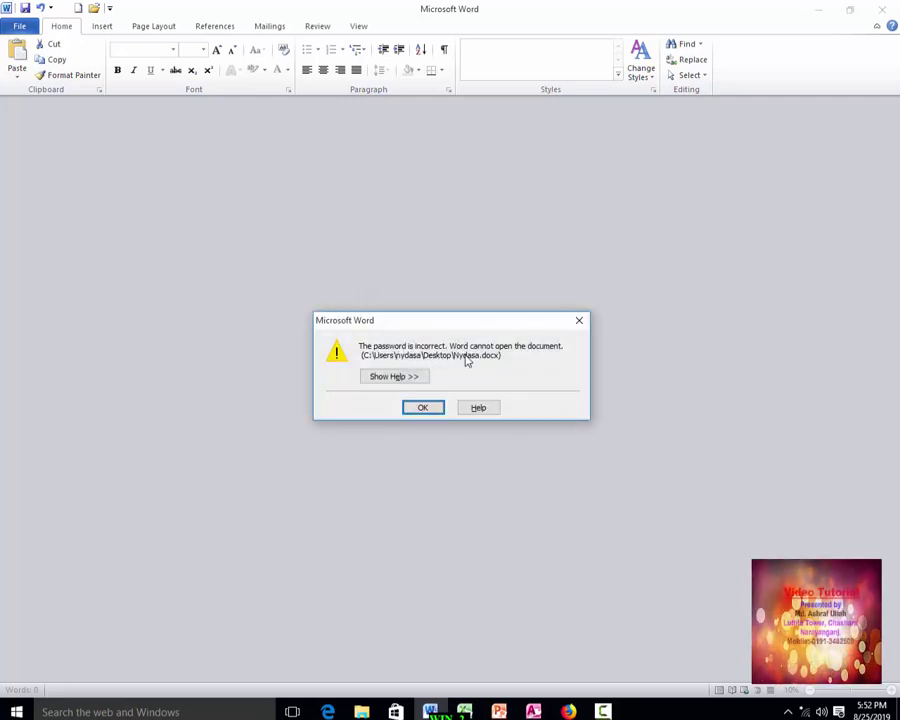
pyautogui.click(433, 410)
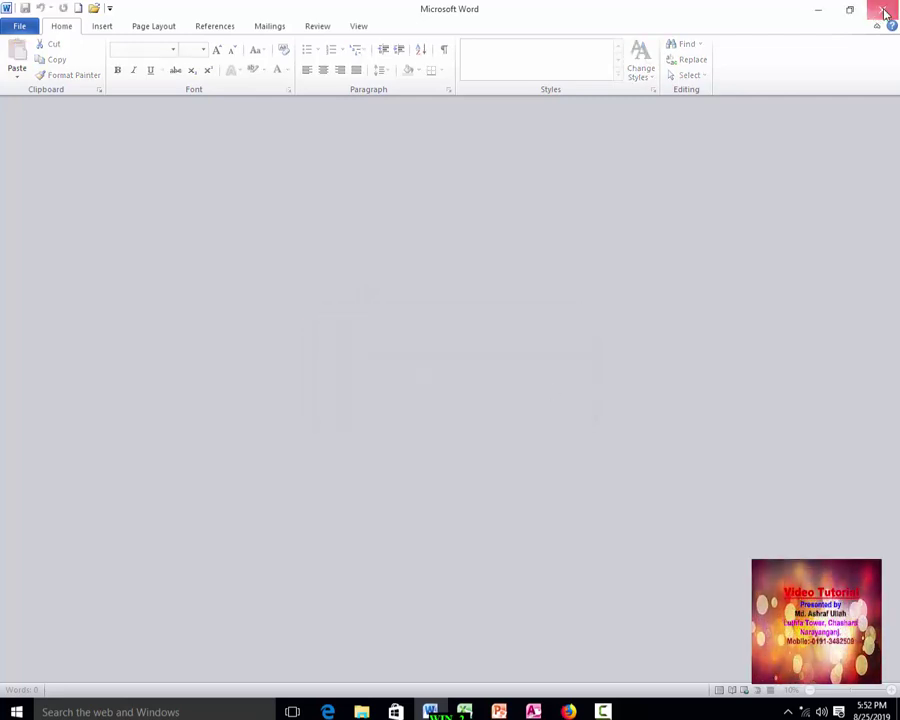
# Close the empty window and reopen Nydasa with the correct password.
pyautogui.hotkey('alt', 'F4')
pyautogui.doubleClick(78, 100)
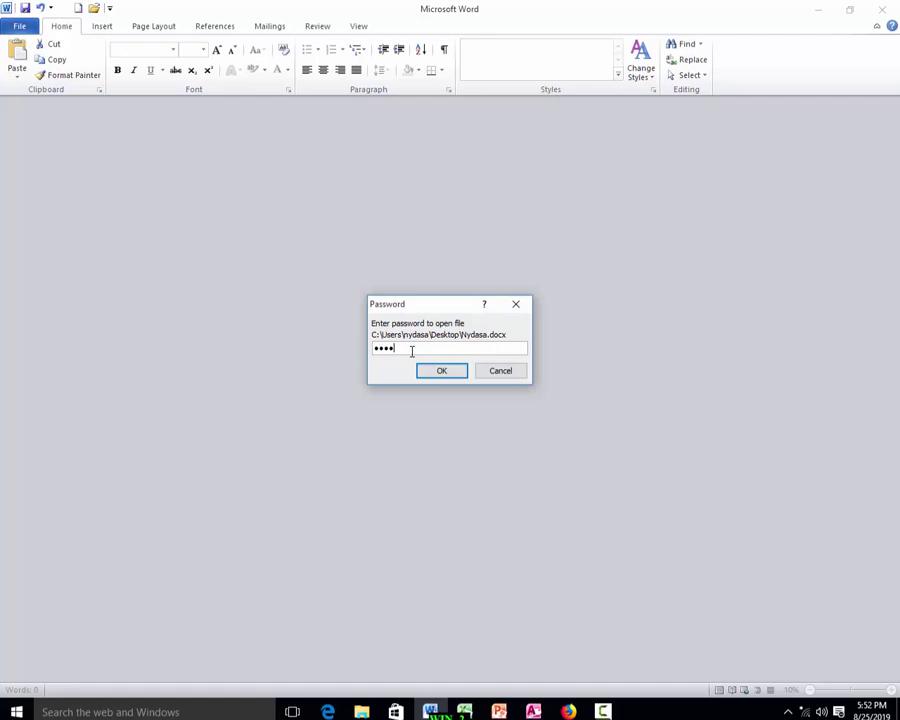
pyautogui.press('Return')
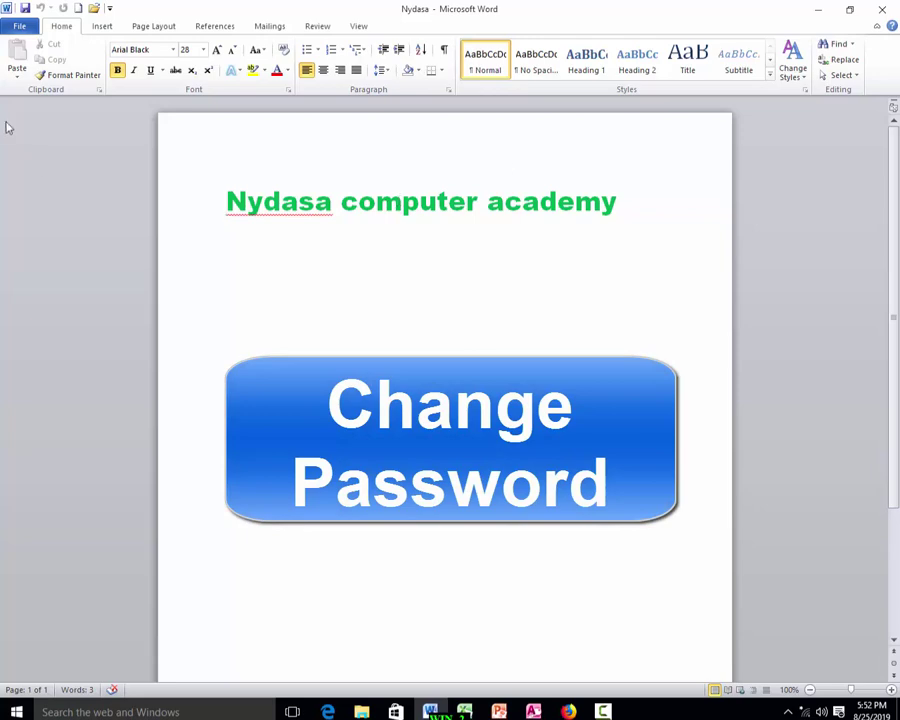
# Replace Nydasa's password to open in General Options, confirm it, and re-save the document.
pyautogui.click(19, 25)
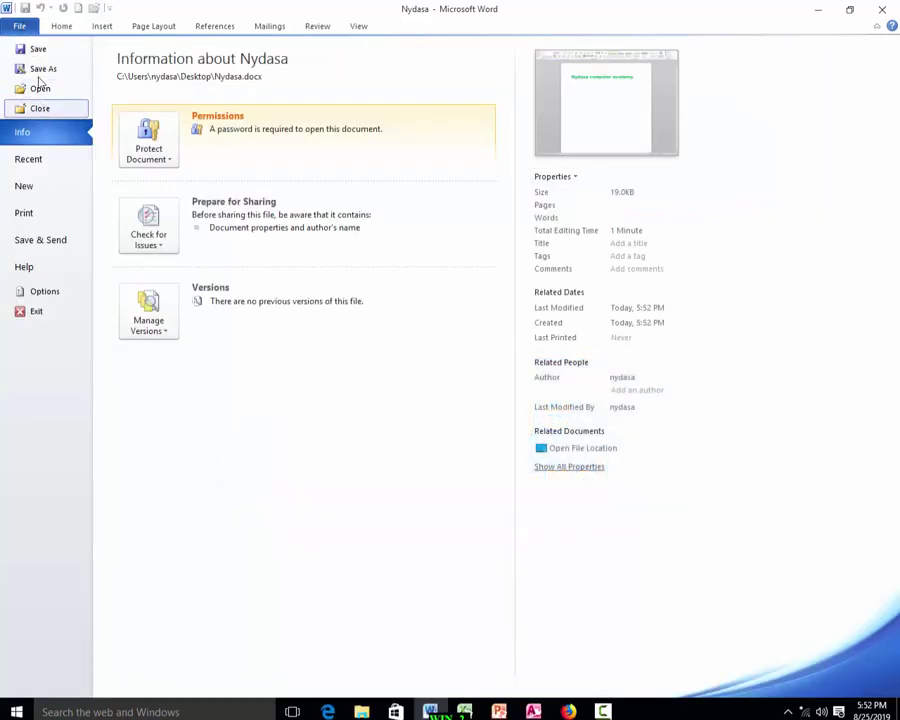
pyautogui.click(43, 70)
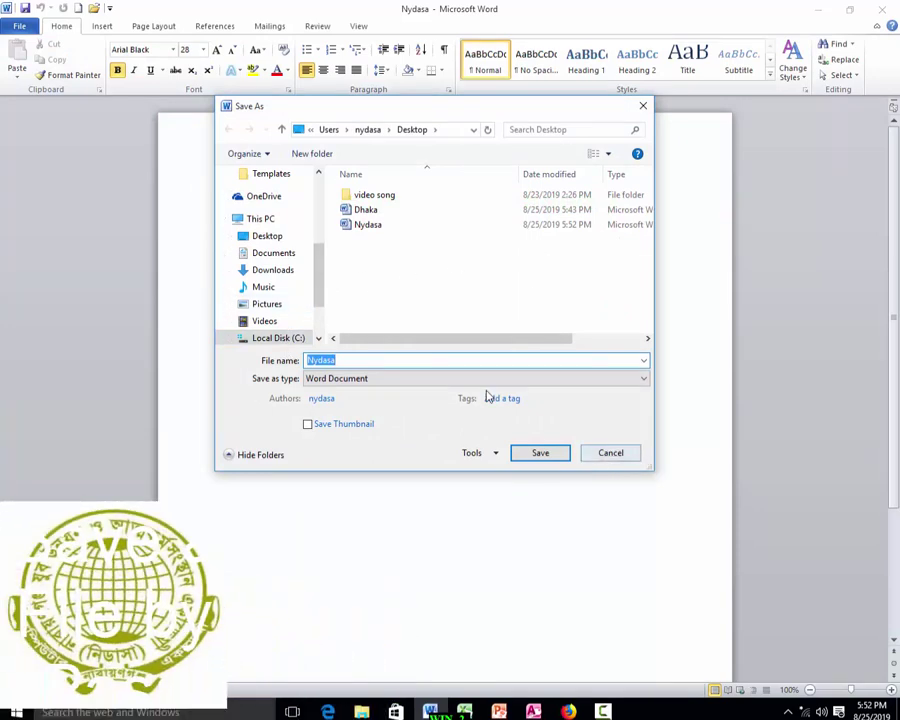
pyautogui.click(494, 455)
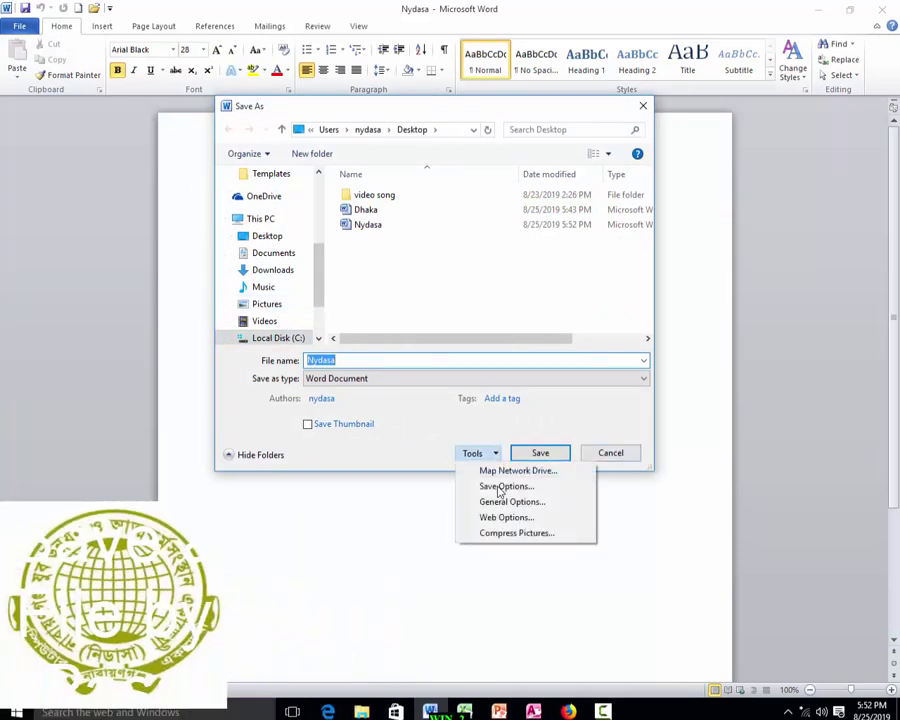
pyautogui.click(508, 501)
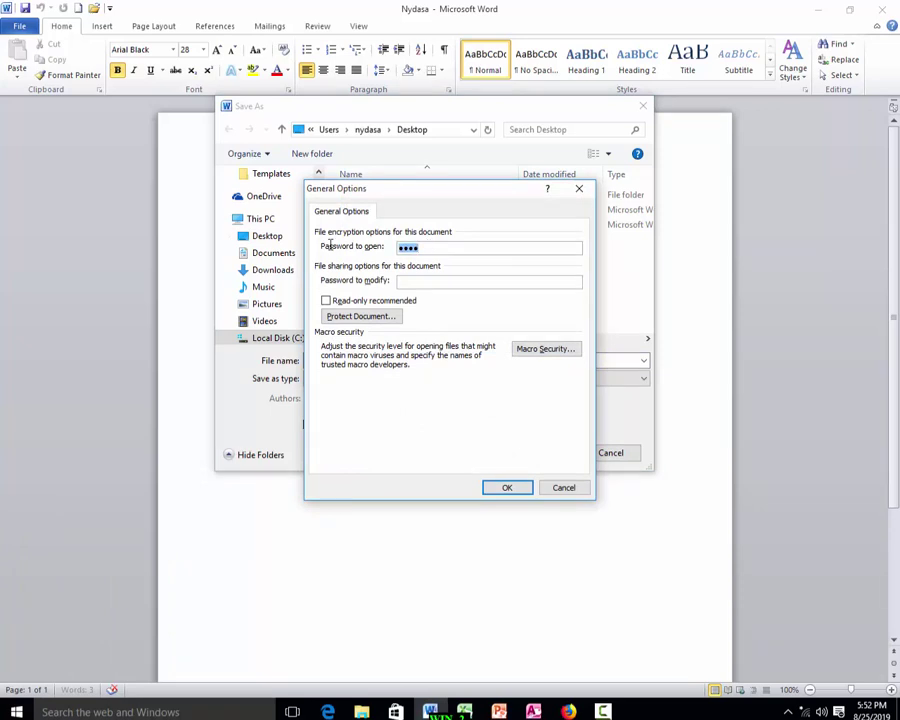
pyautogui.write('1234')
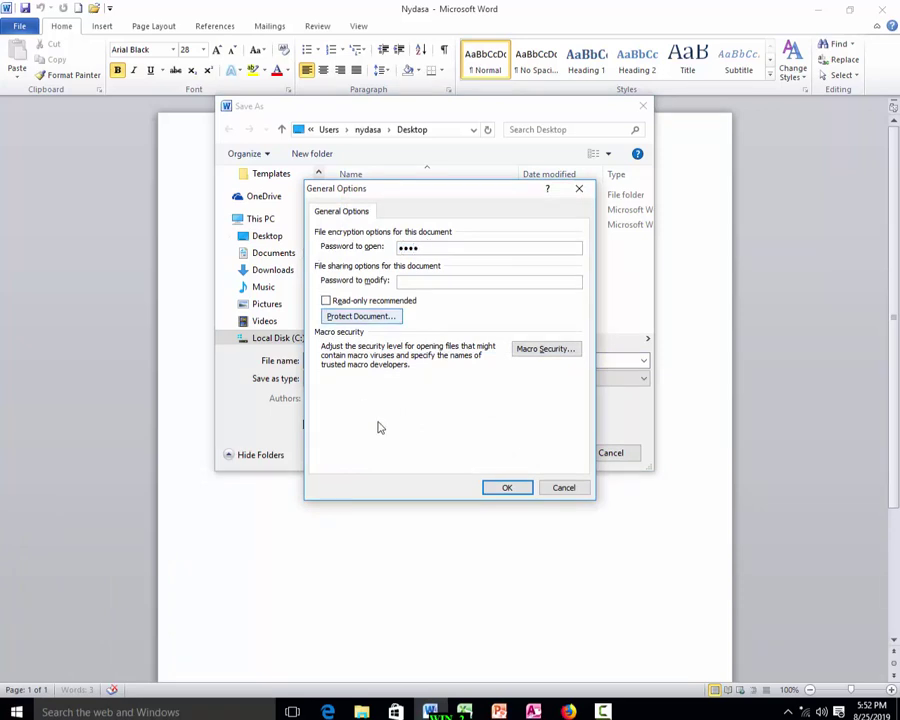
pyautogui.click(496, 488)
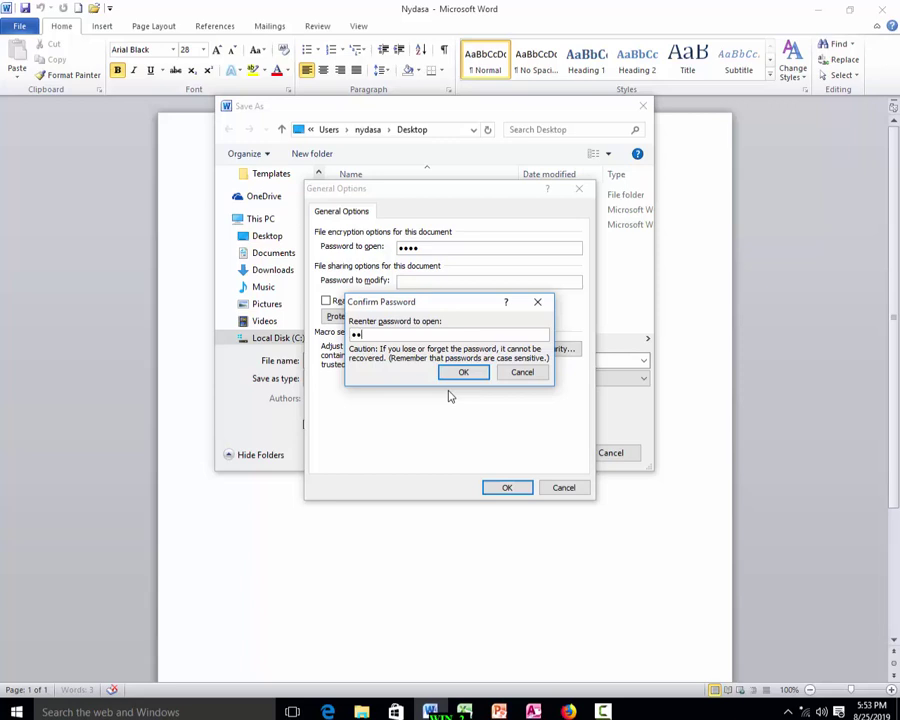
pyautogui.write('1234')
pyautogui.click(461, 373)
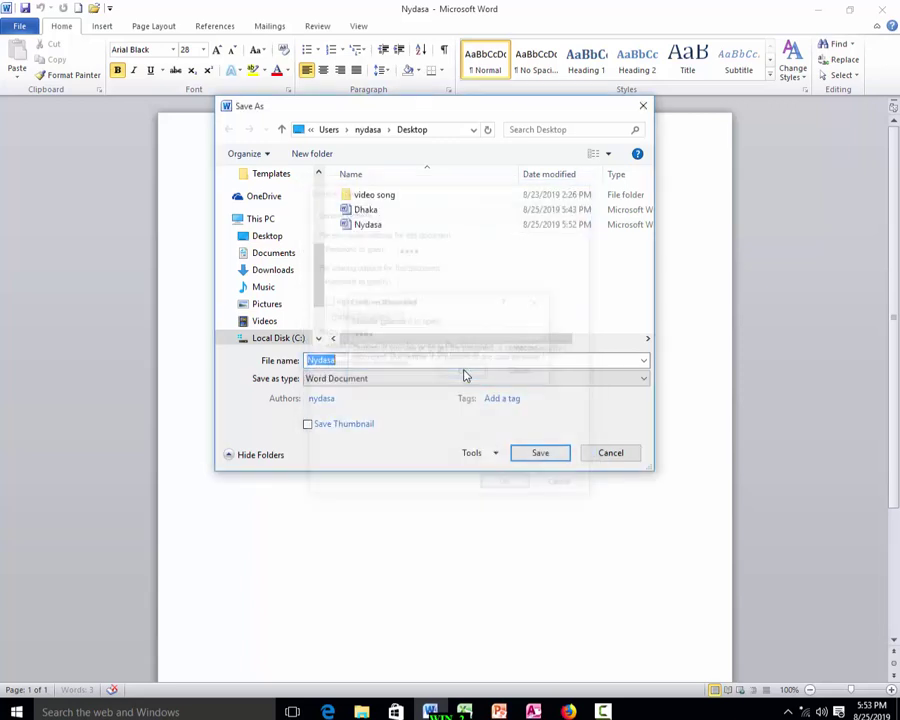
pyautogui.click(544, 457)
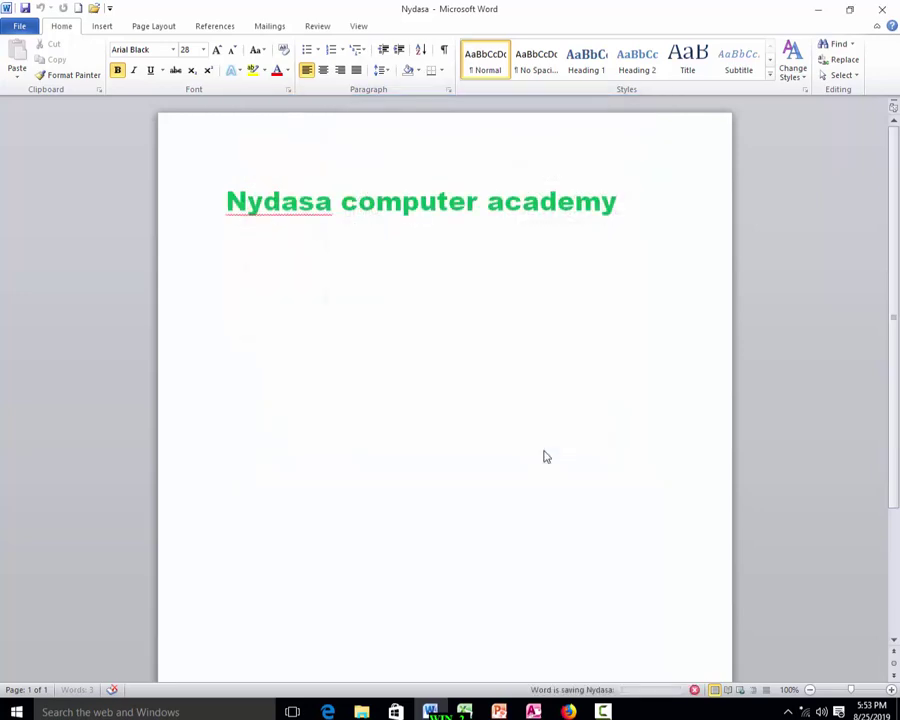
# Close Word and reopen Nydasa from the desktop using the new password.
pyautogui.click(882, 9)
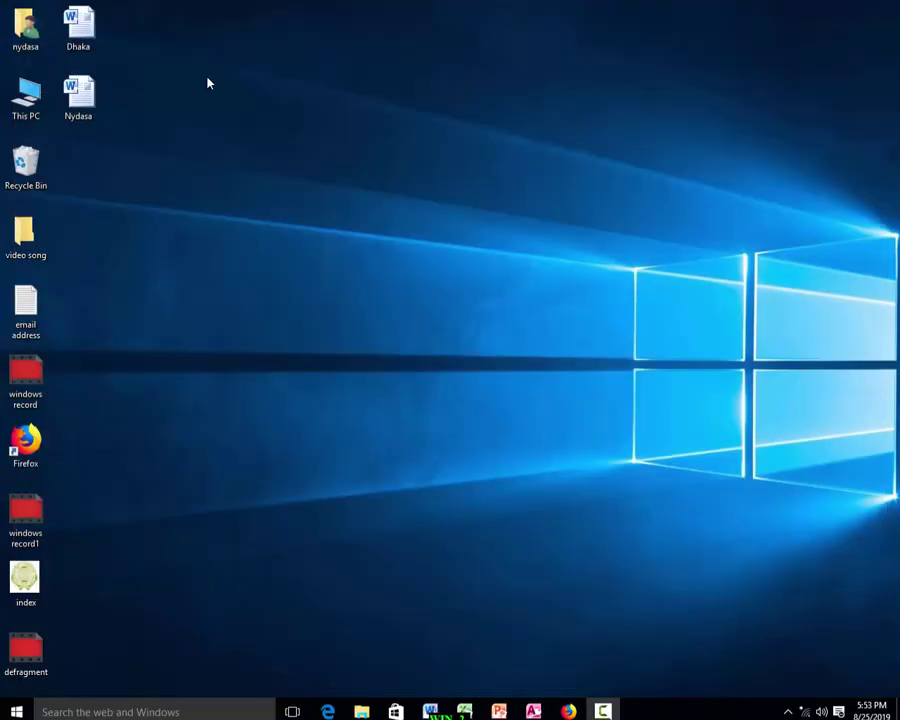
pyautogui.doubleClick(80, 100)
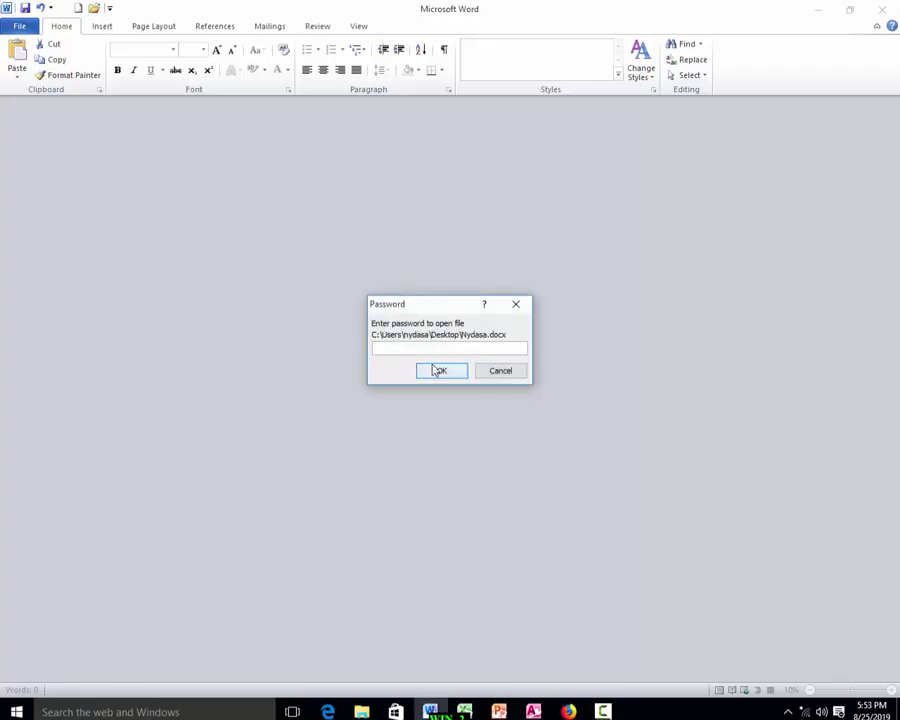
pyautogui.write('1234')
pyautogui.press('Return')
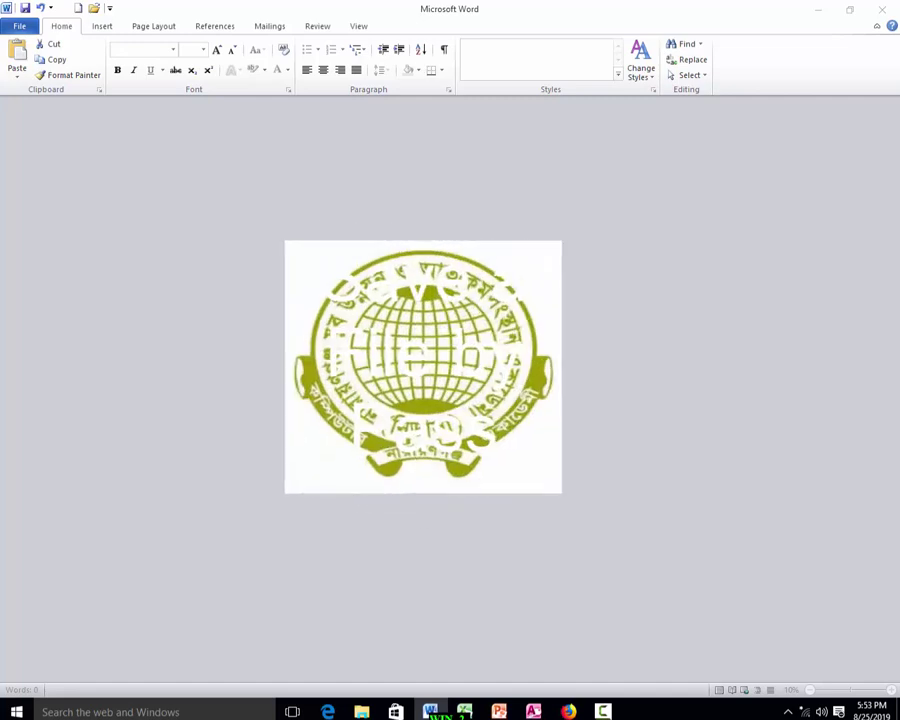
# Close and reopen Nydasa a second time, entering the new password and confirming with OK.
pyautogui.click(882, 9)
pyautogui.doubleClick(78, 95)
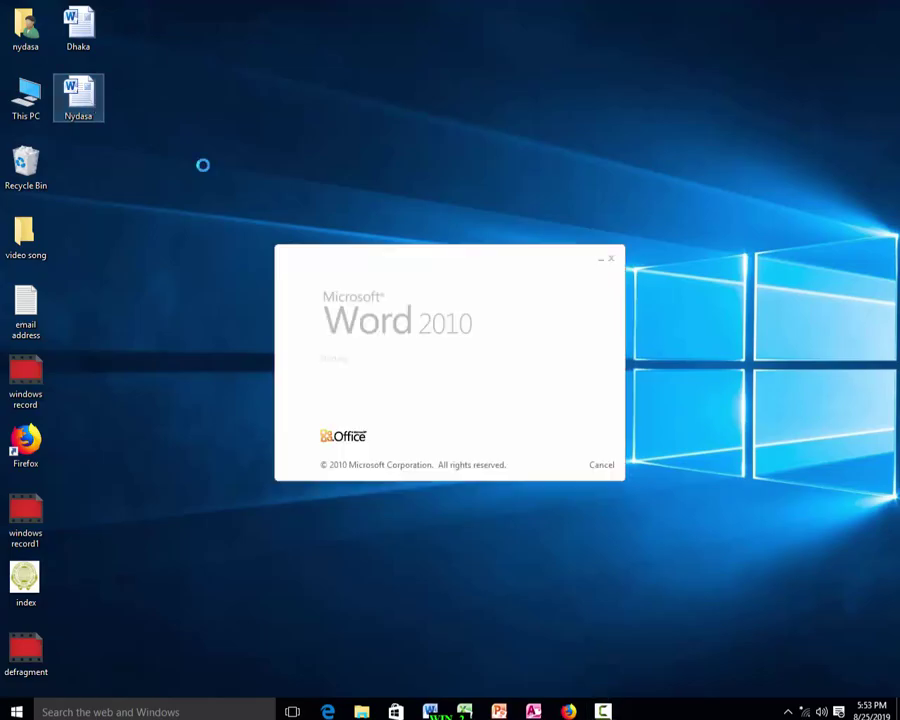
pyautogui.write('1234')
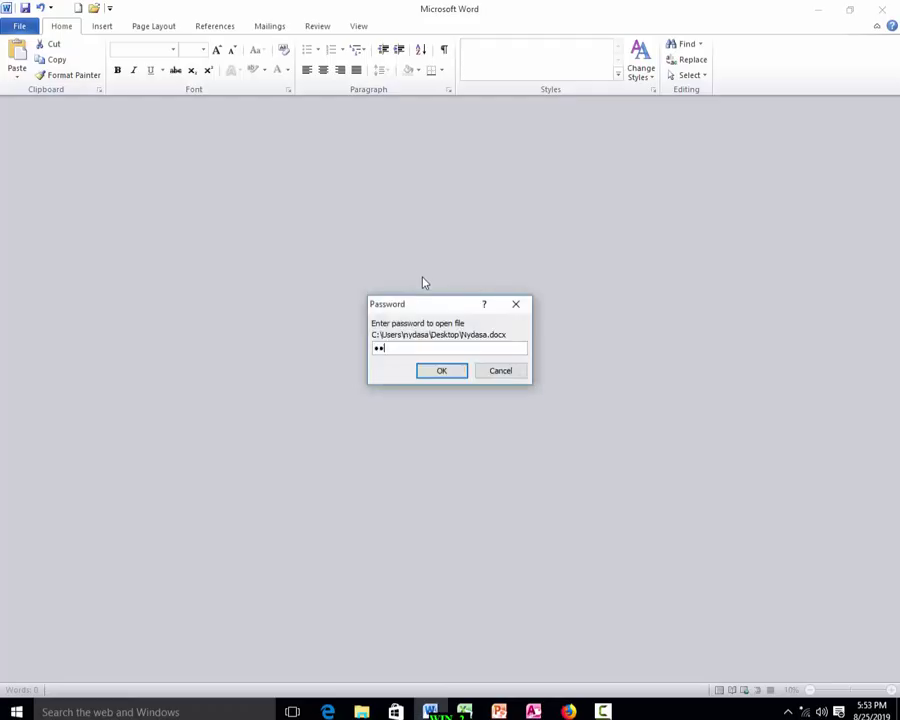
pyautogui.click(437, 367)
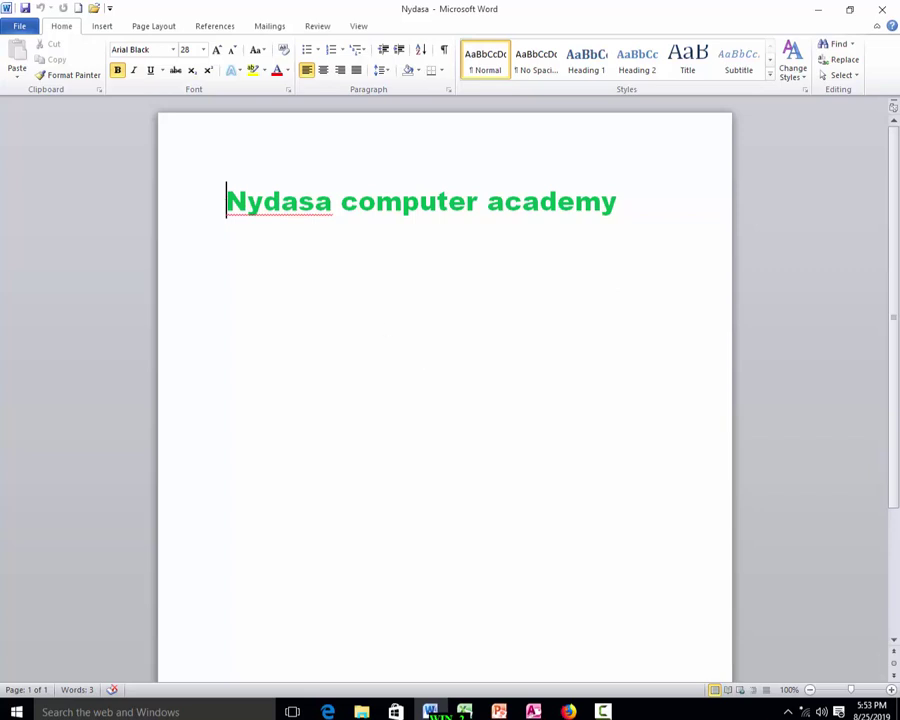
# Clear Nydasa's password to open in General Options and save the document.
pyautogui.click(19, 27)
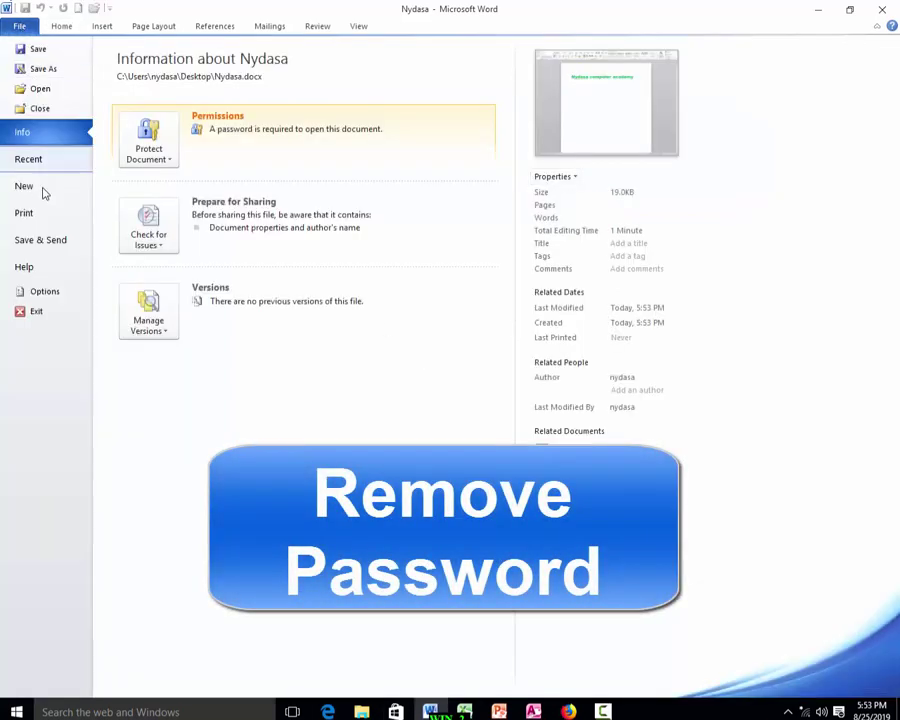
pyautogui.click(42, 68)
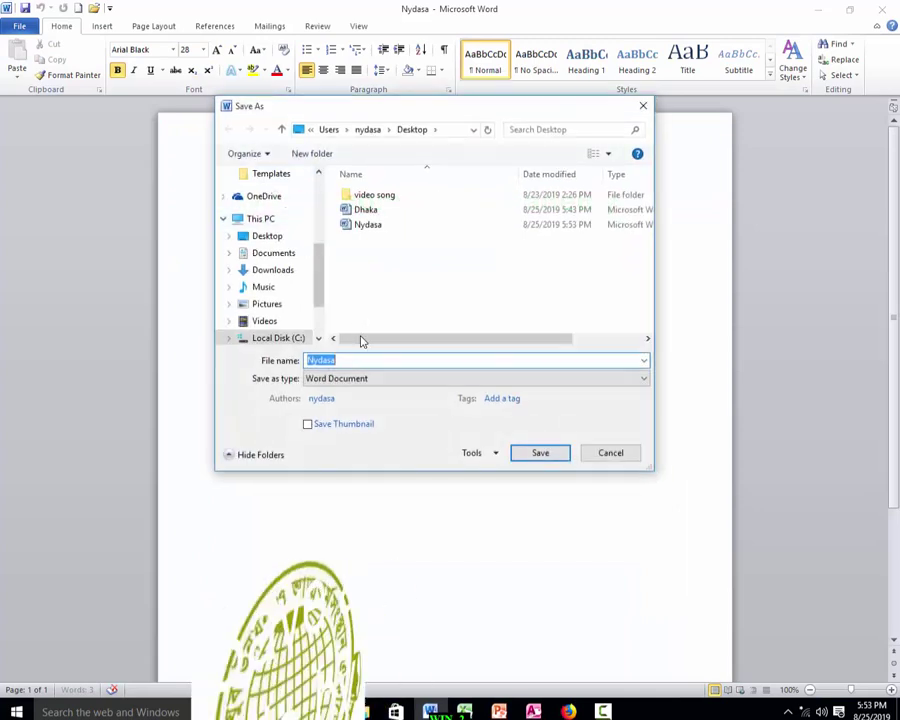
pyautogui.click(494, 453)
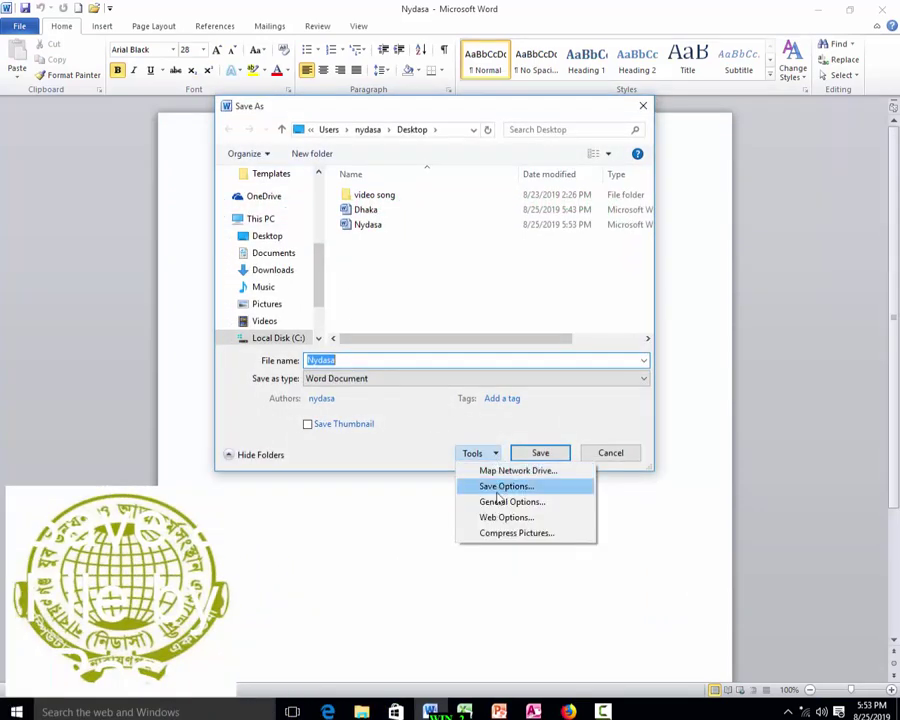
pyautogui.click(504, 501)
pyautogui.press('BackSpace')
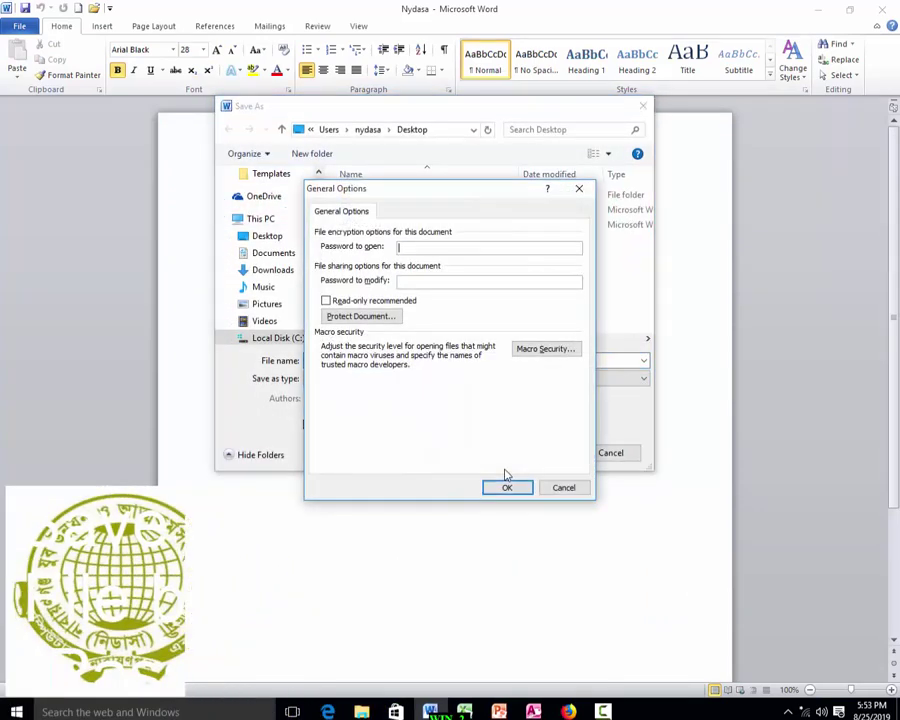
pyautogui.click(510, 489)
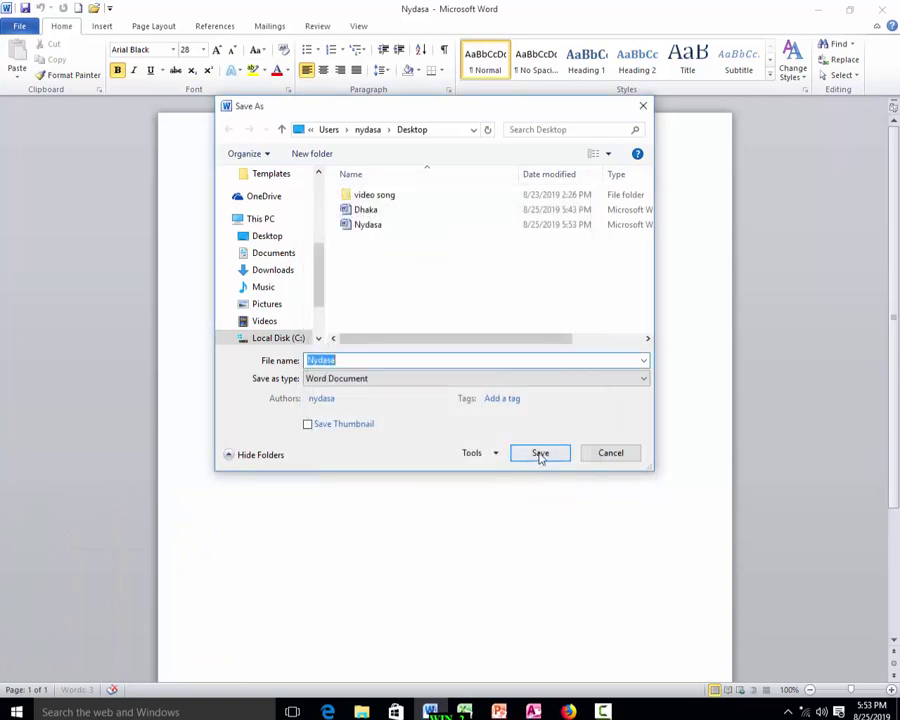
pyautogui.click(540, 456)
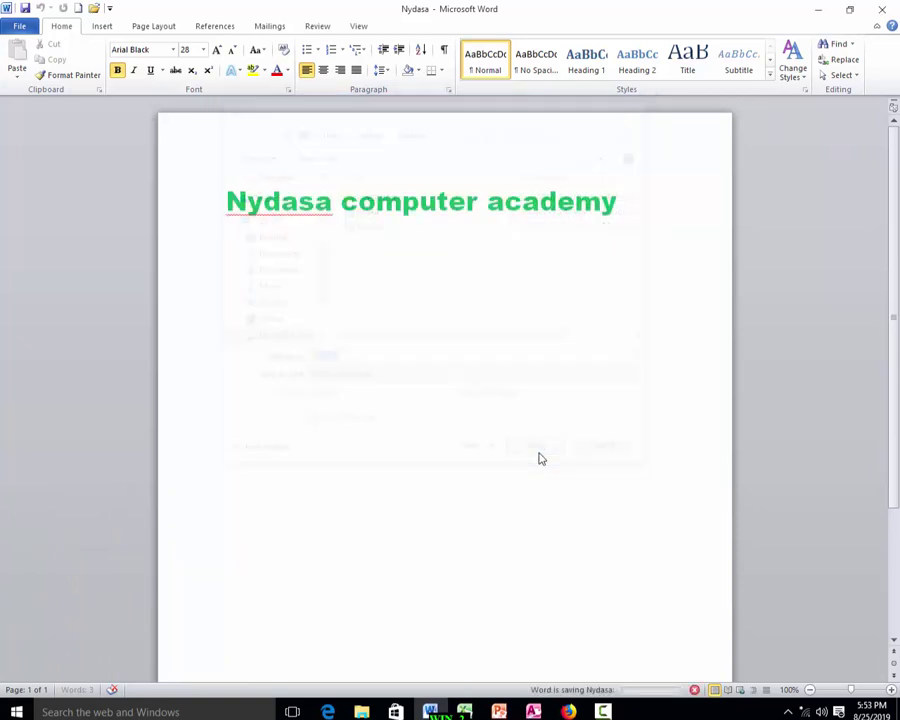
# Close and reopen Nydasa twice to confirm no password is requested.
pyautogui.click(882, 9)
pyautogui.doubleClick(87, 116)
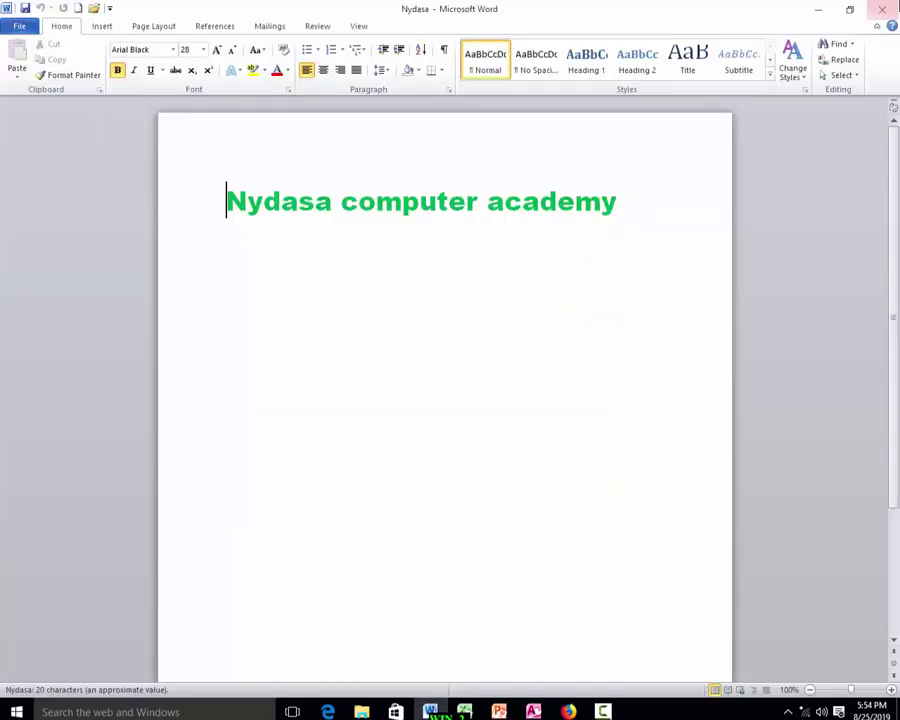
pyautogui.click(882, 9)
pyautogui.doubleClick(65, 80)
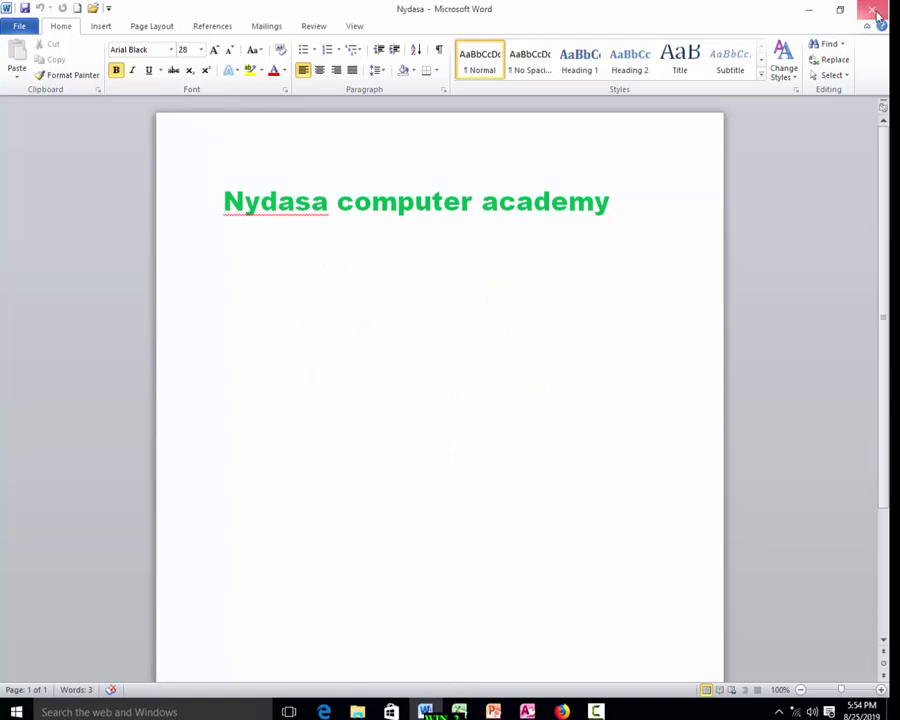
# Close Nydasa, type 'Learn computer' in the blank Document1, and enlarge it to 42 pt.
pyautogui.click(876, 14)
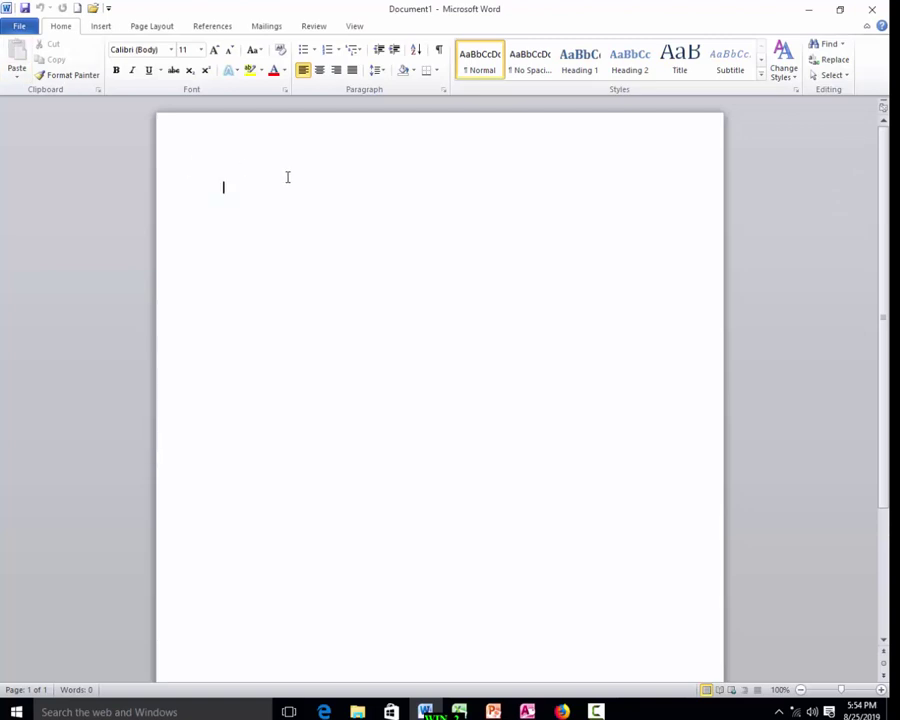
pyautogui.write('Learn comoputer')
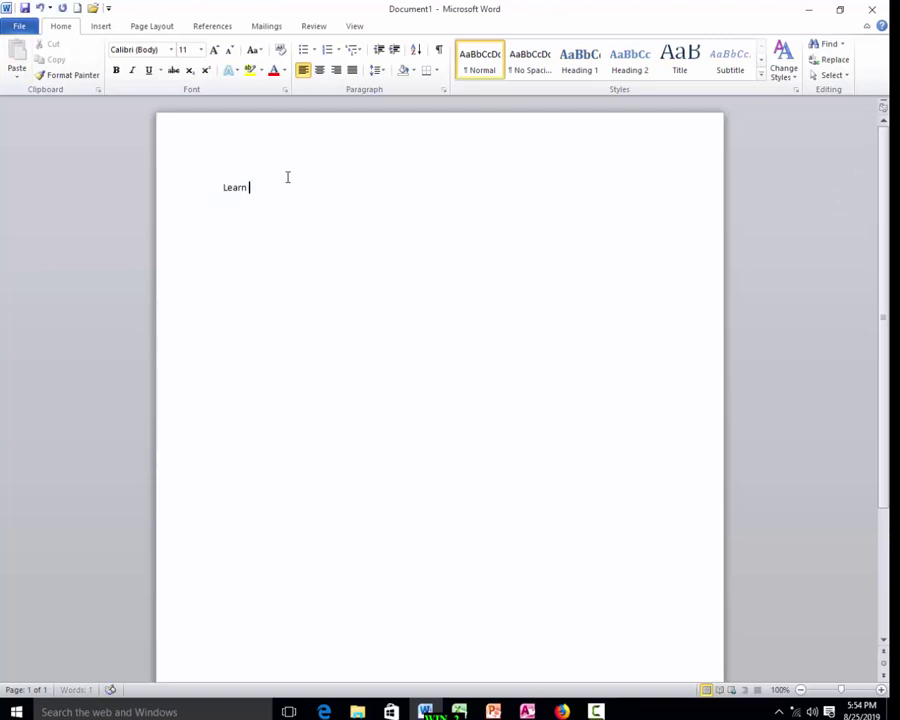
pyautogui.click(120, 180)
pyautogui.hotkey('ctrl', ']')
pyautogui.hotkey('ctrl', ']')
pyautogui.hotkey('ctrl', ']')
pyautogui.hotkey('ctrl', ']')
pyautogui.hotkey('ctrl', ']')
pyautogui.hotkey('ctrl', ']')
pyautogui.hotkey('ctrl', ']')
pyautogui.hotkey('ctrl', ']')
pyautogui.hotkey('ctrl', ']')
pyautogui.hotkey('ctrl', ']')
pyautogui.hotkey('ctrl', ']')
pyautogui.hotkey('ctrl', ']')
pyautogui.hotkey('ctrl', ']')
pyautogui.hotkey('ctrl', ']')
pyautogui.hotkey('ctrl', ']')
pyautogui.hotkey('ctrl', ']')
pyautogui.hotkey('ctrl', ']')
pyautogui.hotkey('ctrl', ']')
pyautogui.hotkey('ctrl', ']')
pyautogui.hotkey('ctrl', ']')
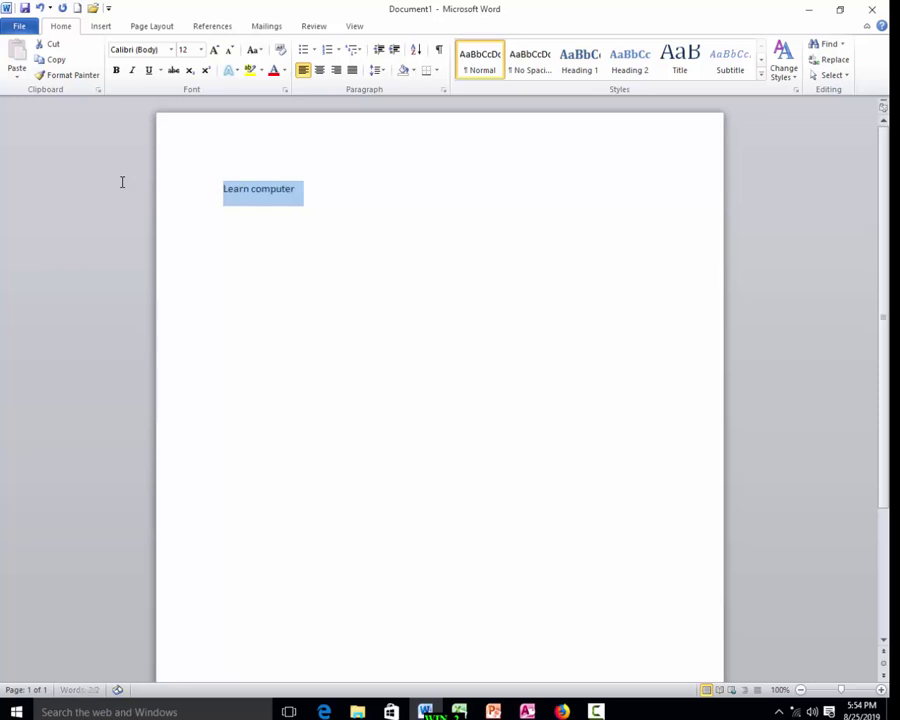
pyautogui.hotkey('ctrl', ']')
pyautogui.hotkey('ctrl', ']')
pyautogui.hotkey('ctrl', ']')
pyautogui.hotkey('ctrl', ']')
pyautogui.hotkey('ctrl', ']')
pyautogui.hotkey('ctrl', ']')
pyautogui.hotkey('ctrl', ']')
pyautogui.hotkey('ctrl', ']')
pyautogui.hotkey('ctrl', ']')
pyautogui.hotkey('ctrl', ']')
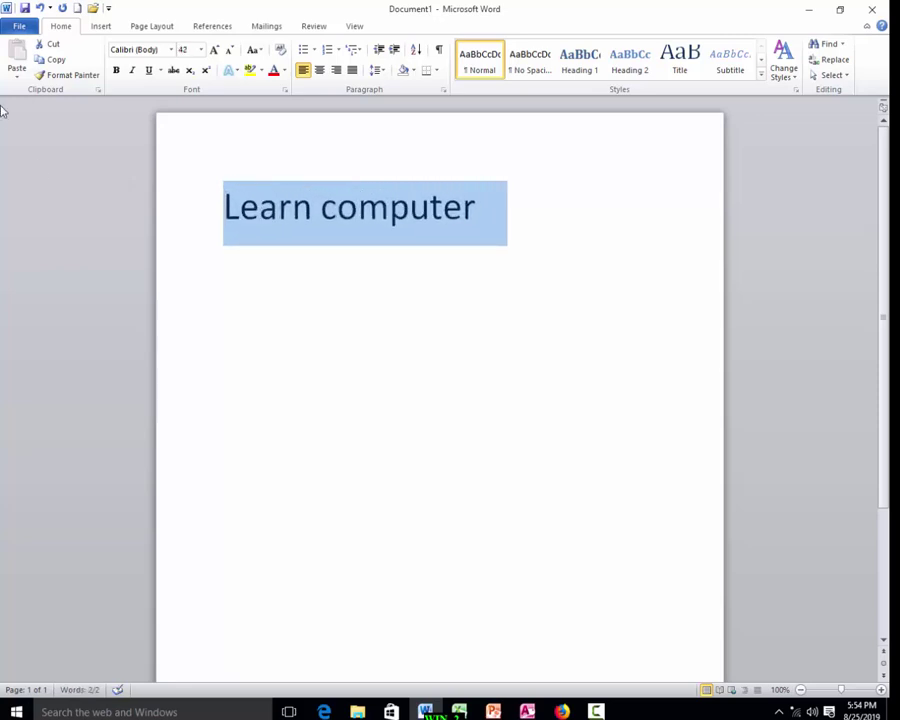
pyautogui.click(20, 27)
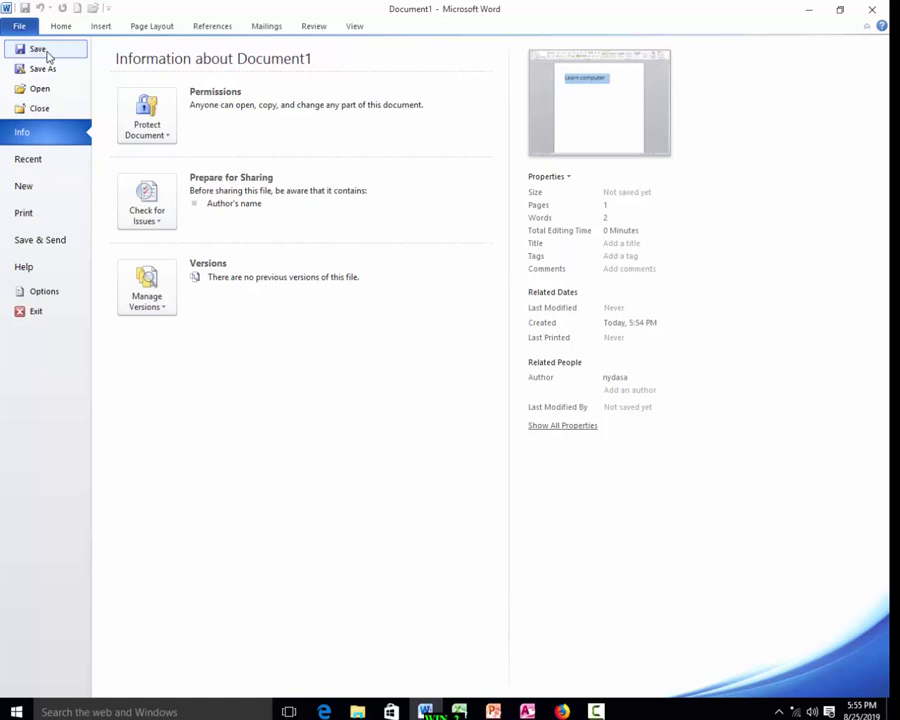
# Start saving the new document under the name 'Learn' in the Desktop folder.
pyautogui.click(46, 54)
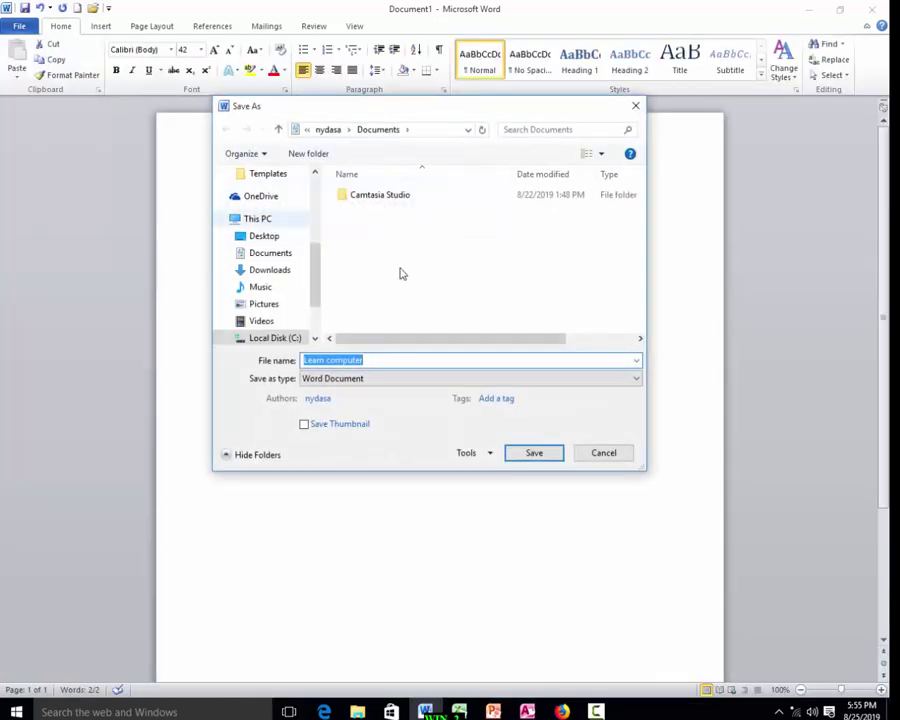
pyautogui.moveTo(372, 360); pyautogui.dragTo(325, 362)
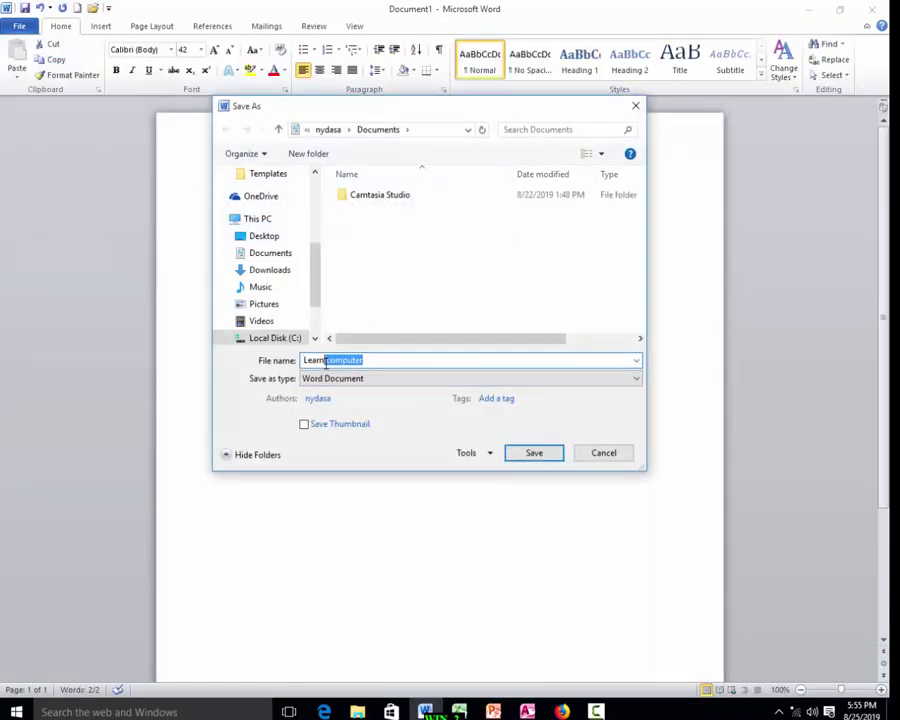
pyautogui.press('BackSpace')
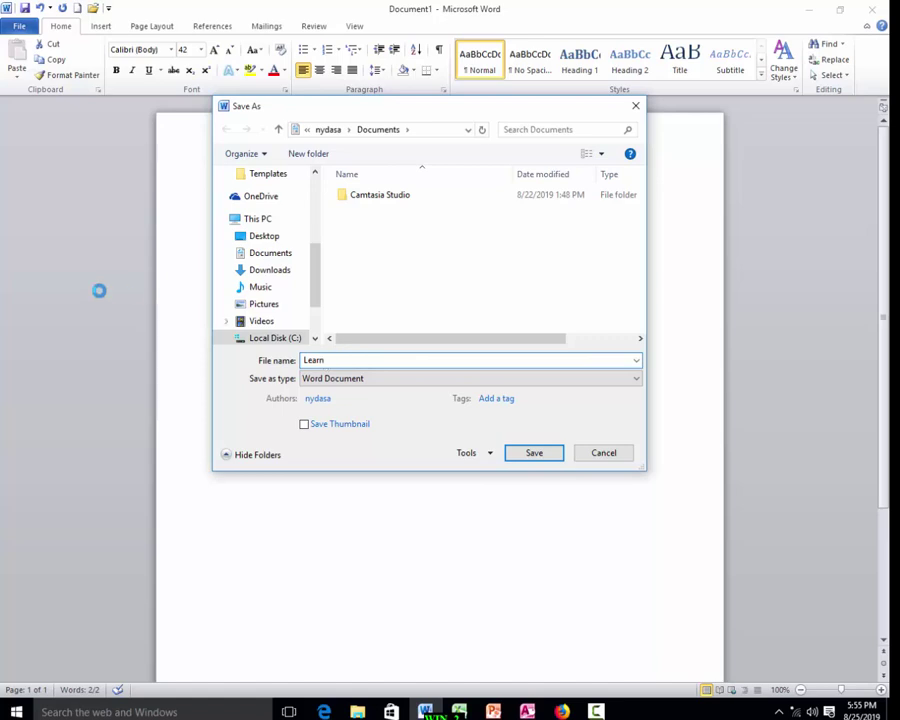
pyautogui.click(270, 241)
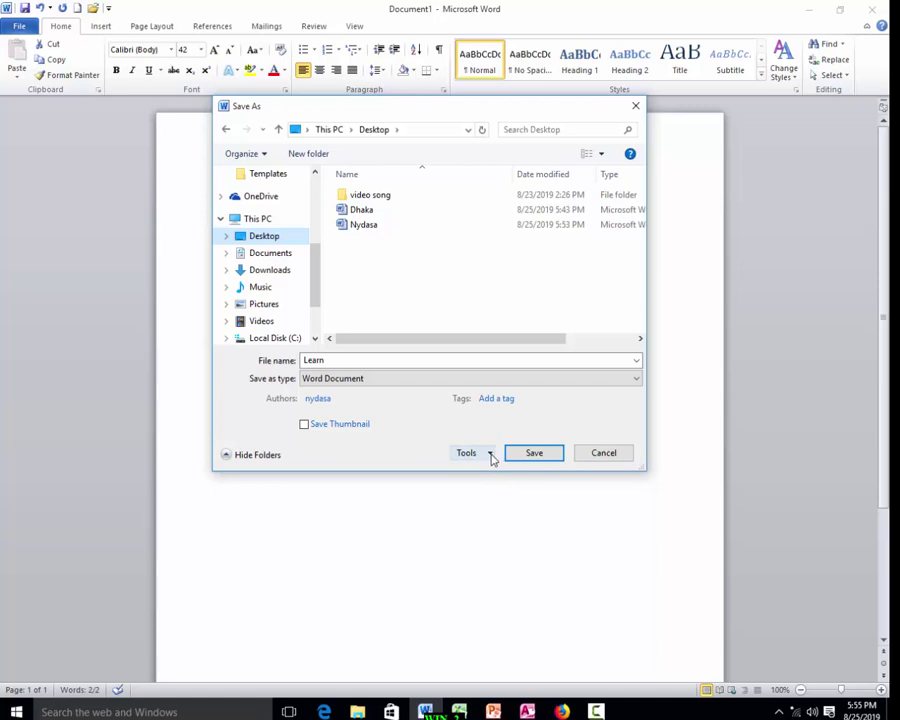
pyautogui.click(491, 458)
# Set and confirm a password to open in General Options, then save as Learn.
pyautogui.click(506, 502)
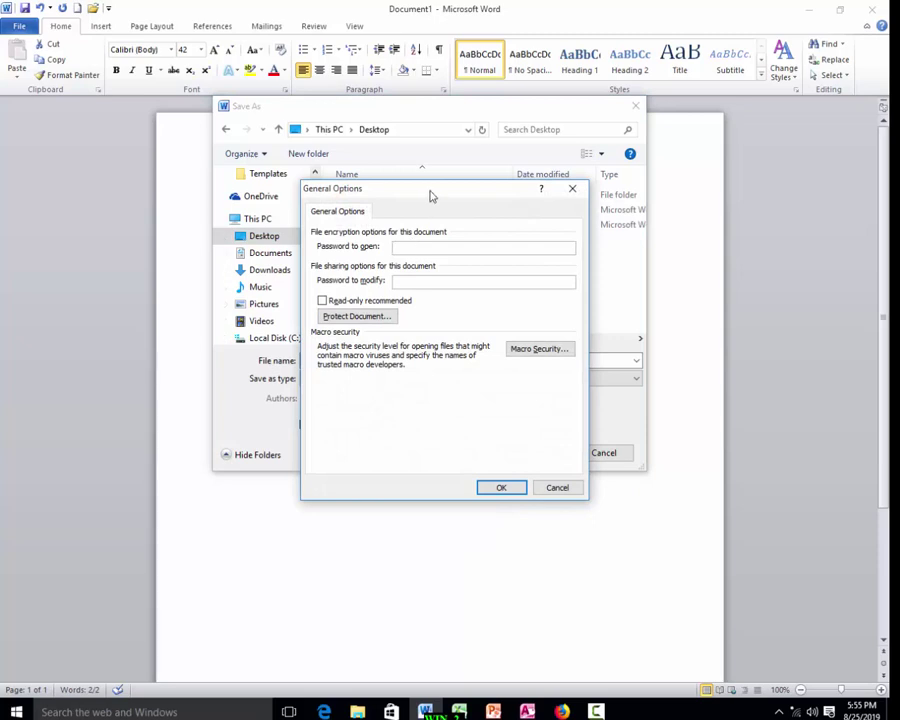
pyautogui.moveTo(431, 196); pyautogui.dragTo(551, 205)
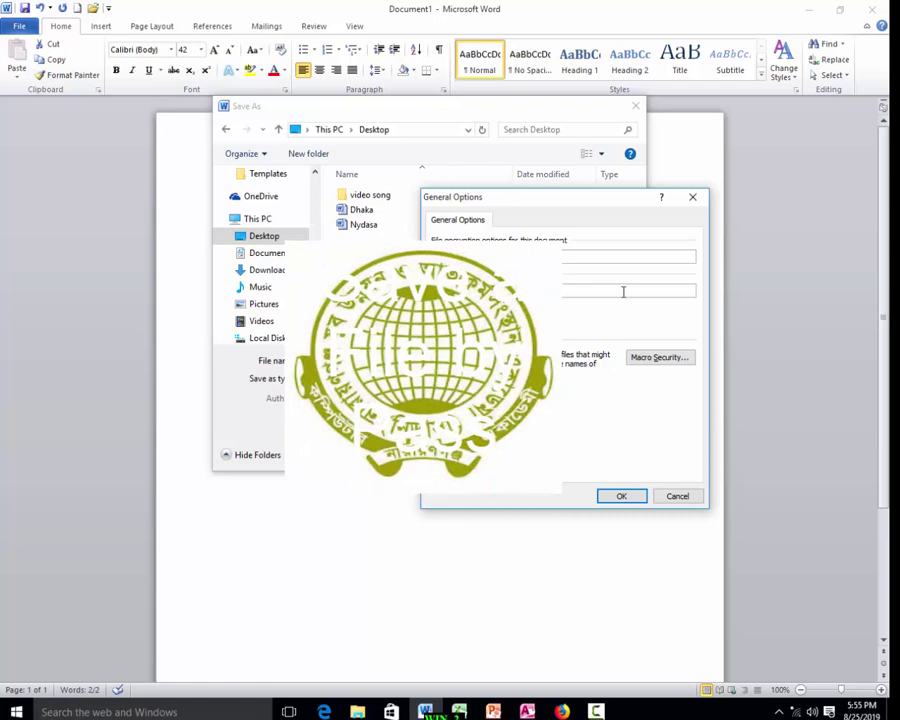
pyautogui.click(621, 496)
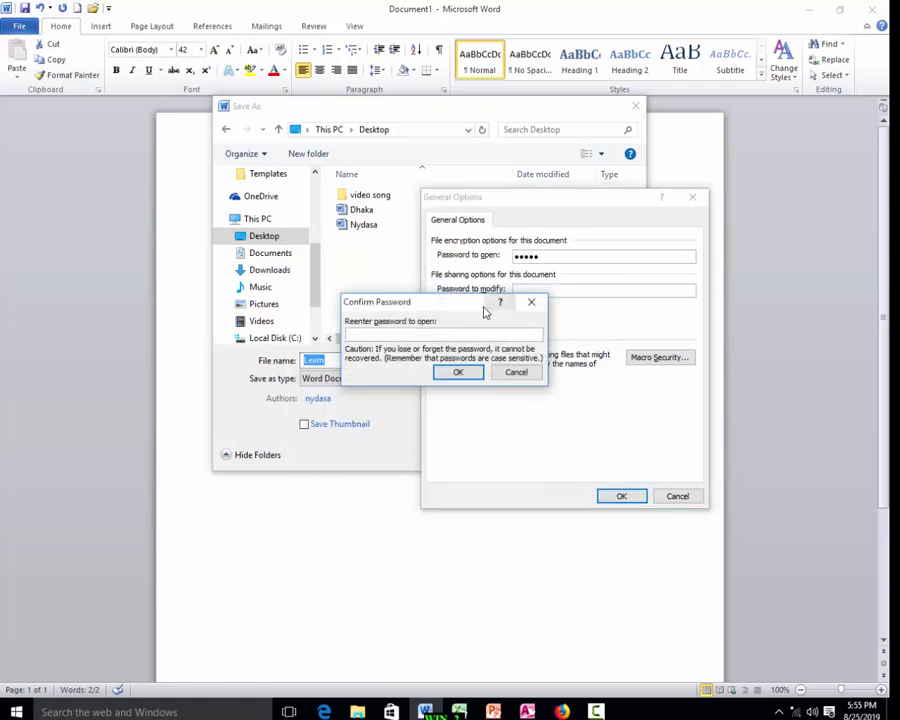
pyautogui.write('•••••')
pyautogui.click(458, 372)
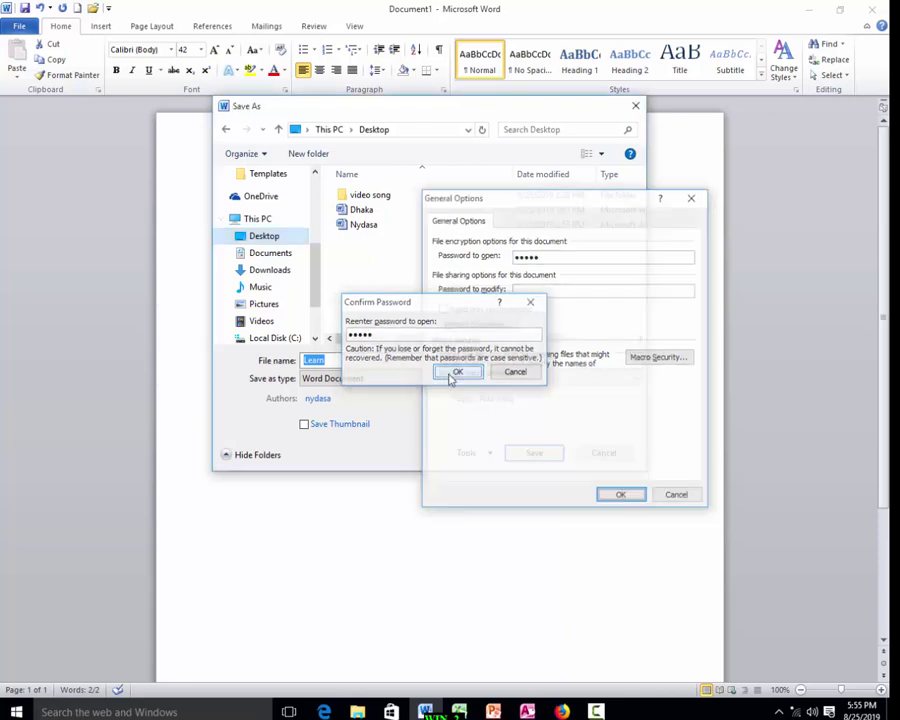
pyautogui.click(531, 453)
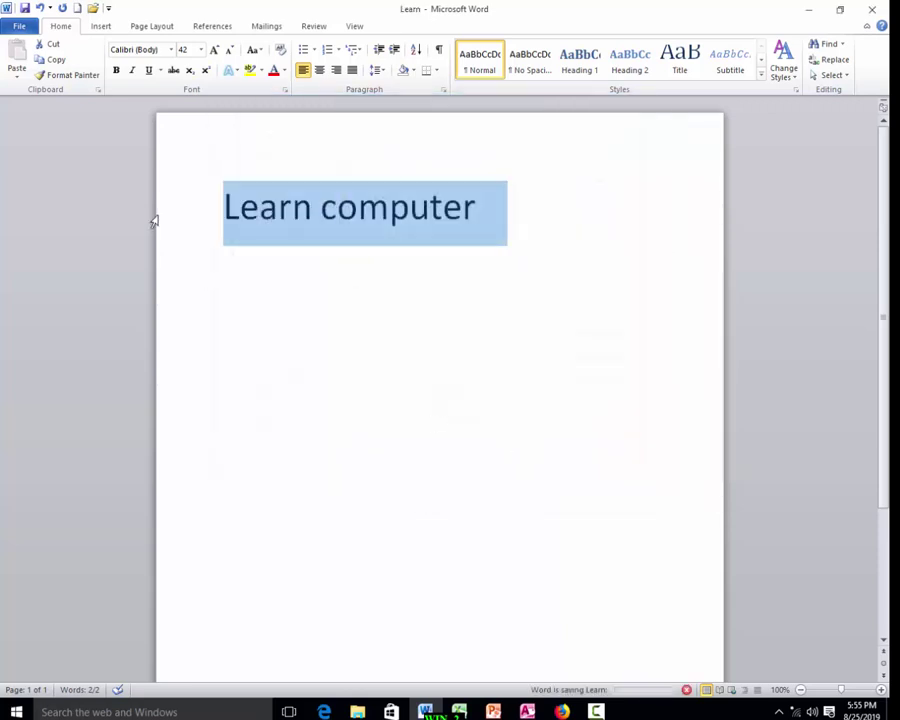
# Close Learn, reopen it with its password, and check its Info page for protection.
pyautogui.click(876, 10)
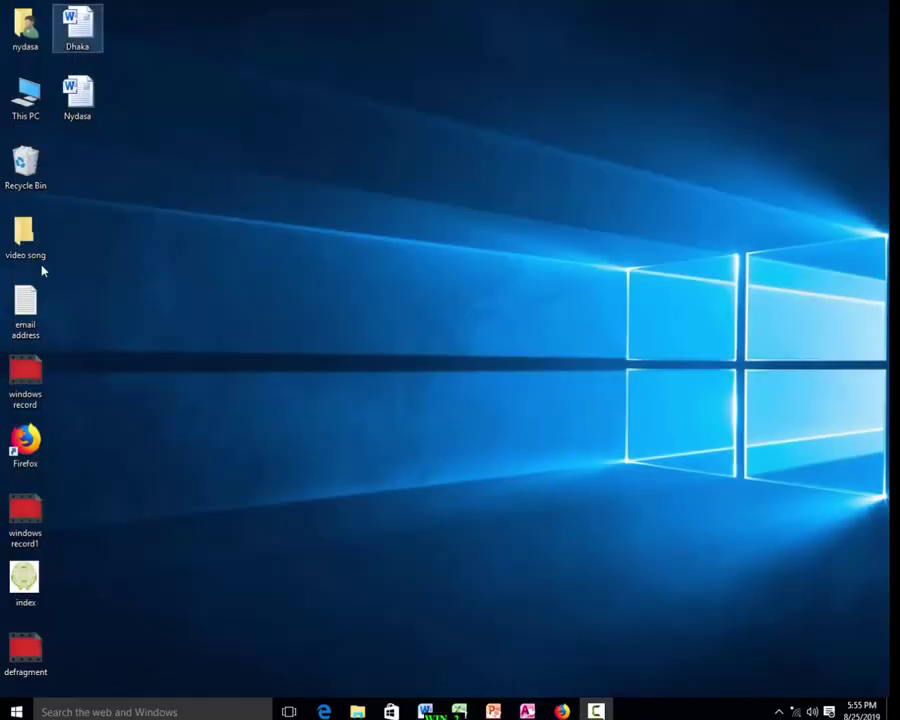
pyautogui.doubleClick(80, 168)
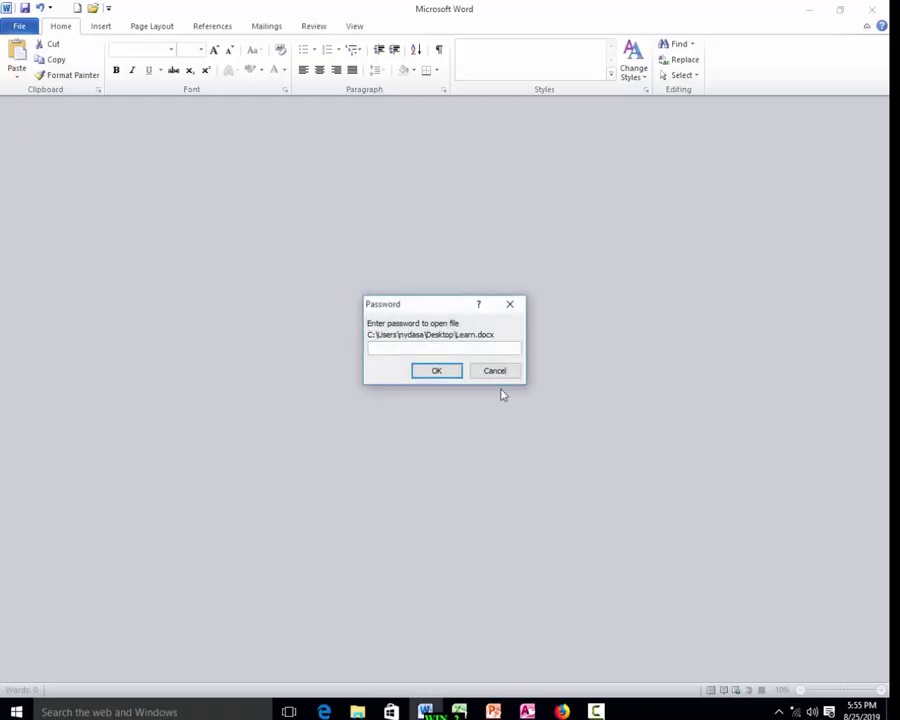
pyautogui.write('•••••')
pyautogui.press('Return')
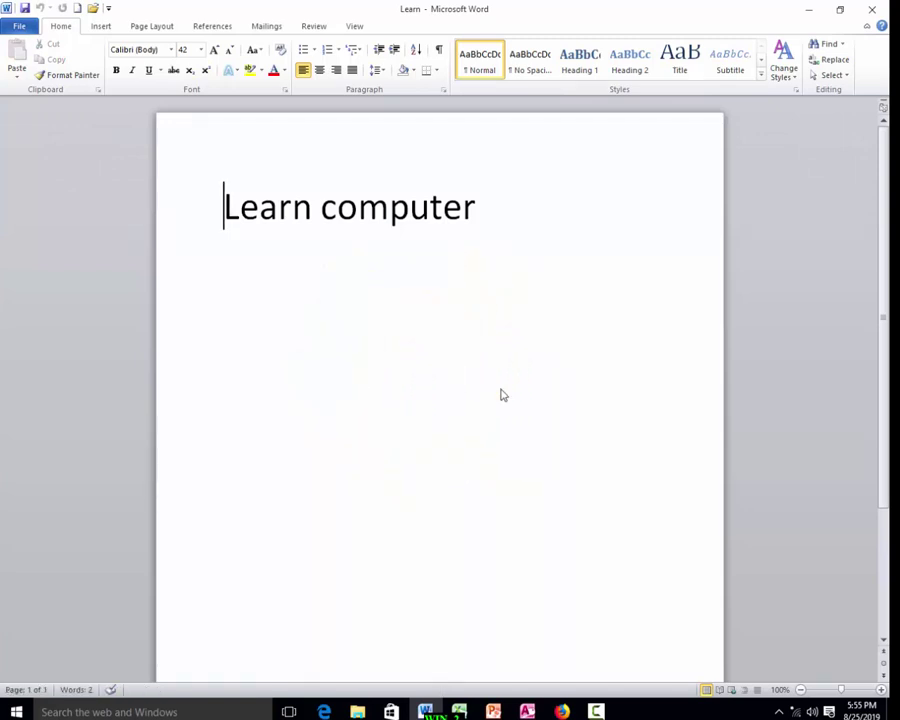
pyautogui.click(24, 28)
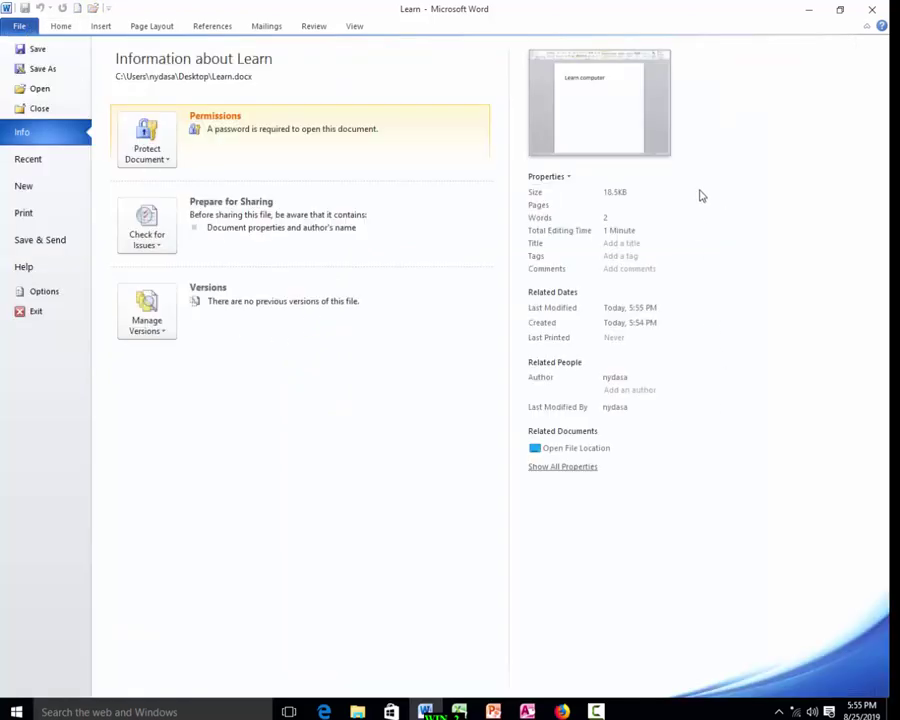
pyautogui.click(18, 27)
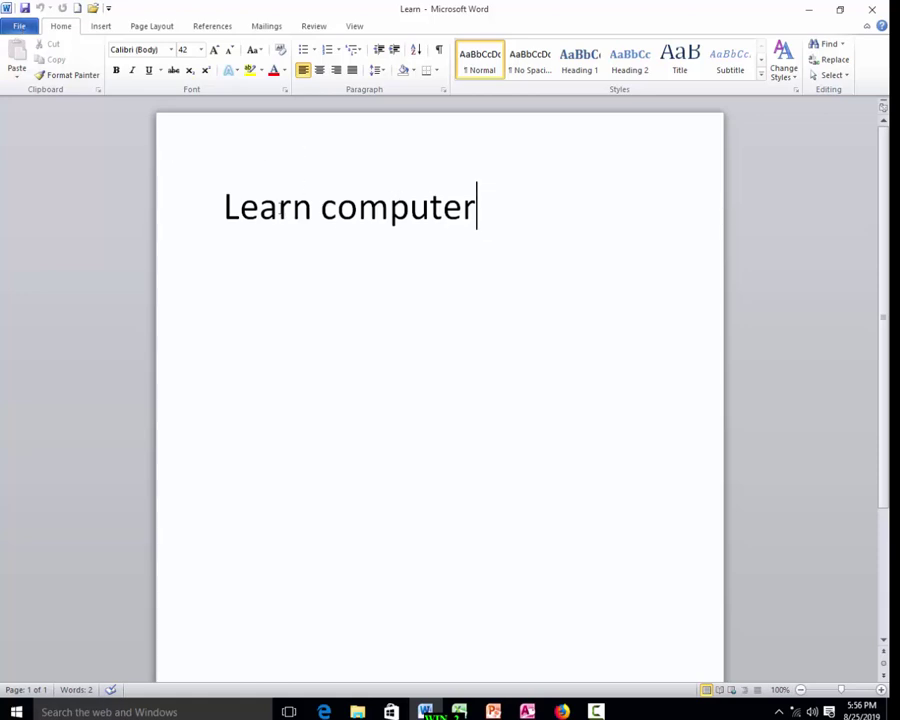
# Paste the globe emblem picture into Learn and save the document.
pyautogui.hotkey('ctrl', 'v')
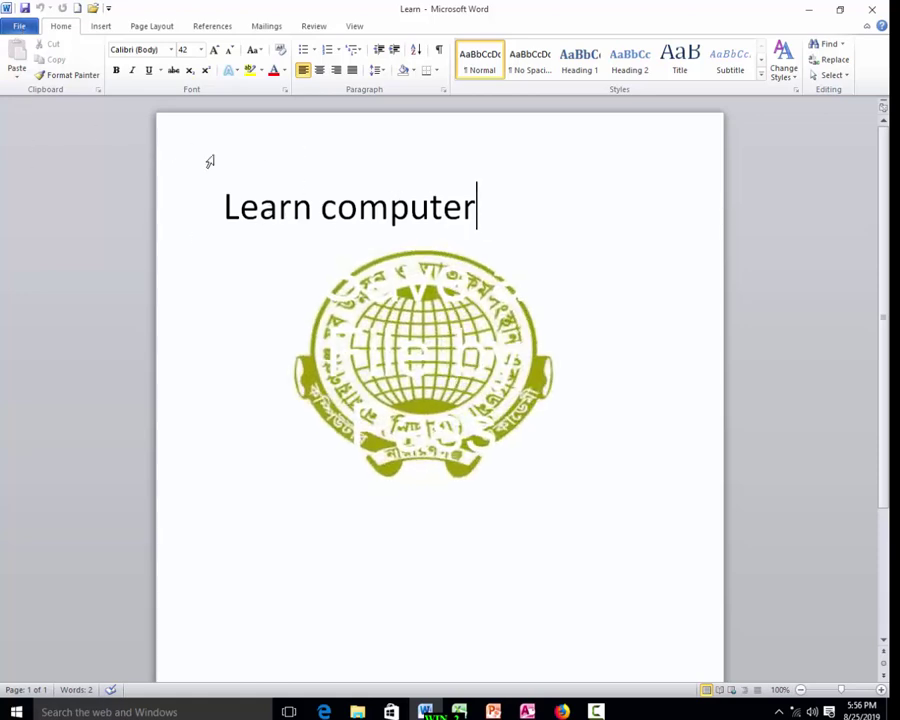
pyautogui.click(20, 26)
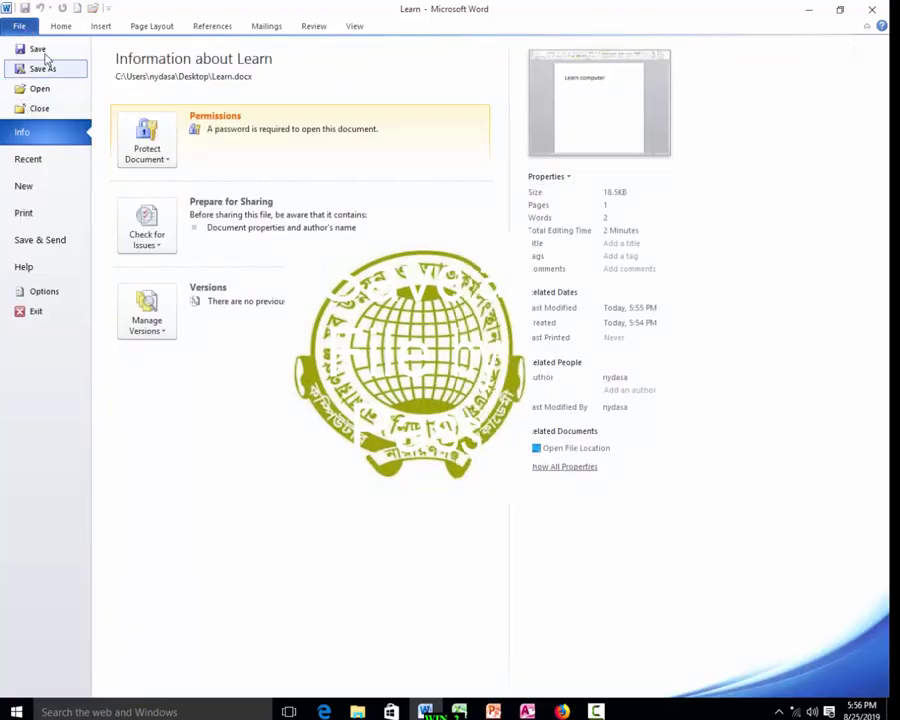
pyautogui.click(45, 54)
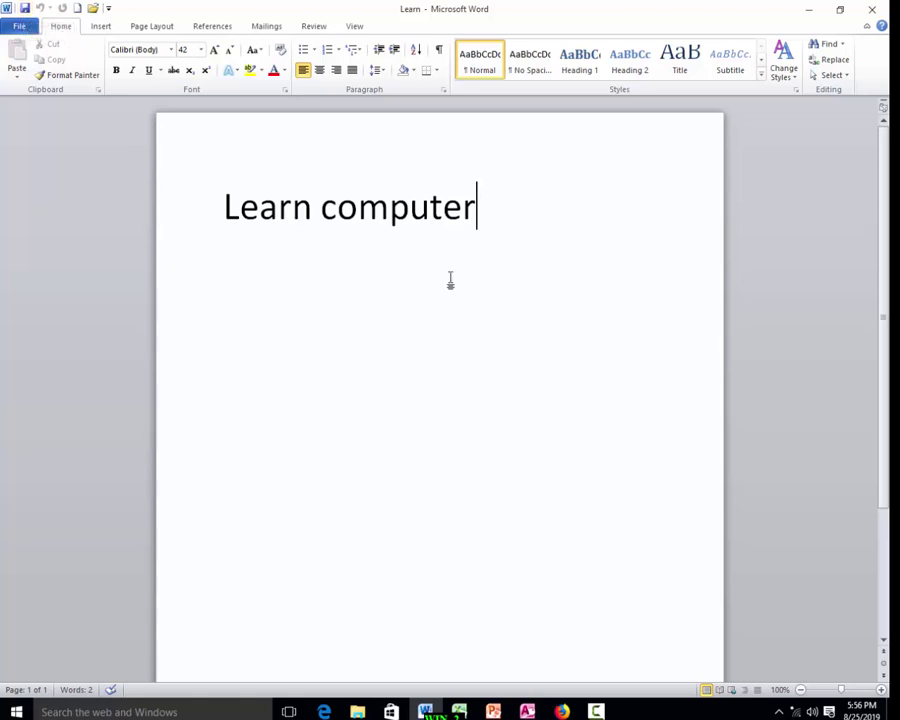
# Add the lines 'Buildup' and 'your carear' to Learn and save again.
pyautogui.write('Buildup')
pyautogui.press('Return')
pyautogui.write('you')
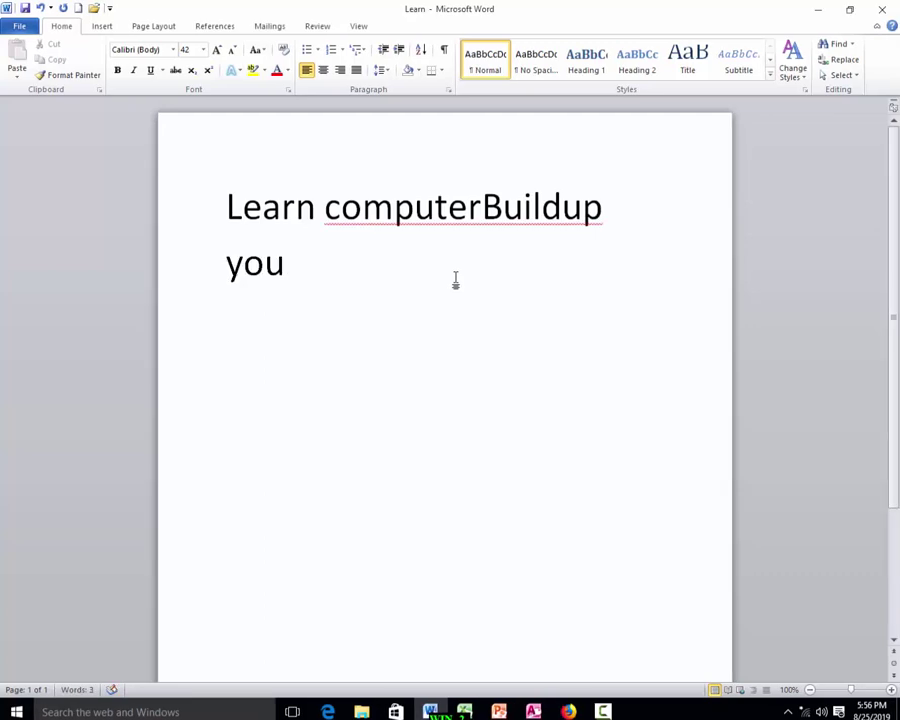
pyautogui.write('r carear')
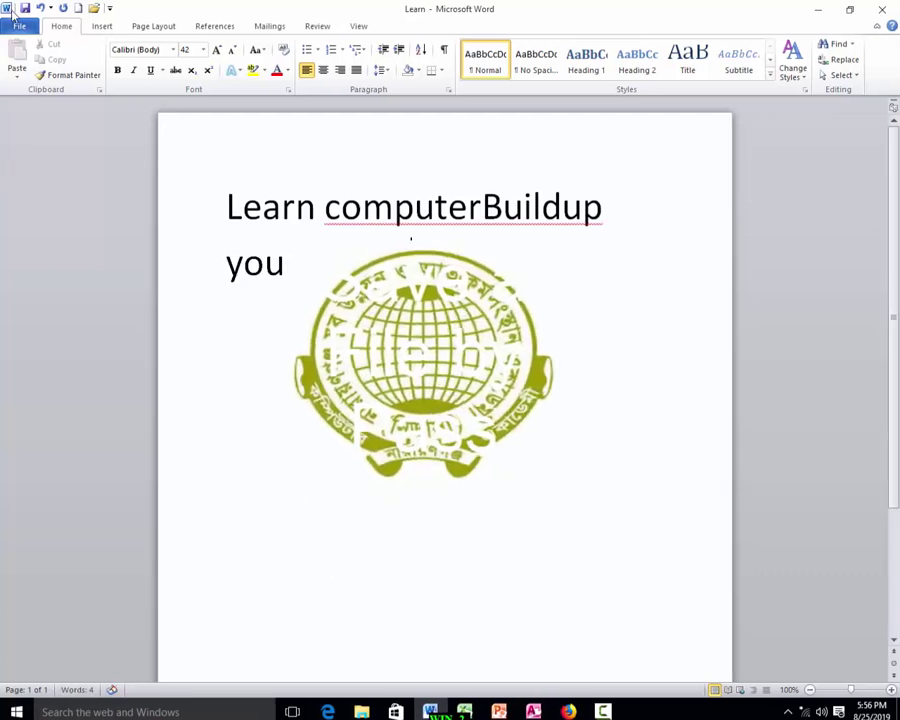
pyautogui.click(16, 24)
pyautogui.click(42, 50)
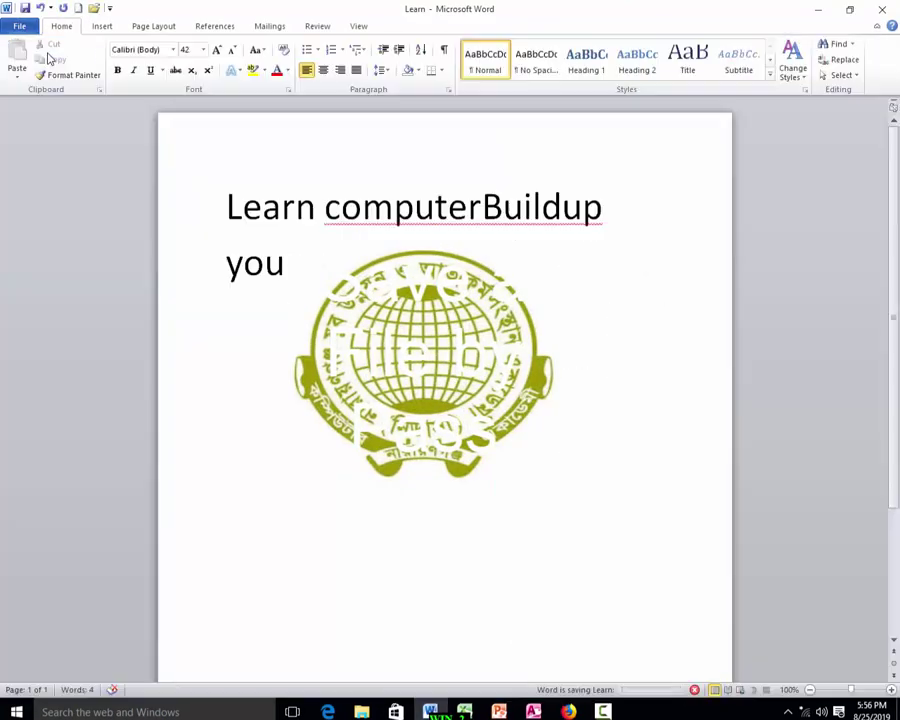
# Return to the desktop and reopen Learn by entering its password.
pyautogui.press('super+d')
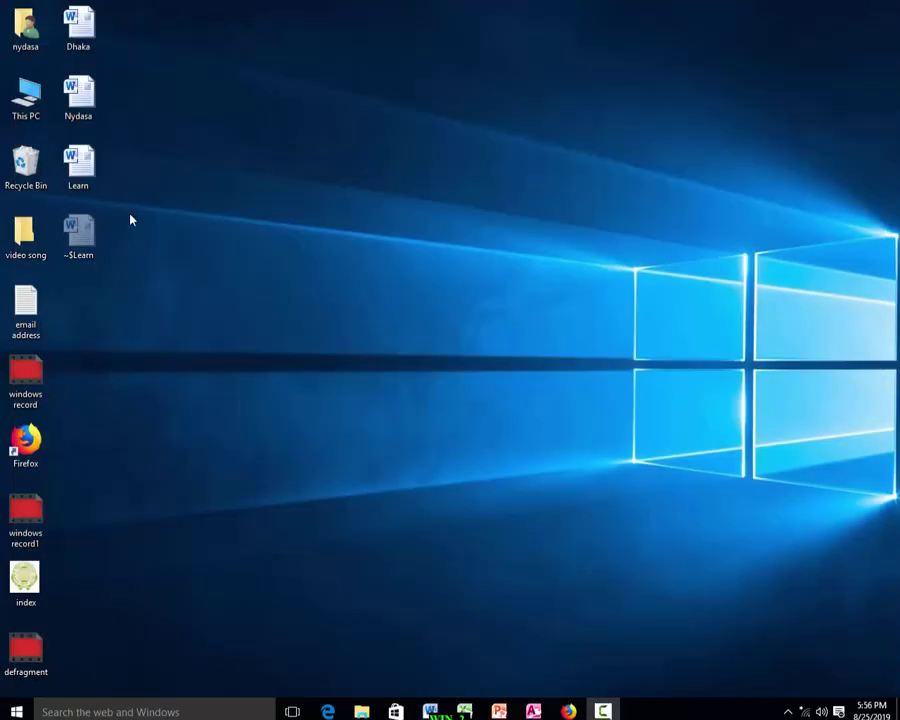
pyautogui.doubleClick(78, 165)
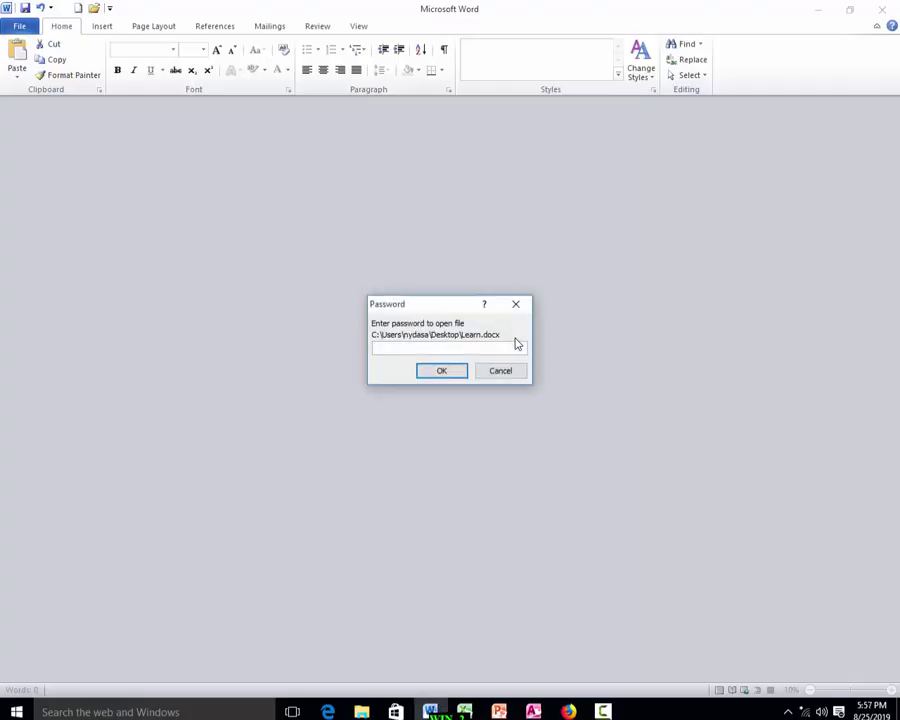
pyautogui.write('12345')
pyautogui.press('Return')
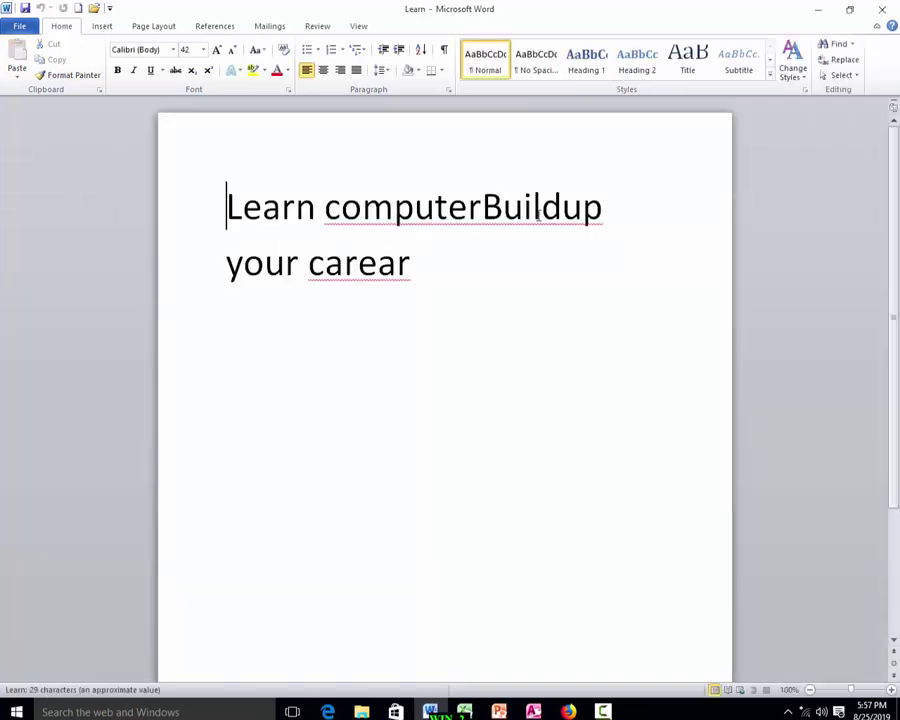
# Correct the text to 'Learn computer Build up your career' and save Learn.
pyautogui.click(483, 210)
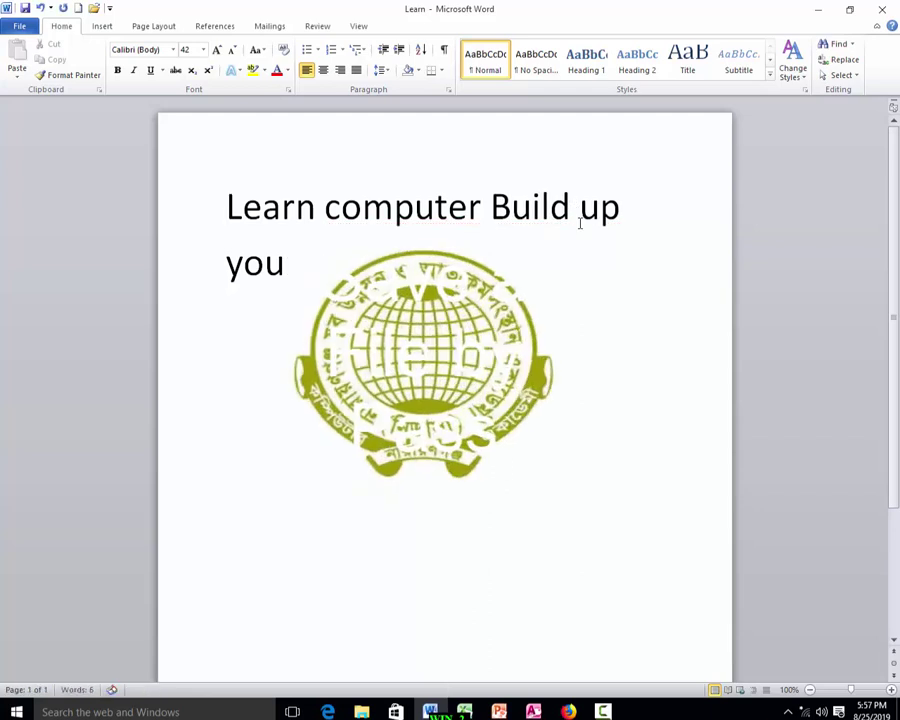
pyautogui.moveTo(325, 207); pyautogui.dragTo(418, 207)
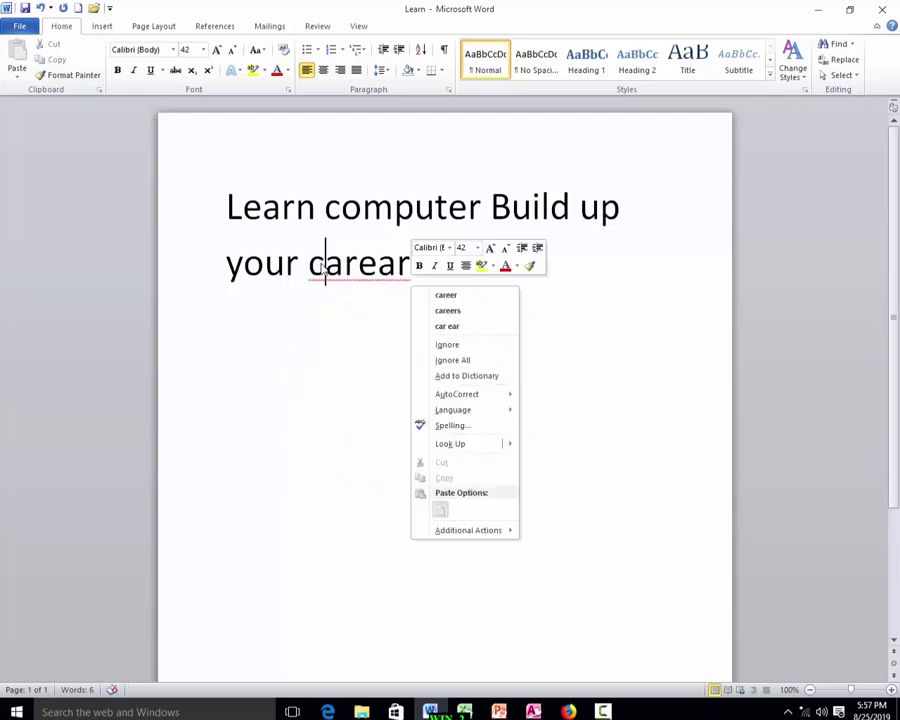
pyautogui.click(446, 296)
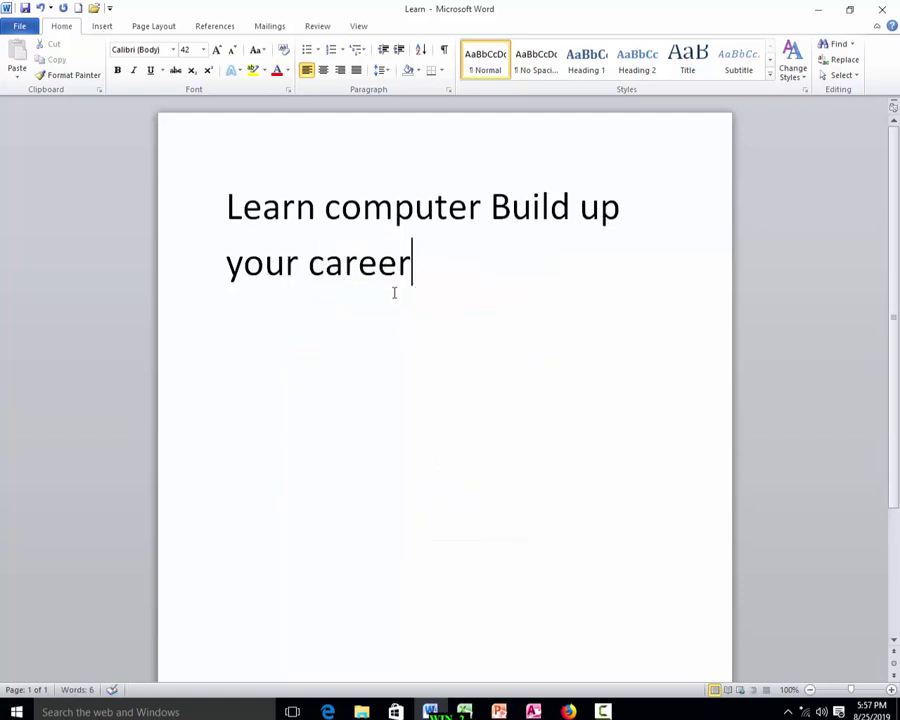
pyautogui.click(18, 25)
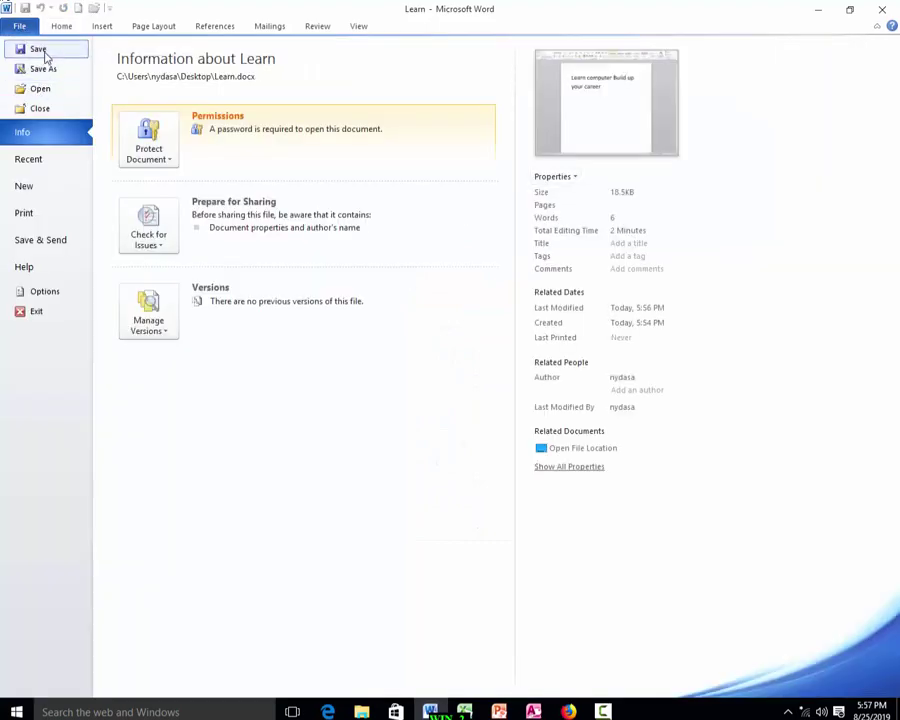
pyautogui.click(44, 52)
# Reopen Learn with its password and delete the word 'career'.
pyautogui.press('super+d')
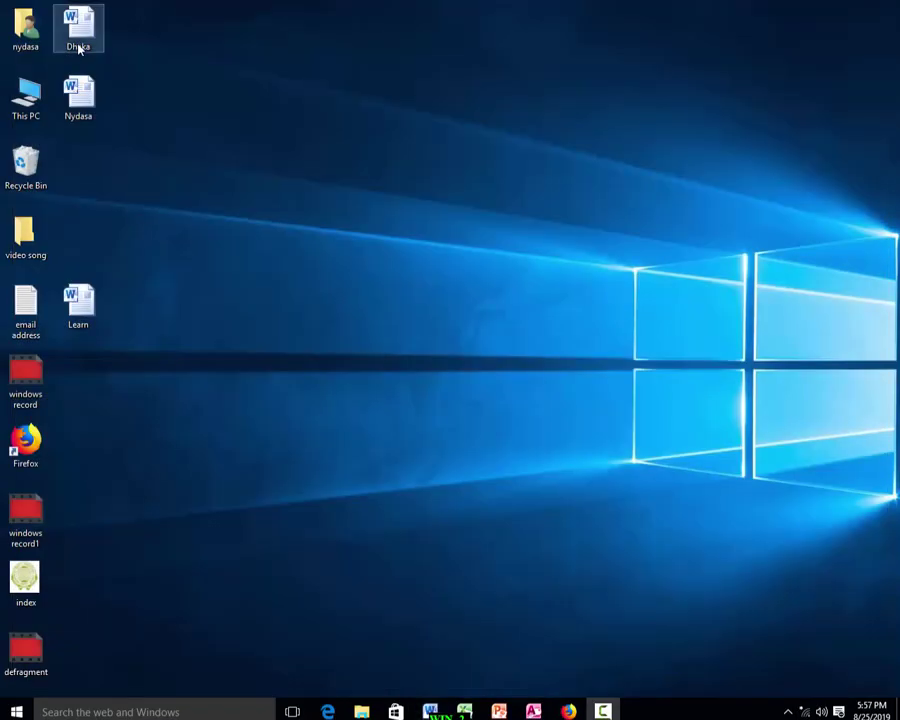
pyautogui.doubleClick(78, 300)
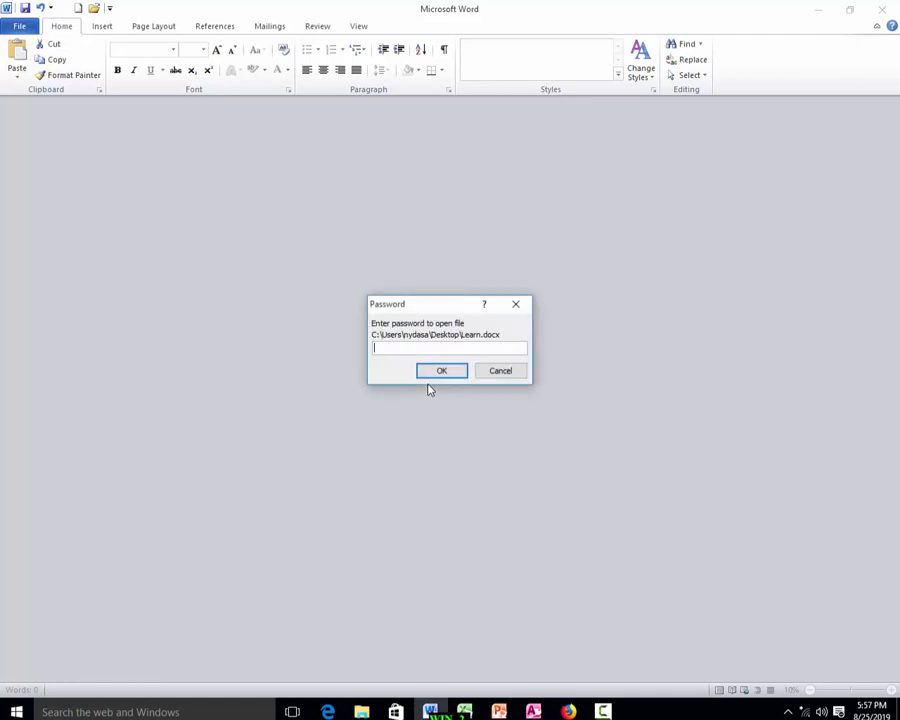
pyautogui.write('*****')
pyautogui.press('Return')
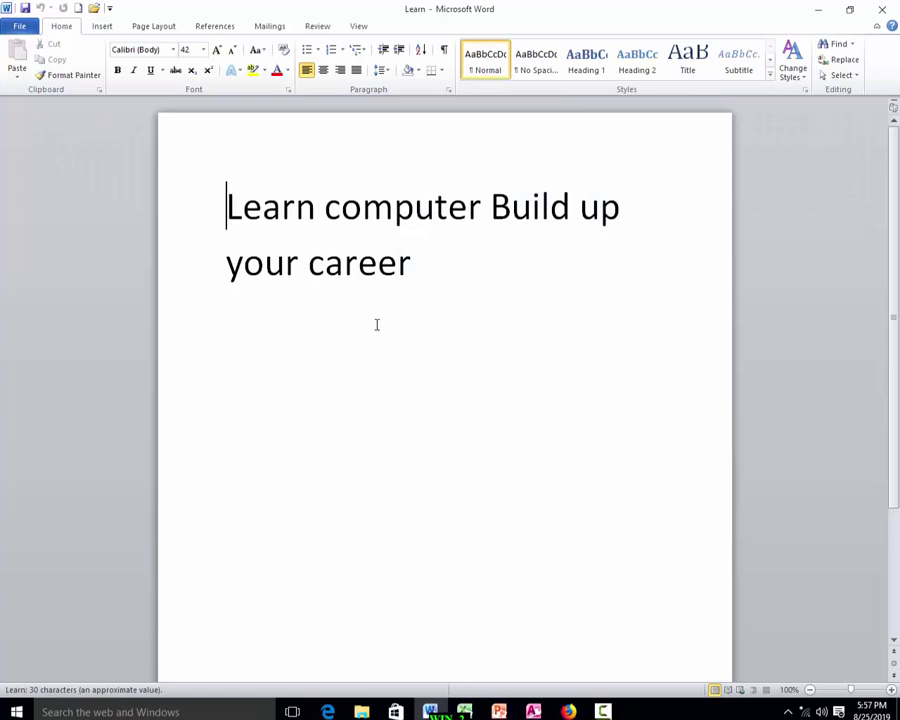
pyautogui.moveTo(409, 268); pyautogui.dragTo(308, 268)
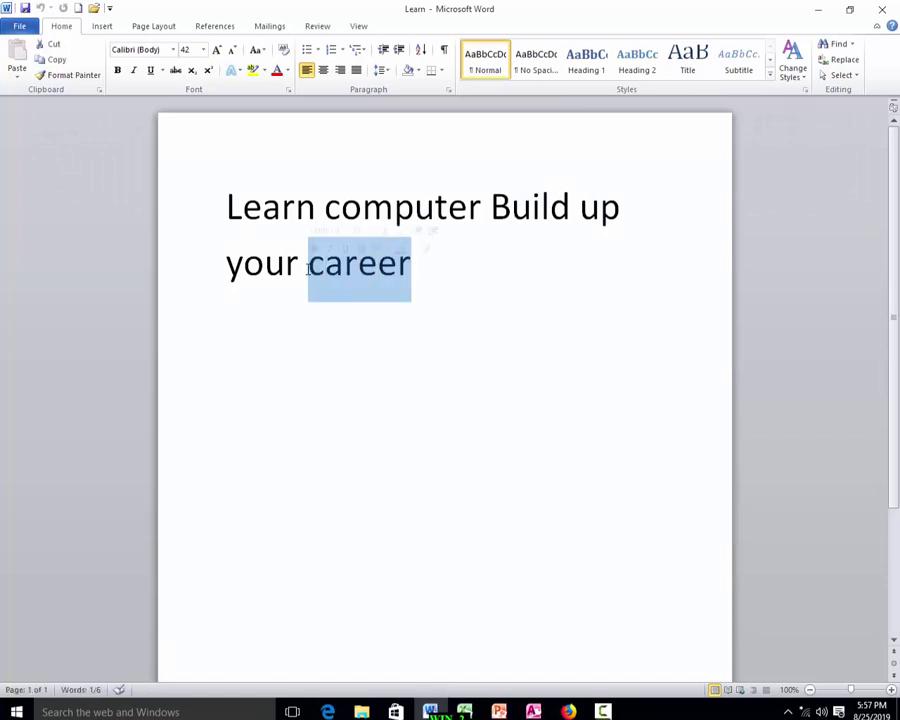
pyautogui.press('Delete')
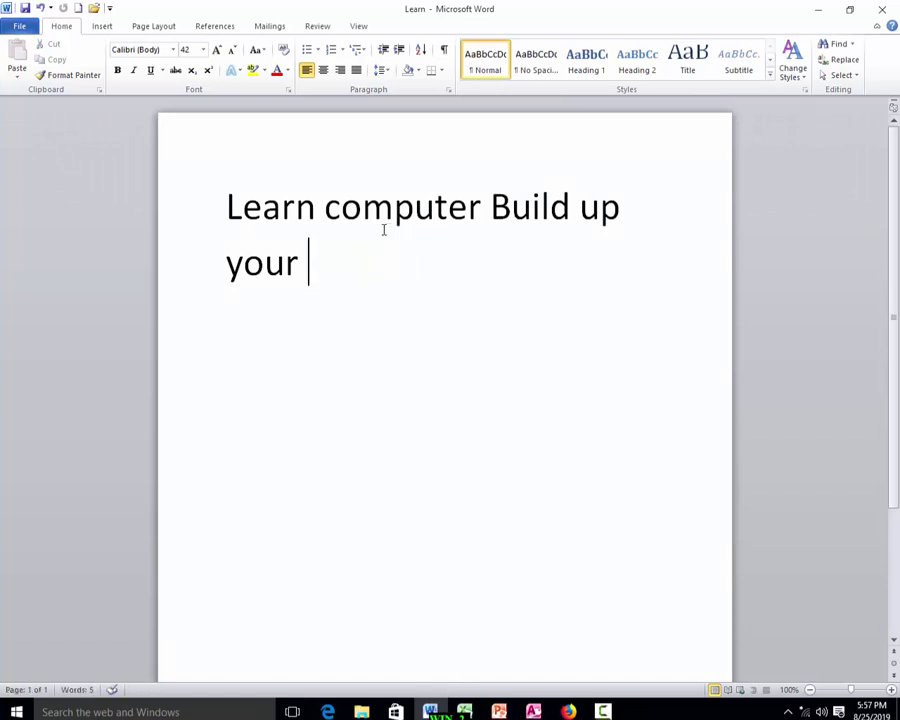
# Save Learn without 'career' and close it.
pyautogui.click(22, 27)
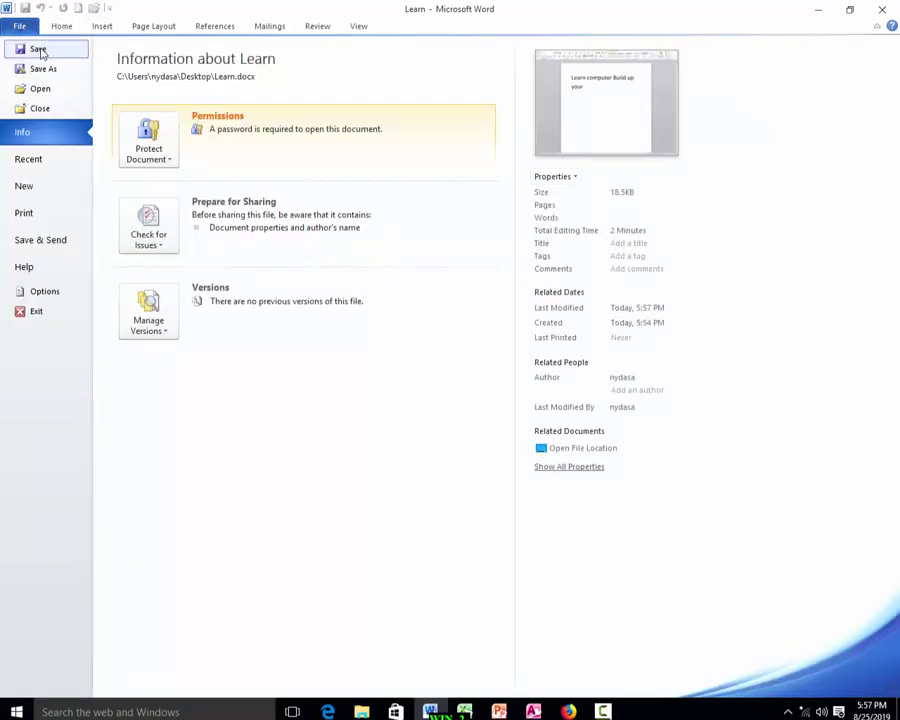
pyautogui.click(40, 50)
pyautogui.hotkey('alt', 'F4')
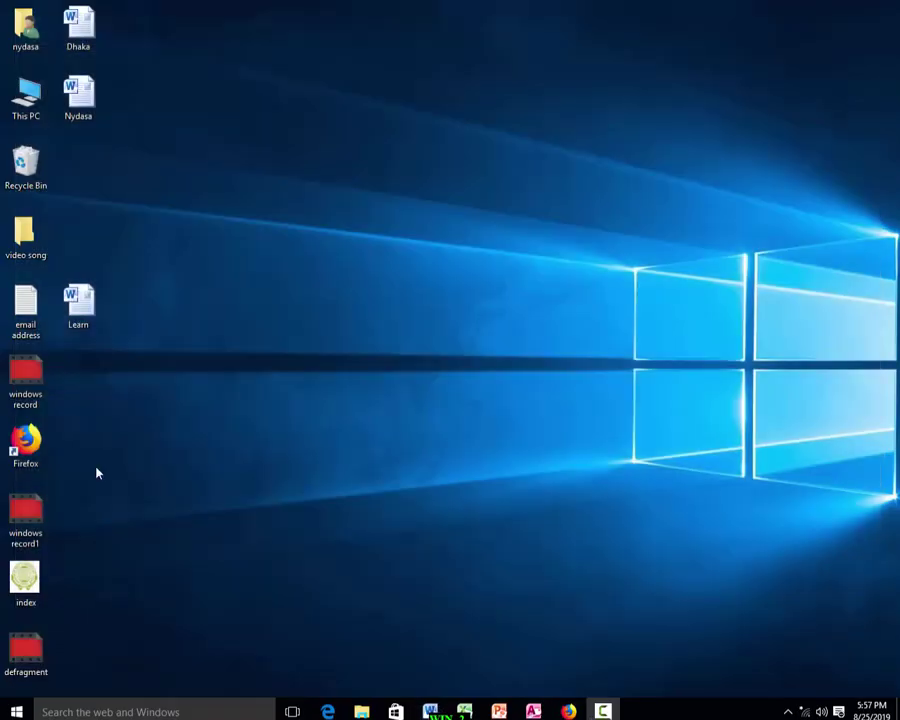
# Reopen Learn with its password to confirm the change was saved, then close Word.
pyautogui.doubleClick(70, 318)
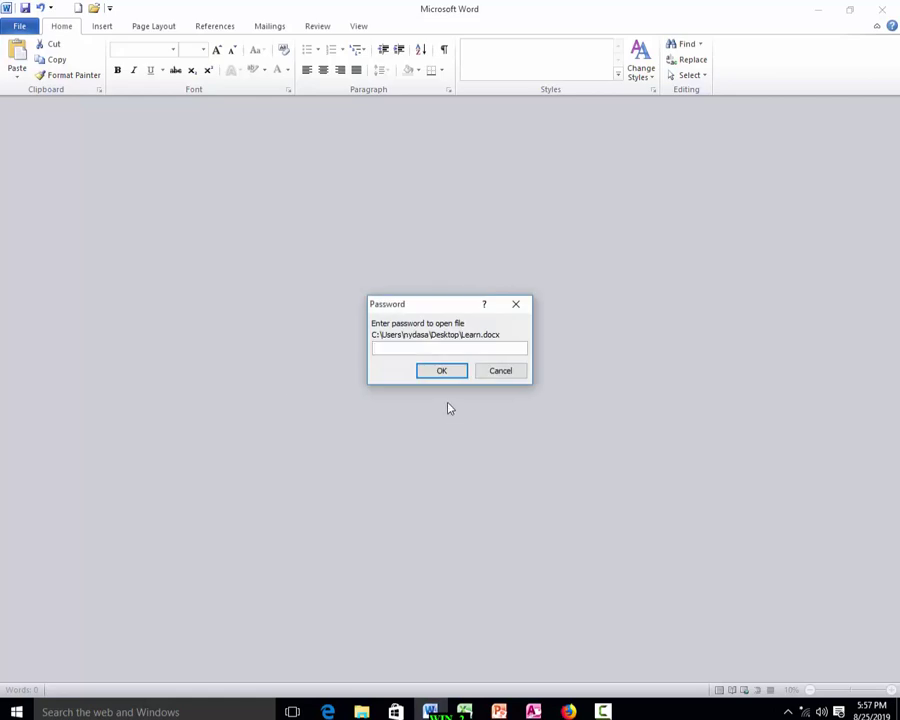
pyautogui.write('•••••')
pyautogui.press('Return')
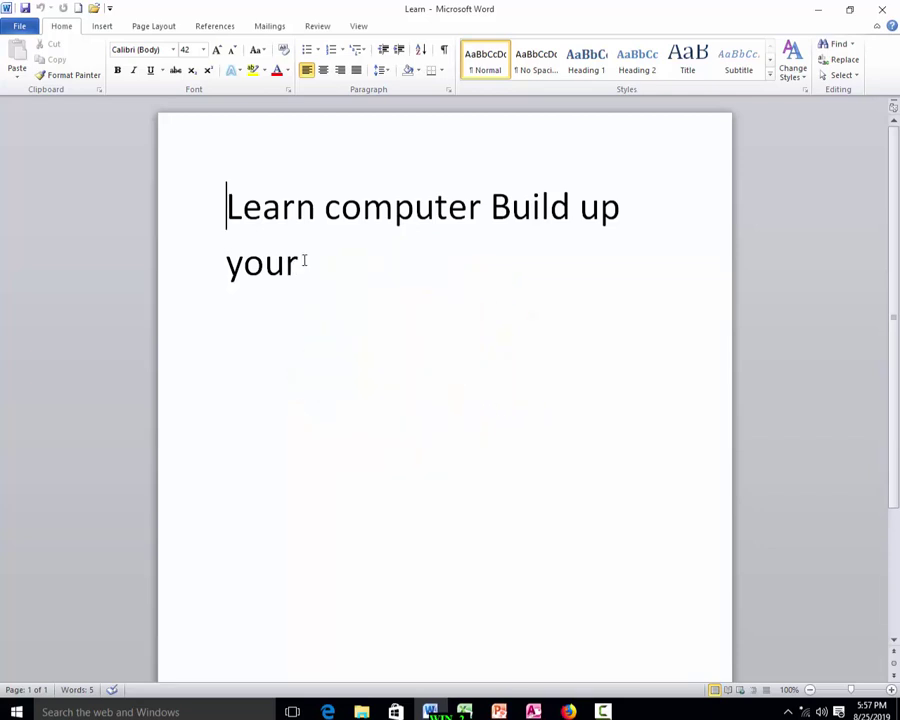
pyautogui.click(883, 12)
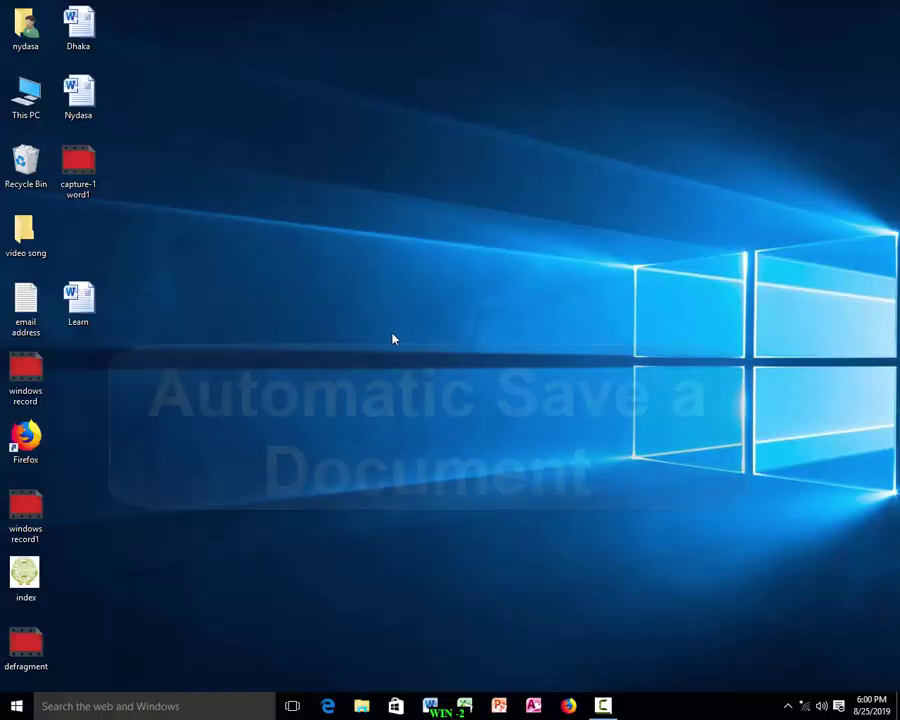
# Launch Word from the taskbar to get a blank Document1.
pyautogui.click(430, 707)
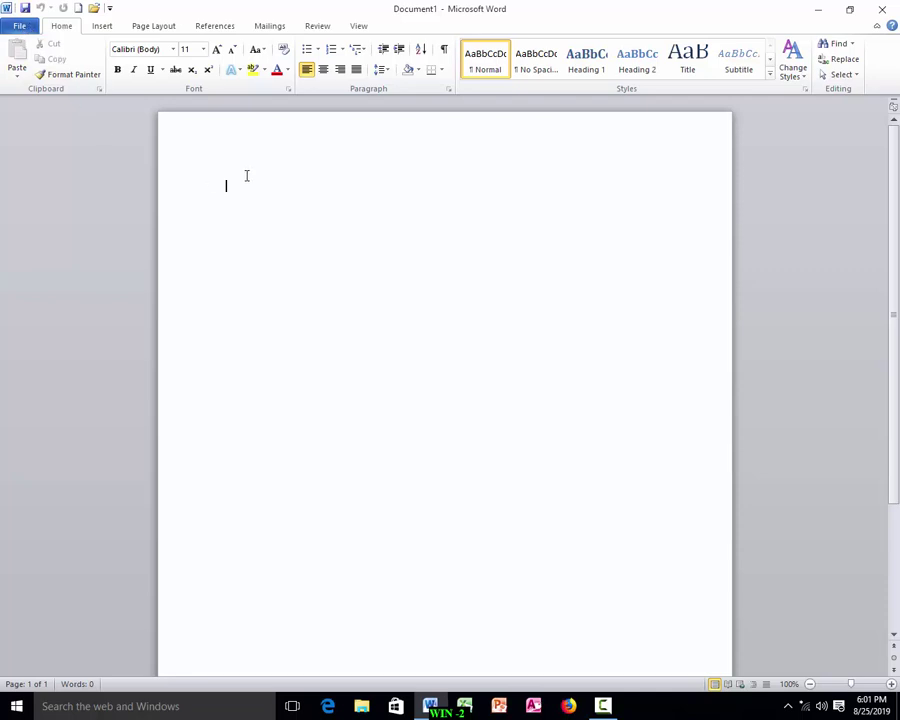
# Type 'nydasa' on the page and start a Save As.
pyautogui.write('nydasa')
pyautogui.click(20, 26)
pyautogui.click(47, 54)
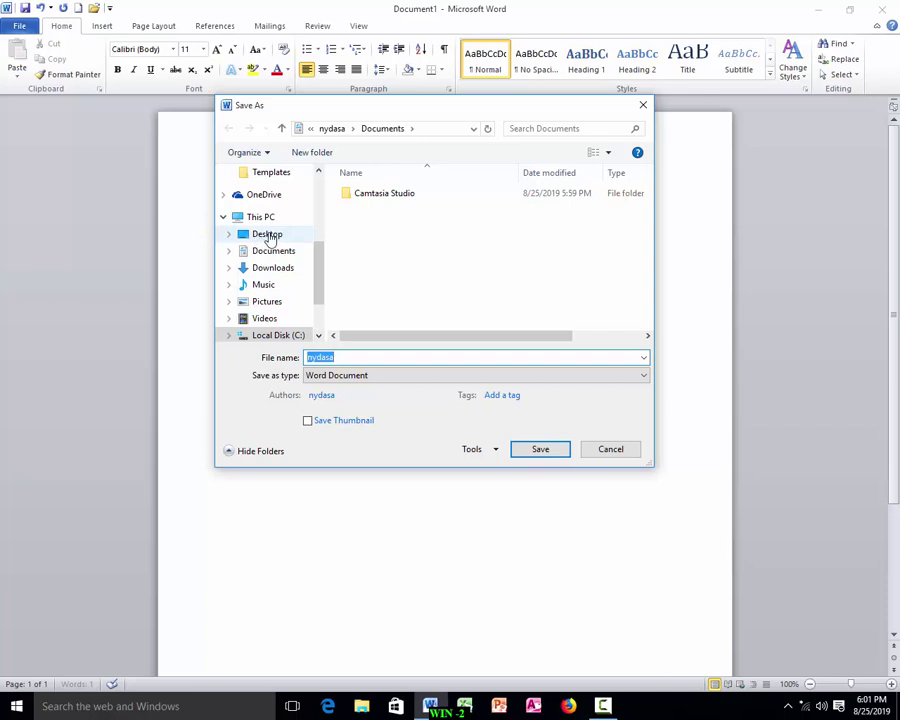
# Pick Local Disk (E:) as the save location and open Save Options from Tools.
pyautogui.scroll(-1, 324, 309)
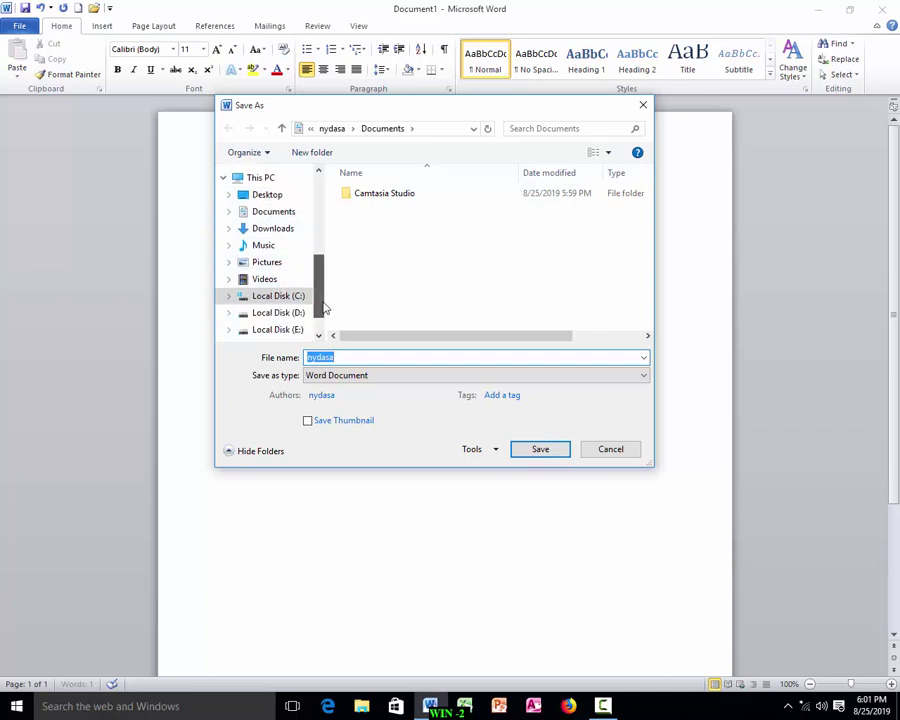
pyautogui.scroll(-1, 324, 309)
pyautogui.click(286, 290)
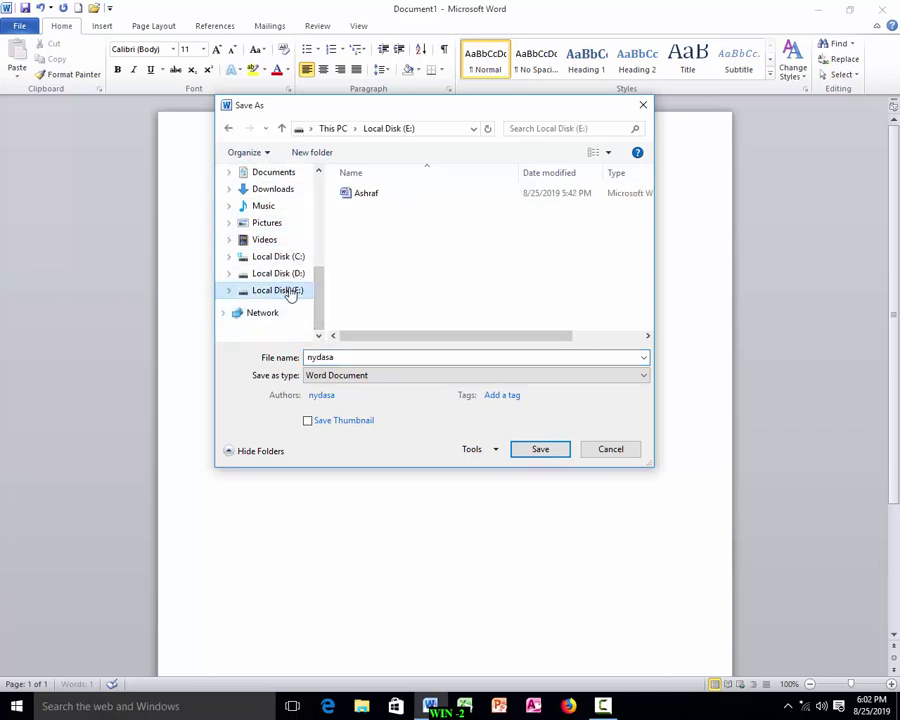
pyautogui.click(492, 451)
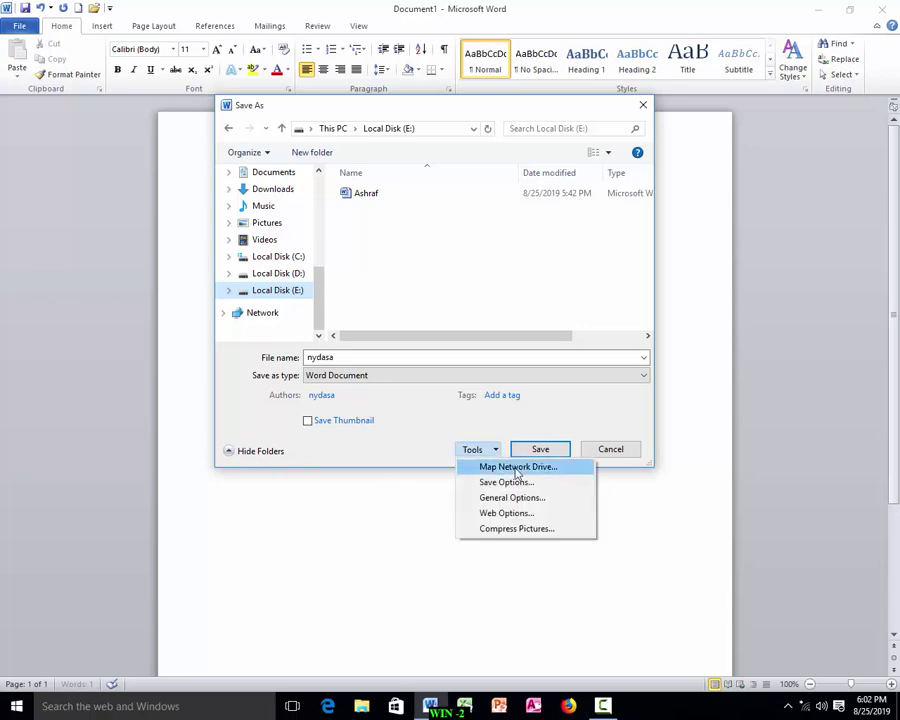
pyautogui.click(498, 482)
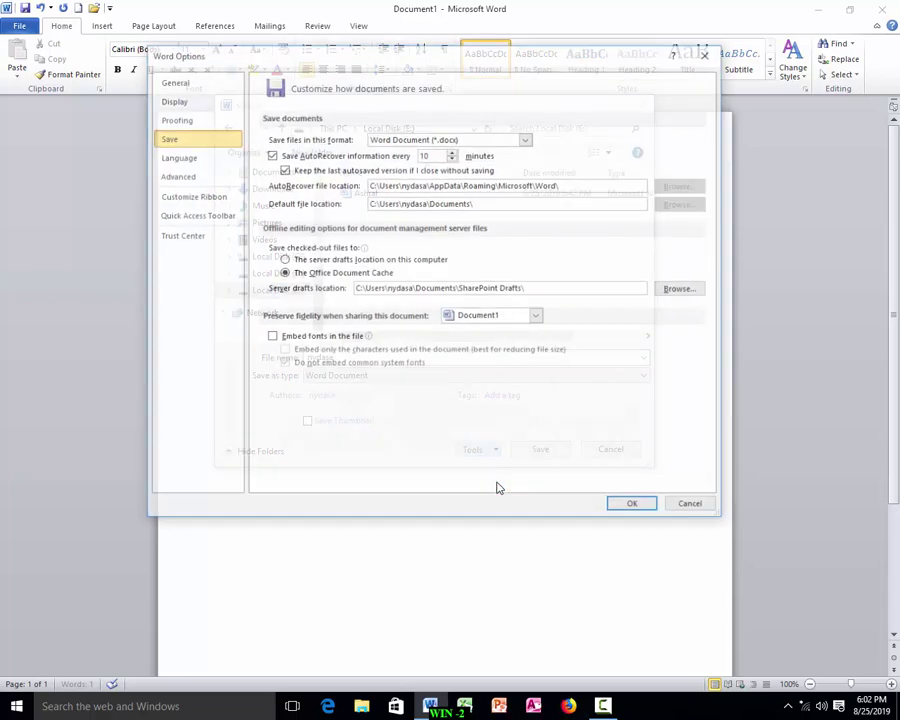
# Keep Save AutoRecover information ticked and set its interval to 1 minute.
pyautogui.click(270, 155)
pyautogui.click(270, 155)
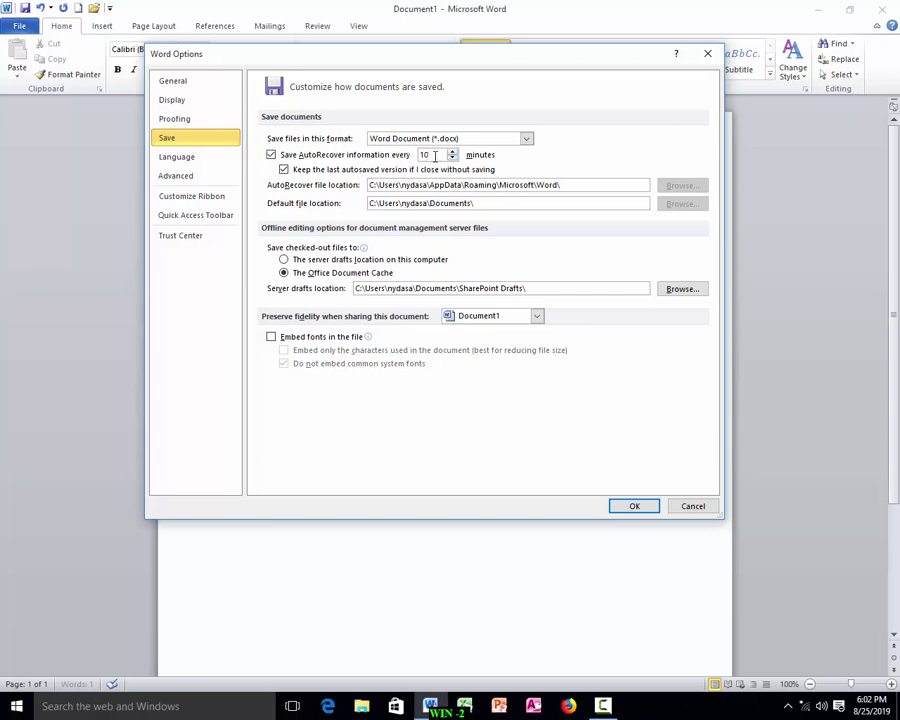
pyautogui.click(452, 159)
pyautogui.click(435, 155)
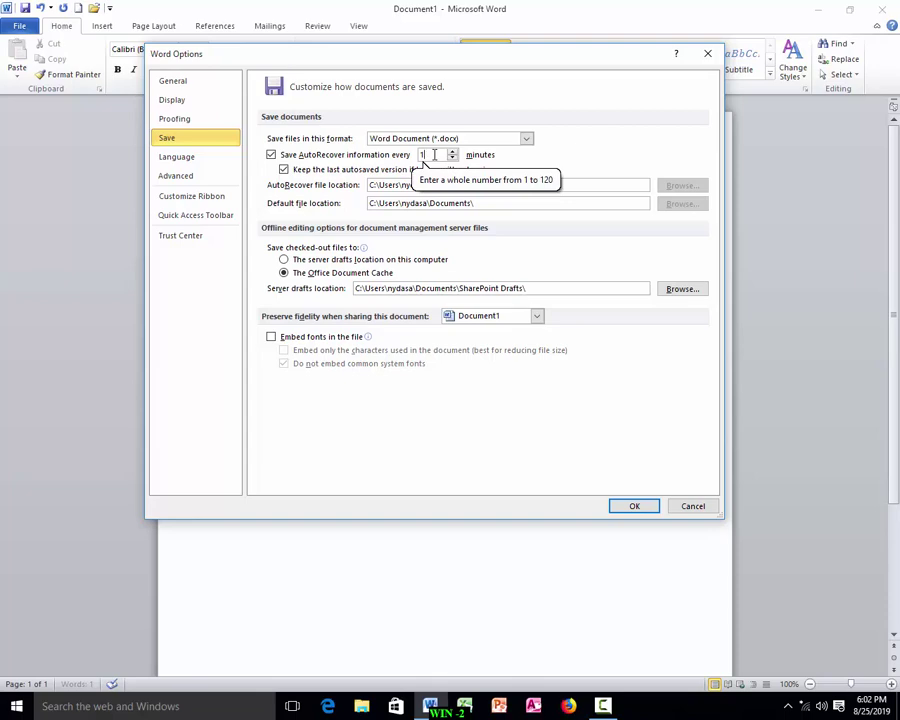
# Apply the 1-minute AutoRecover setting and save the document as 'nydasa'.
pyautogui.click(630, 506)
pyautogui.hotkey('ctrl', 's')
pyautogui.press('Return')
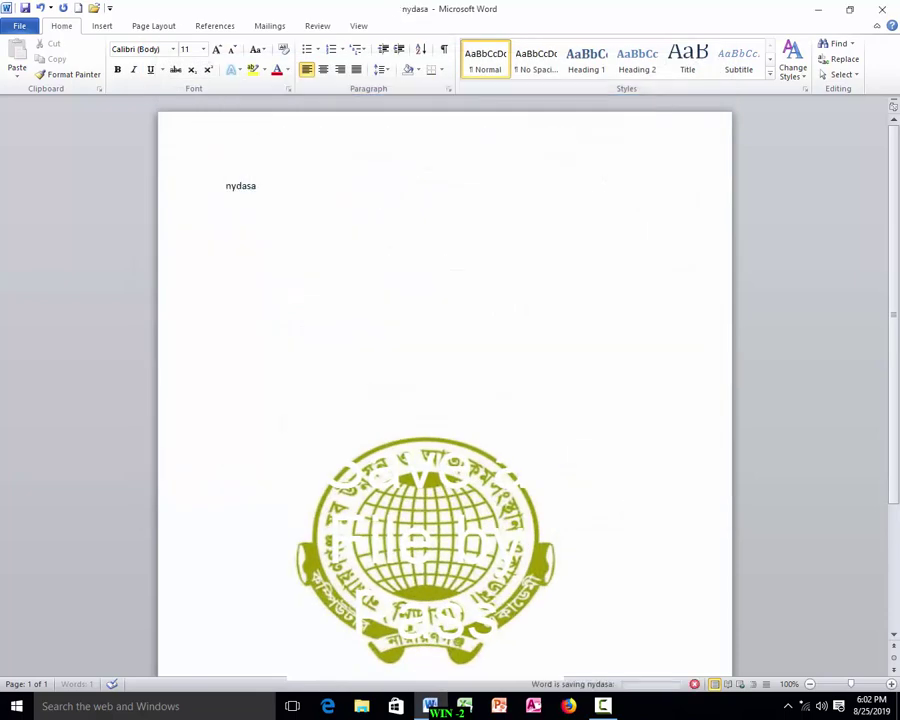